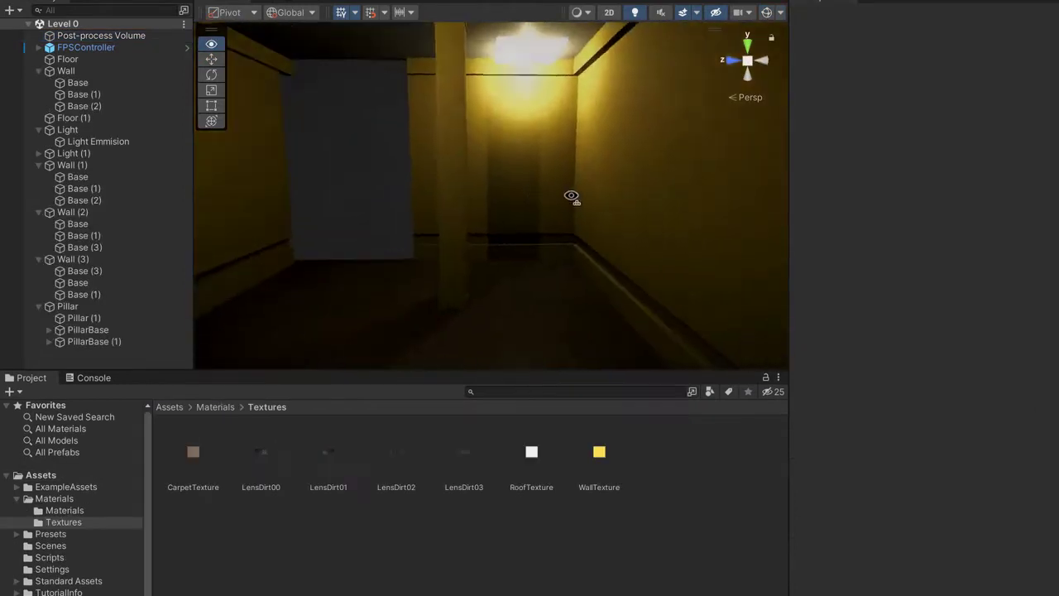
right_drag(571, 196, 585, 124)
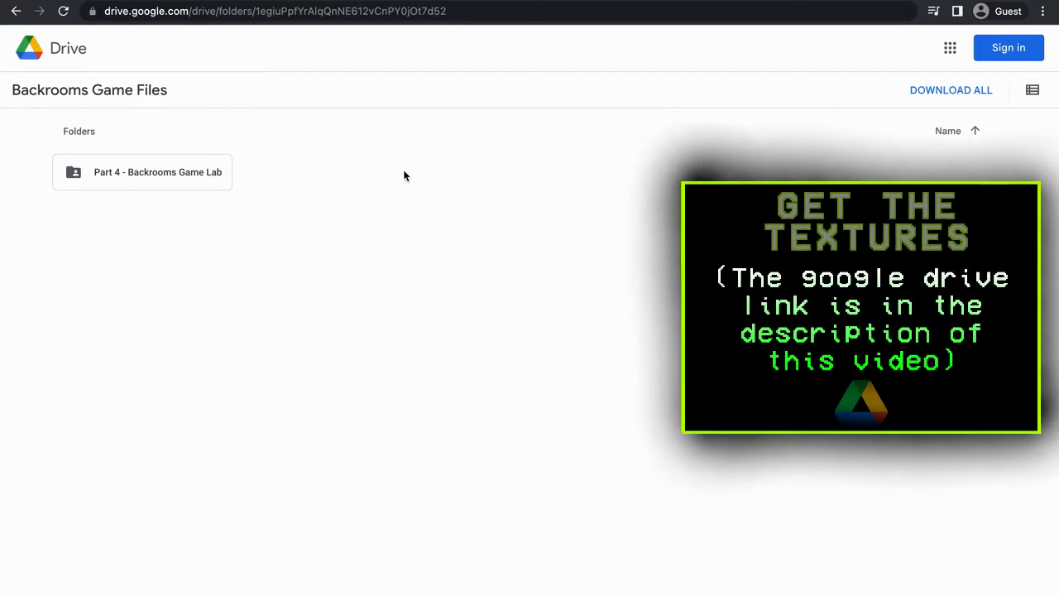
- Open the Part 4 - Backrooms Game Lab folder in Google Drive, check its textures and download the Part 4 -Textures folder
click(110, 181)
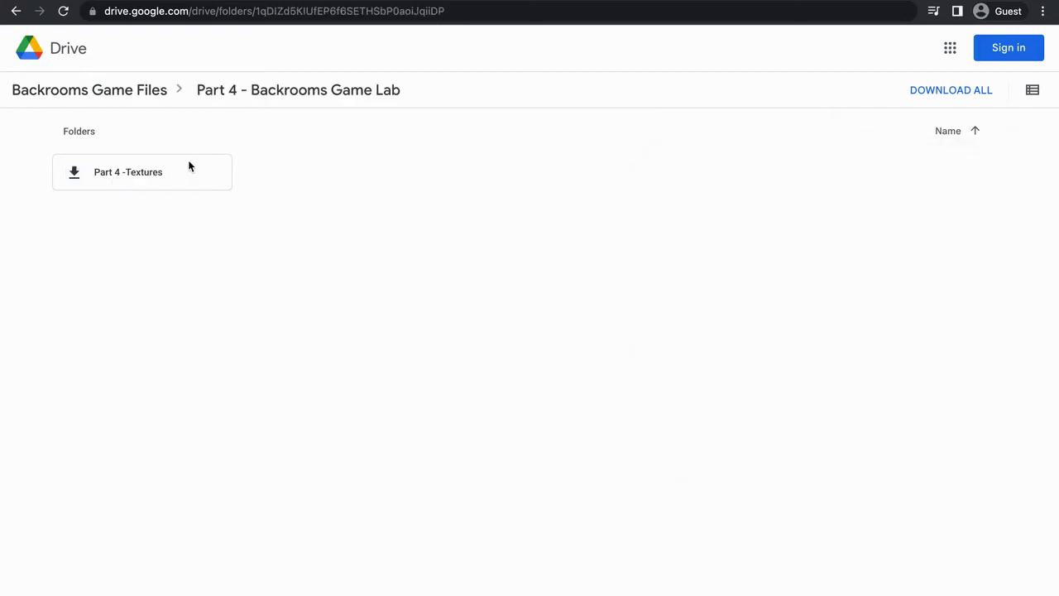
click(125, 181)
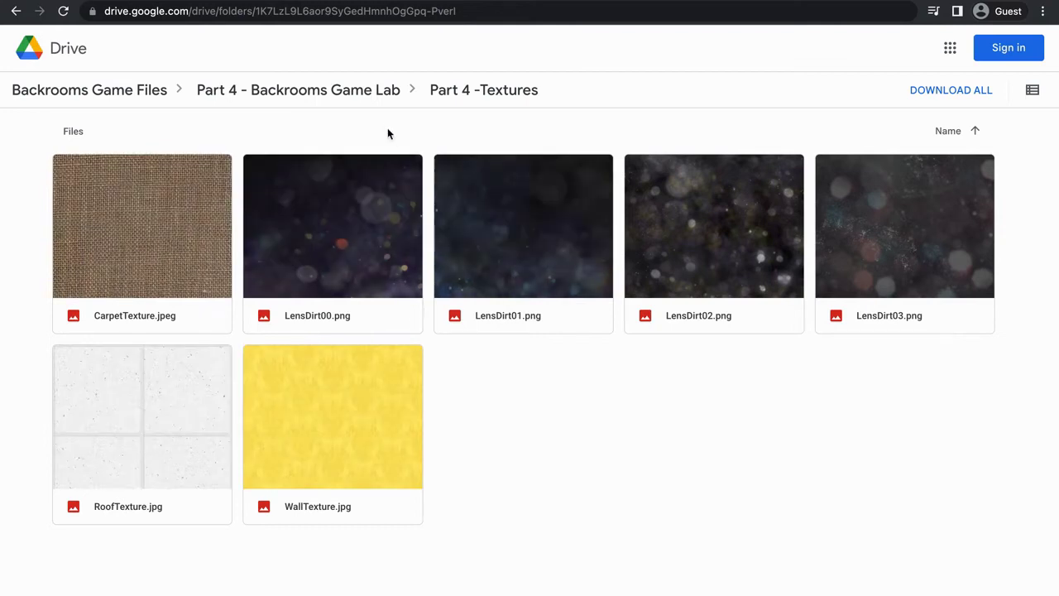
click(326, 89)
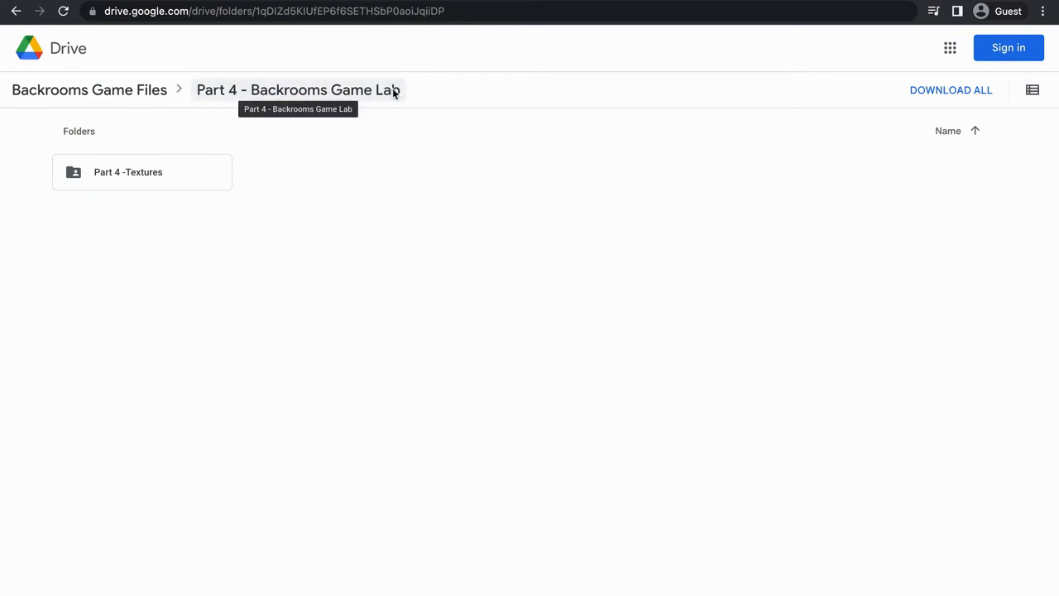
click(75, 174)
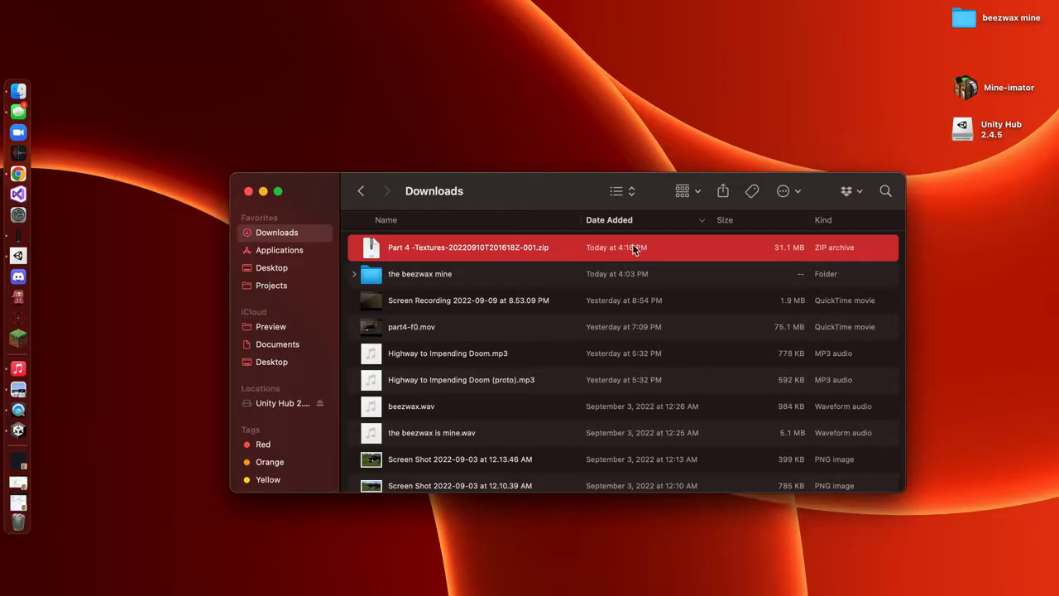
- Switch to Finder, extract the downloaded Part 4 -Textures zip archive and expand the extracted folder
double_click(427, 251)
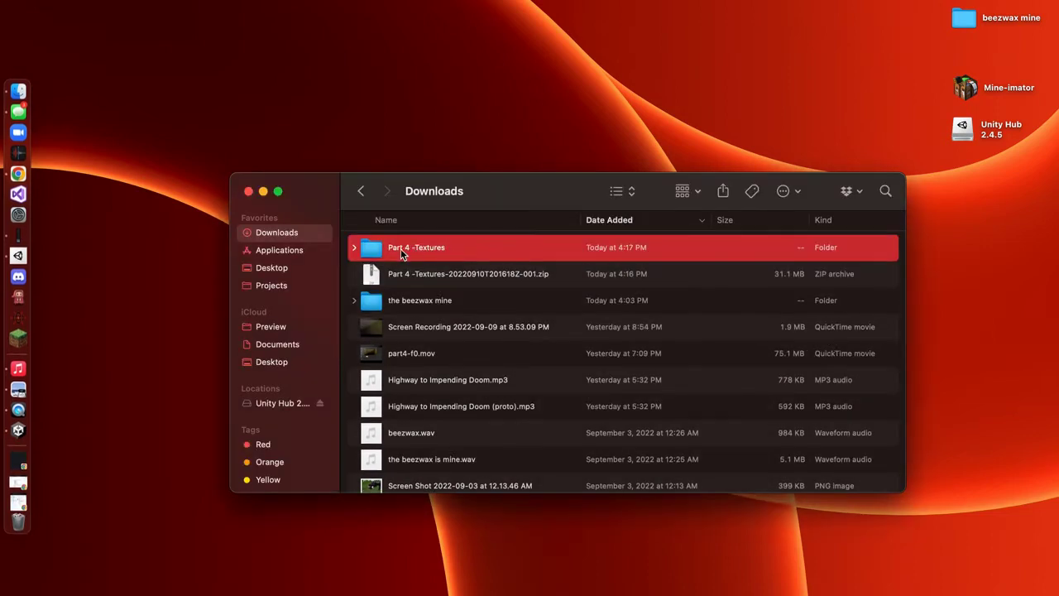
click(355, 248)
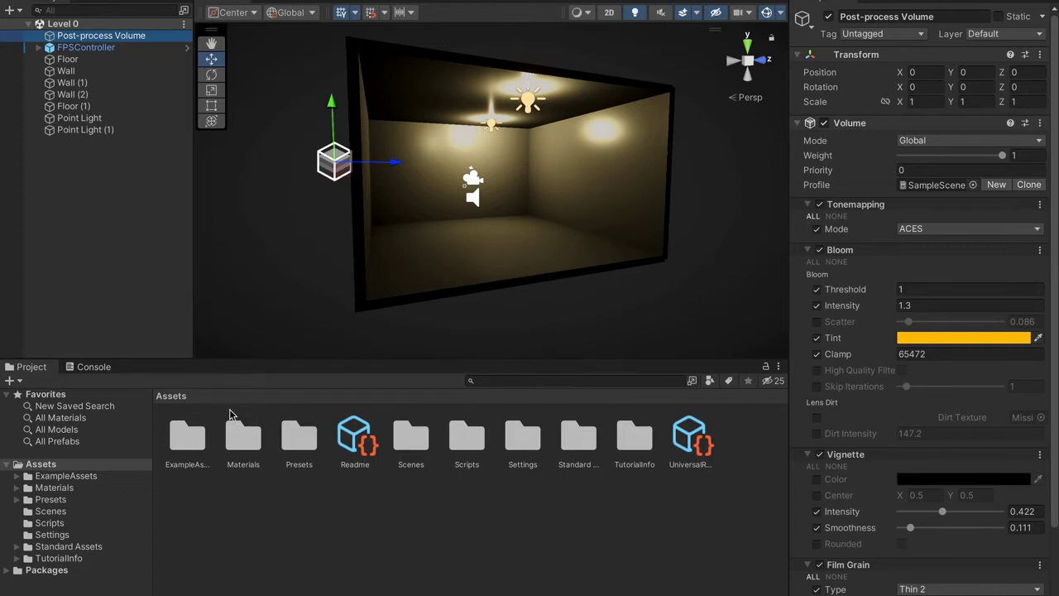
- Switch to Unity and import the Part 4 -Textures folder from Downloads into the project's Assets > Materials folder
double_click(243, 435)
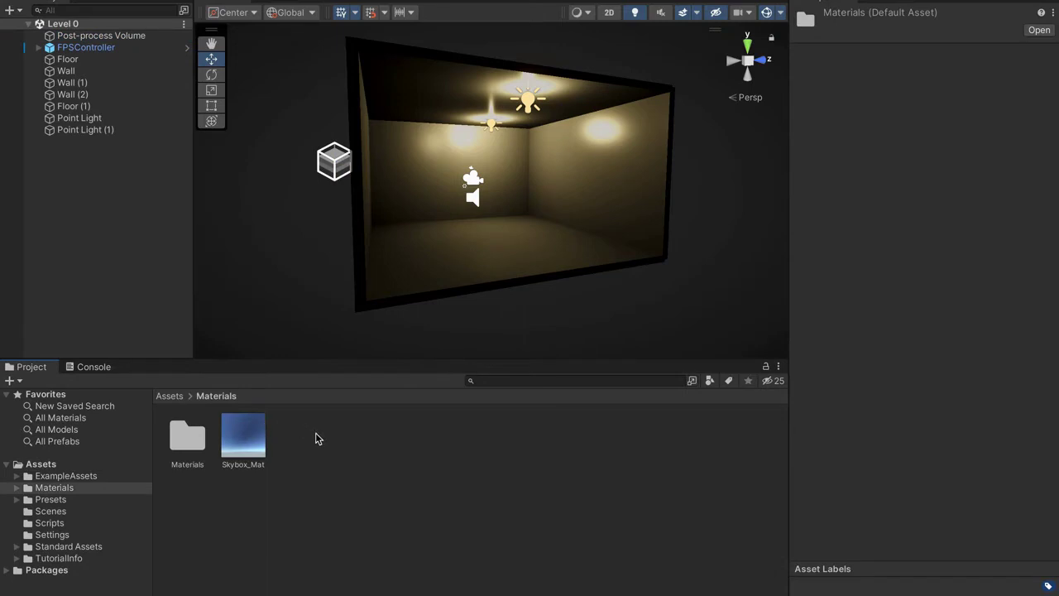
right_click(335, 449)
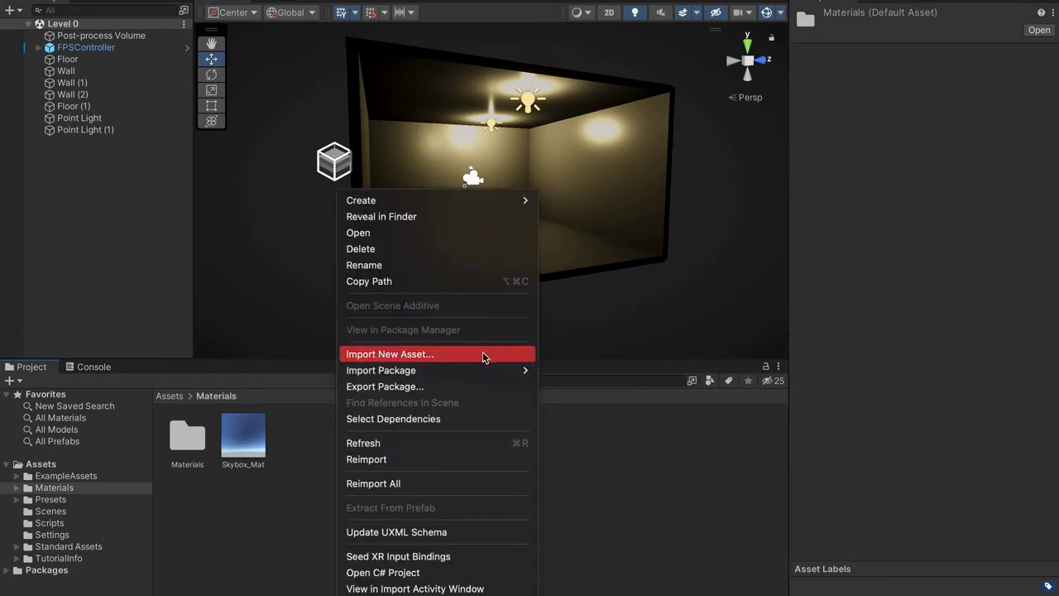
click(449, 354)
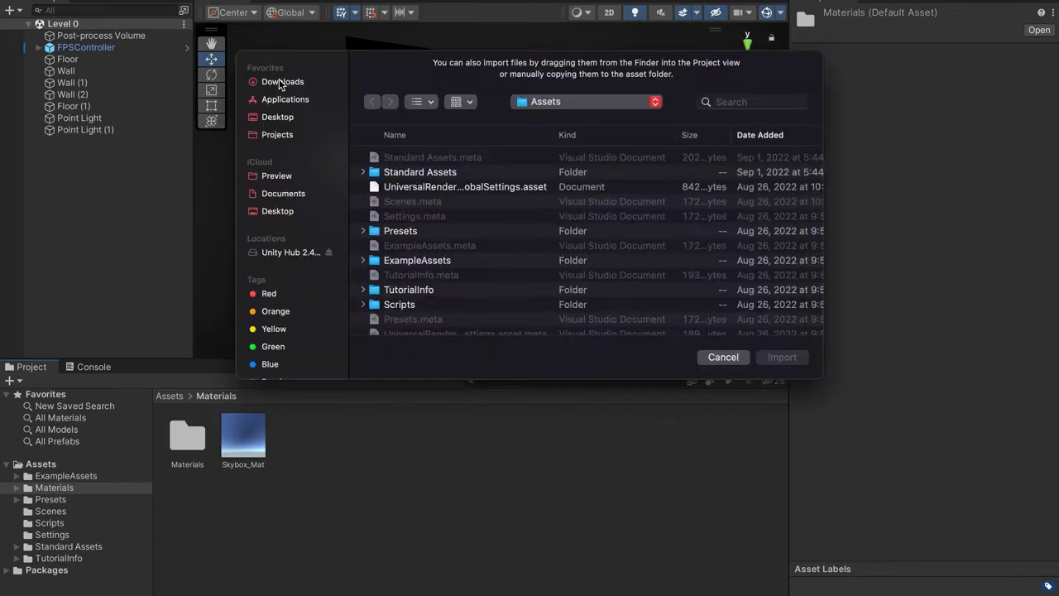
click(280, 83)
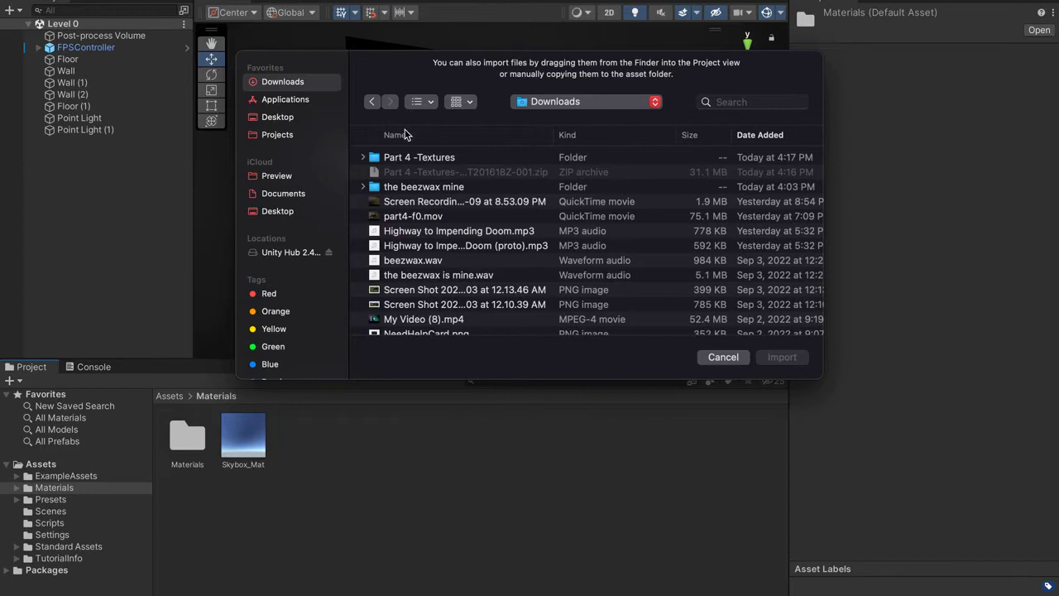
drag(438, 161, 346, 460)
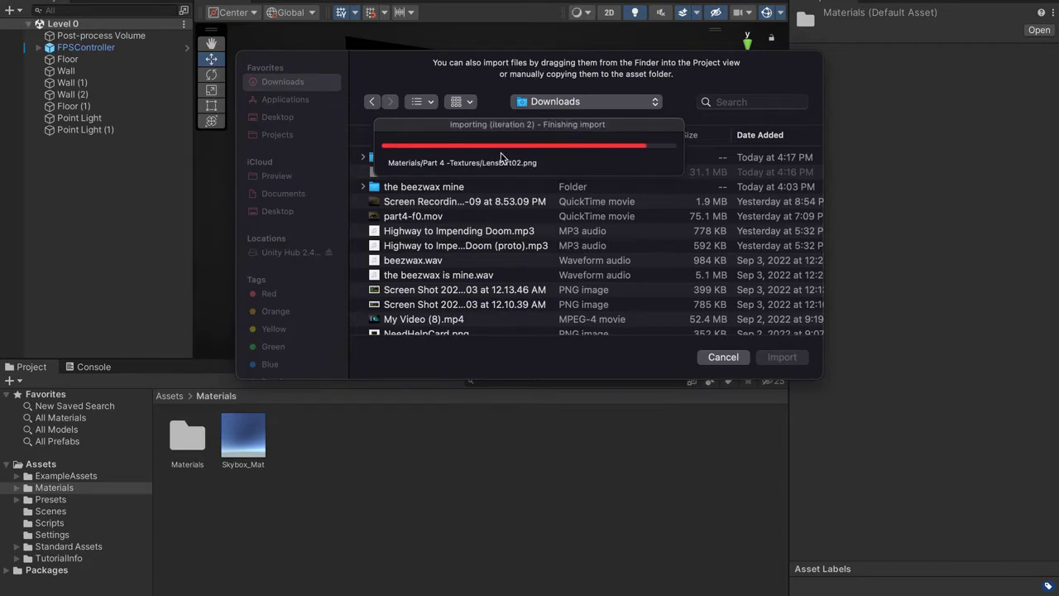
click(723, 357)
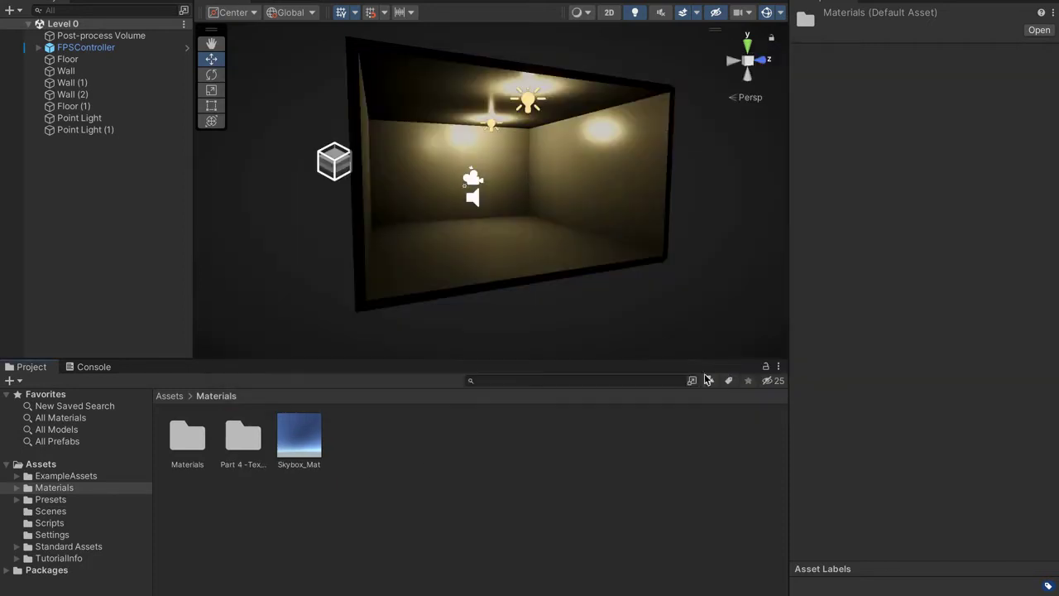
- Rename the imported Part 4 -Textures folder to Textures
click(247, 460)
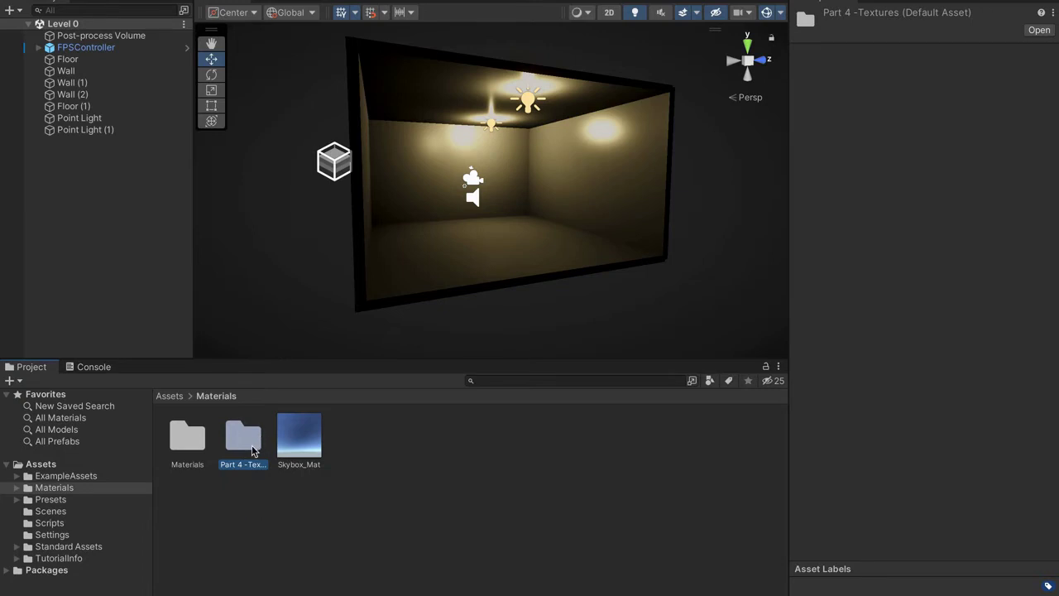
click(253, 451)
text(Textures)
key(Return)
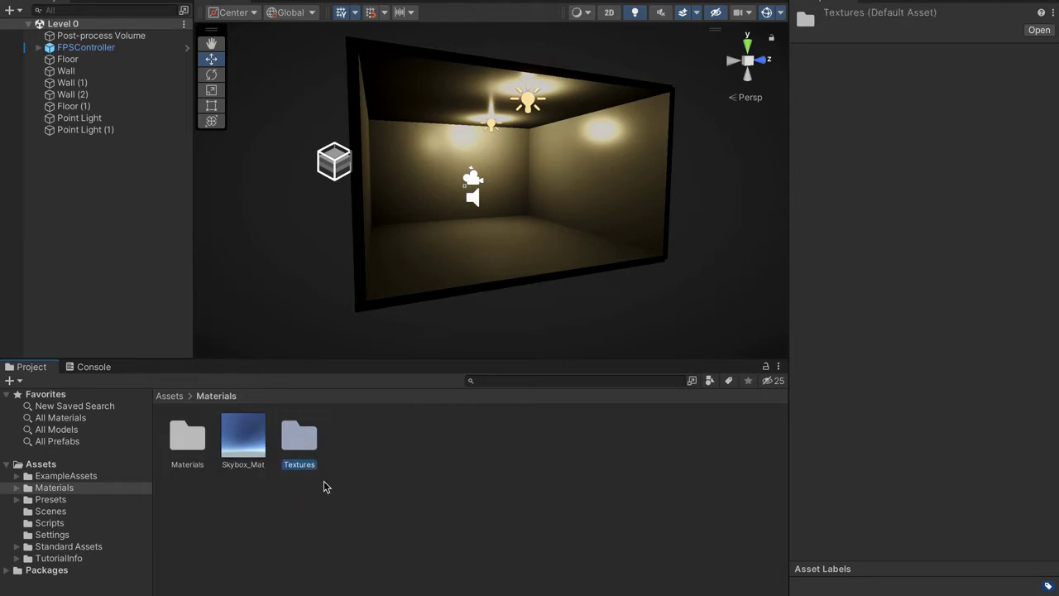
- Open the Textures folder and look through the imported images, including the carpet, roof and wall textures
double_click(305, 440)
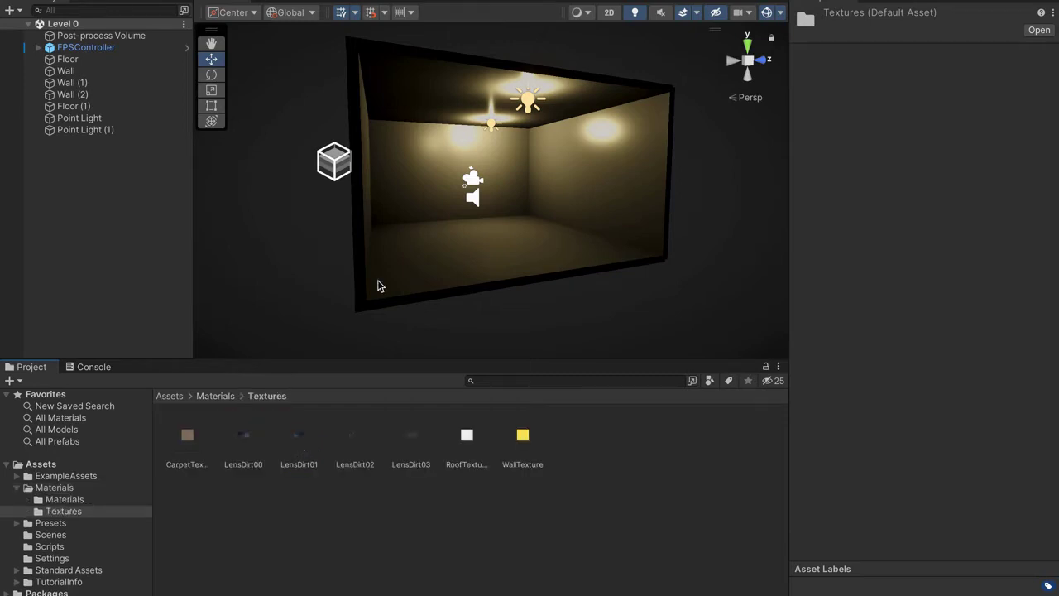
scroll(437, 269, up, 3)
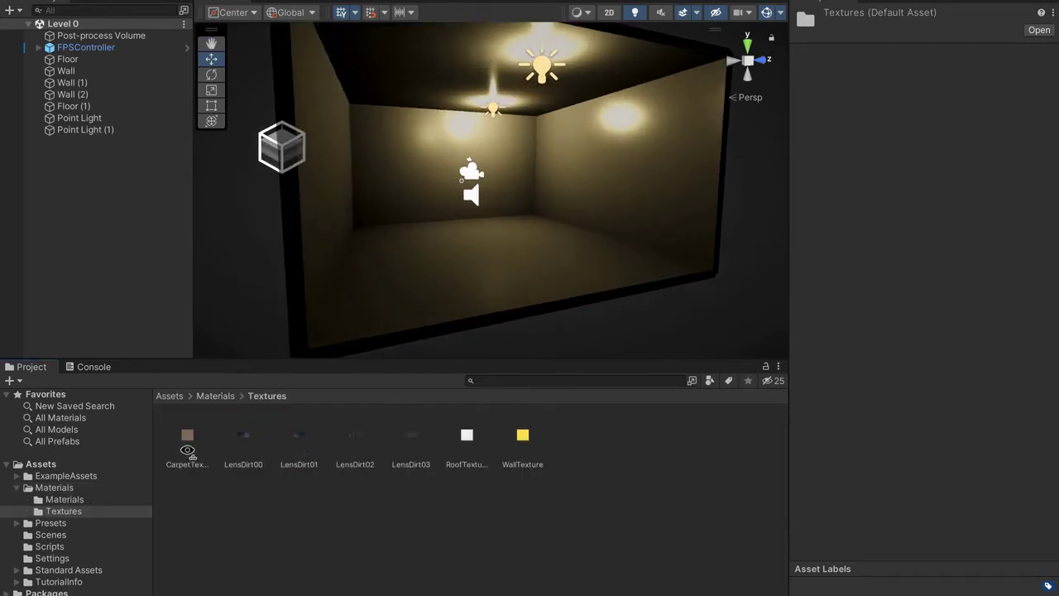
click(187, 452)
click(240, 455)
click(274, 455)
click(300, 484)
click(468, 484)
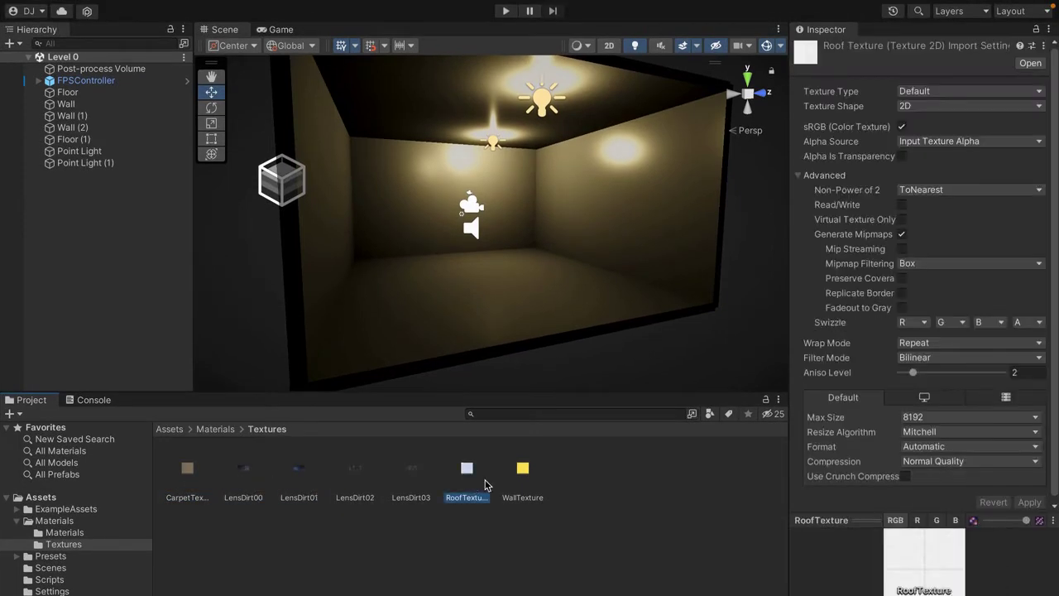
click(524, 473)
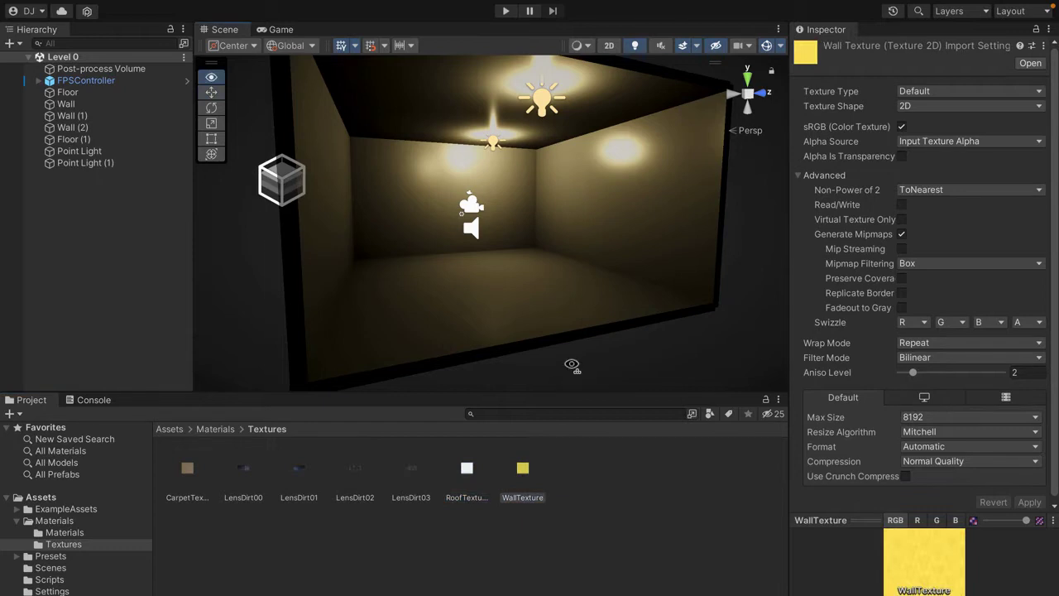
- Apply the CarpetTexture image to the Floor object inside the room
scroll(570, 366, up, 2)
scroll(570, 367, down, 3)
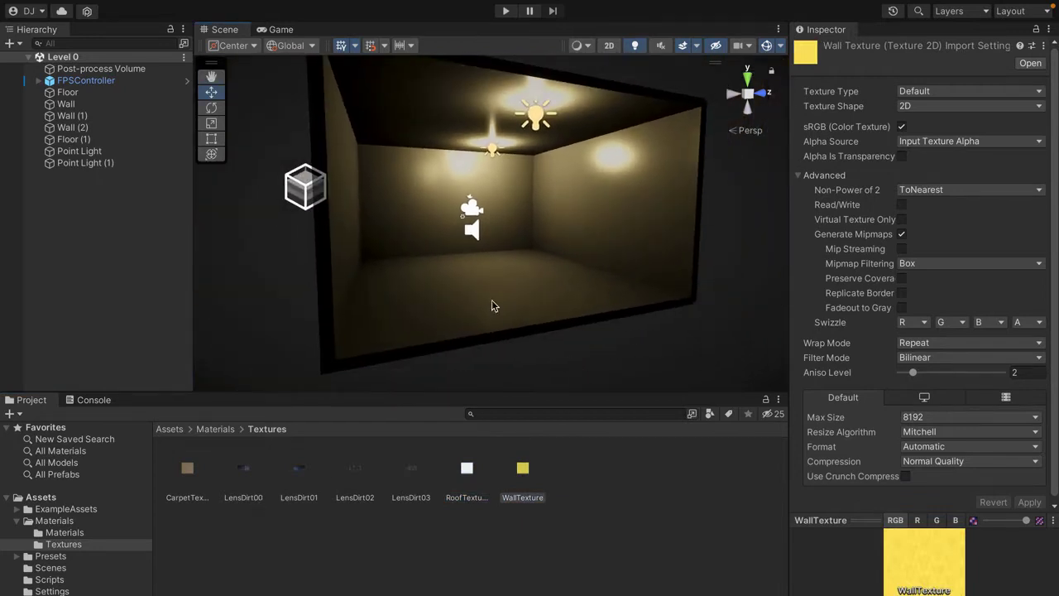
key(w)
right_drag(539, 244, 534, 342)
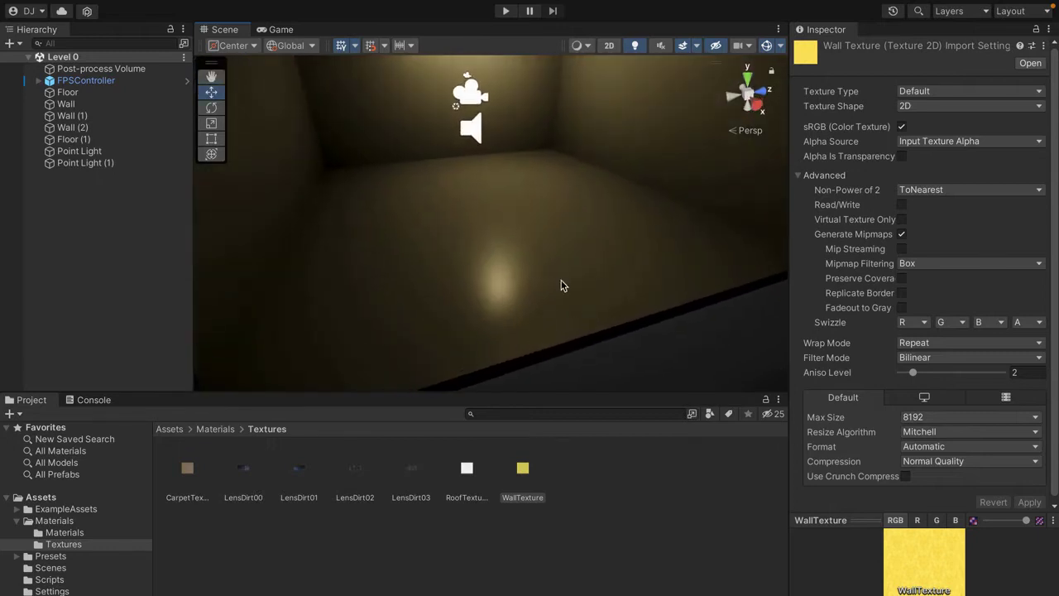
click(498, 268)
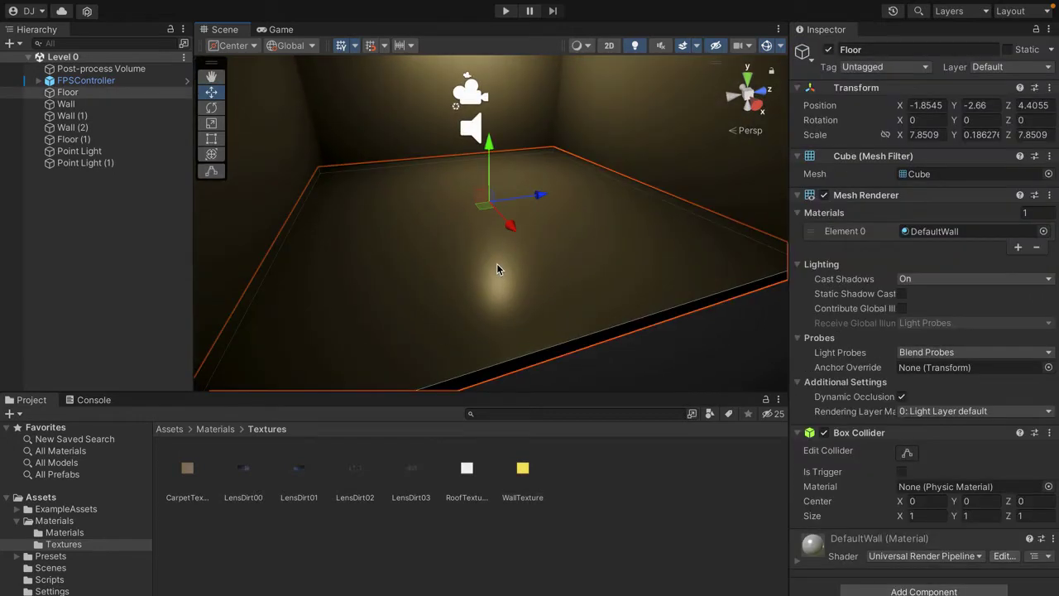
drag(187, 469, 384, 314)
right_drag(383, 315, 471, 283)
key(w)
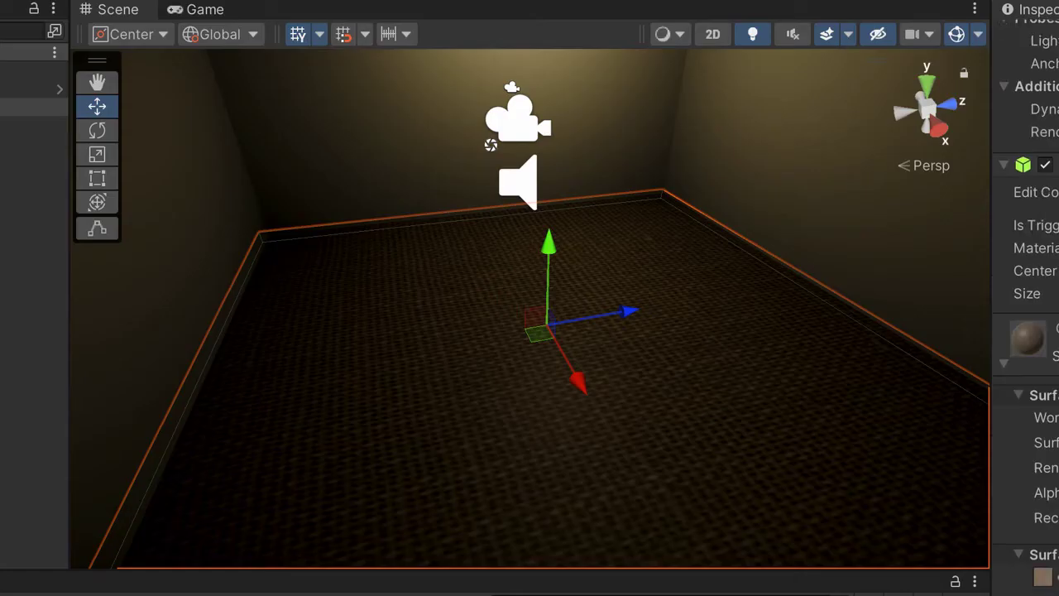
- Examine the carpet texture on the floor from several angles, close up and from outside the room
scroll(921, 331, down, 1)
right_drag(657, 326, 654, 325)
key(d)
right_drag(781, 468, 590, 492)
key(s)
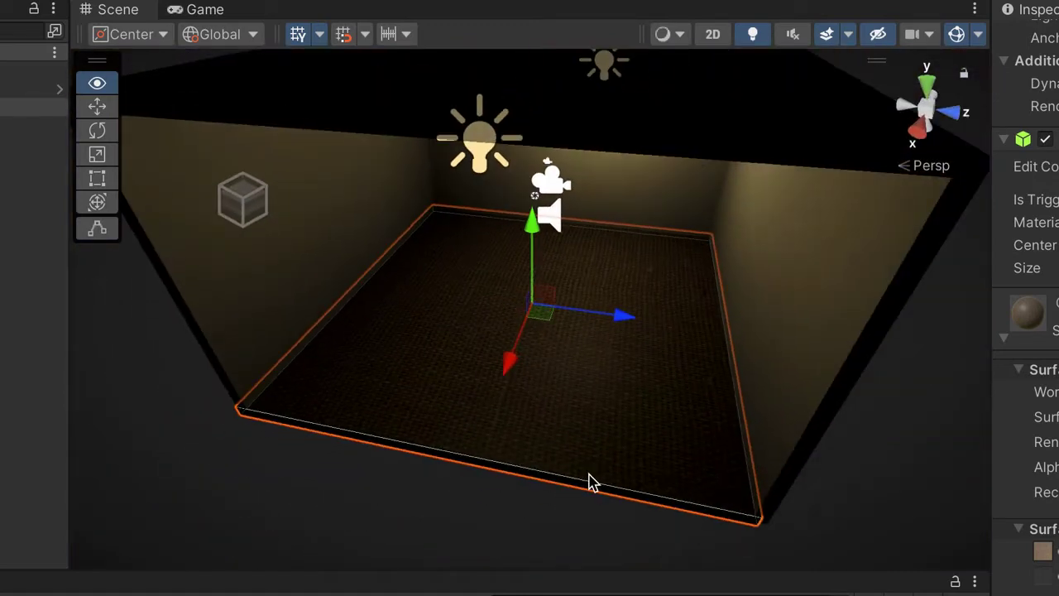
right_drag(579, 395, 832, 307)
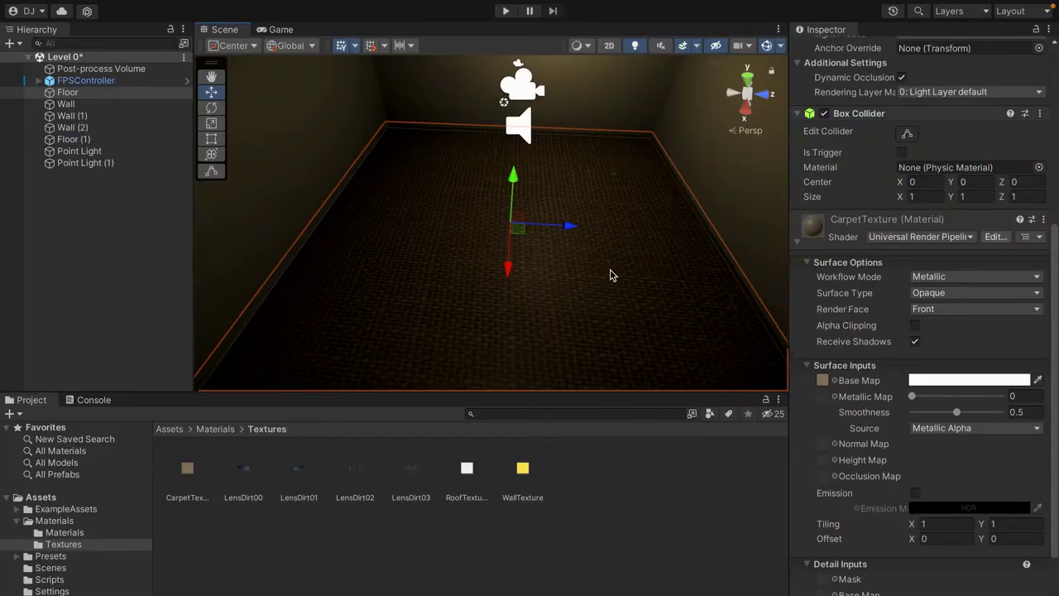
key(f)
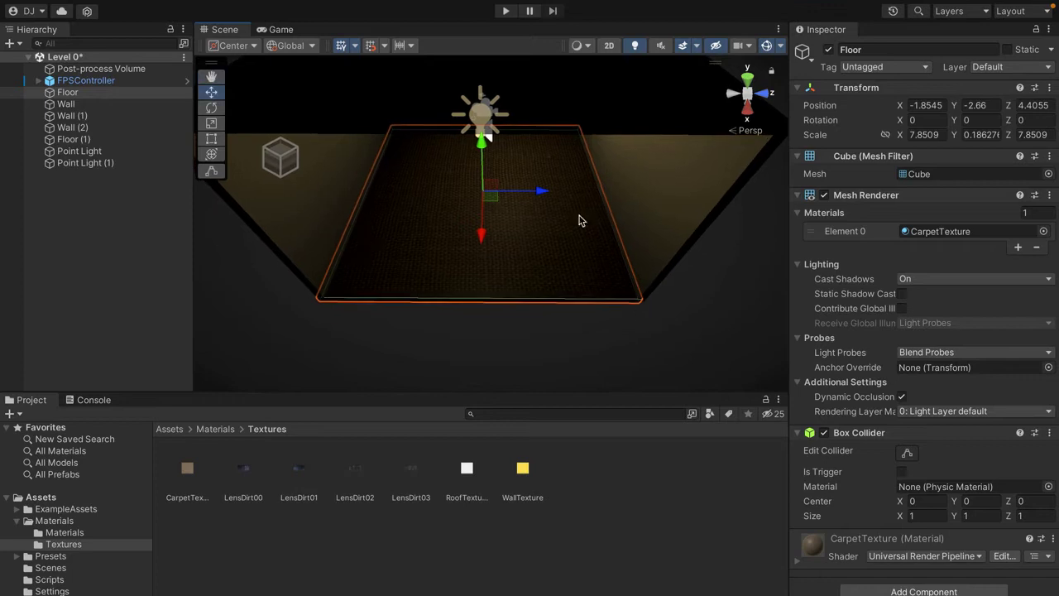
- Set the CarpetTexture material's tiling under Surface Inputs to X 4 and Y 4
click(813, 552)
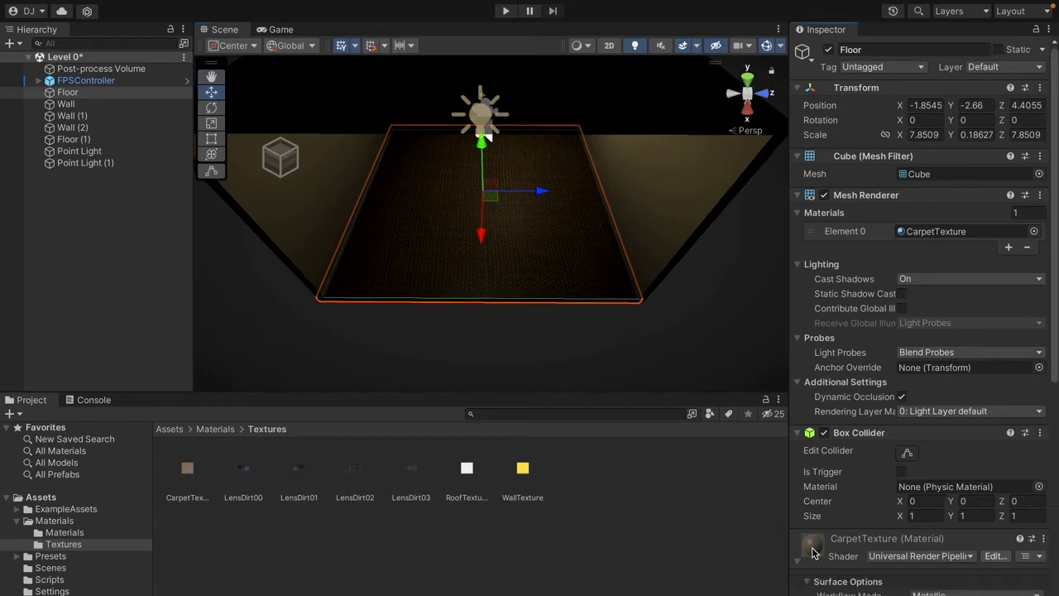
scroll(813, 552, down, 8)
scroll(812, 552, down, 3)
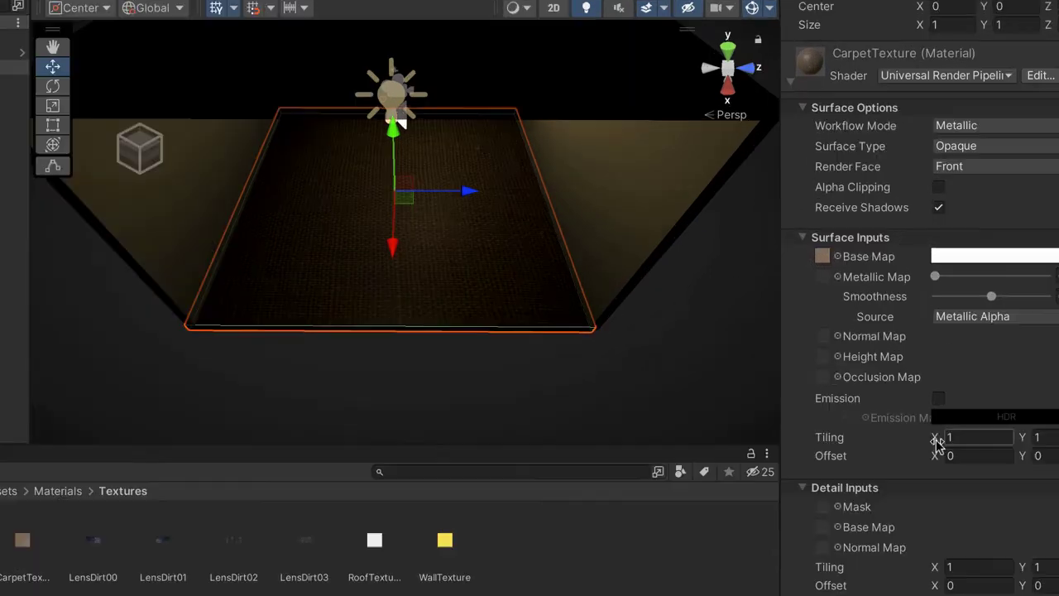
drag(913, 389, 994, 401)
drag(1041, 461, 742, 319)
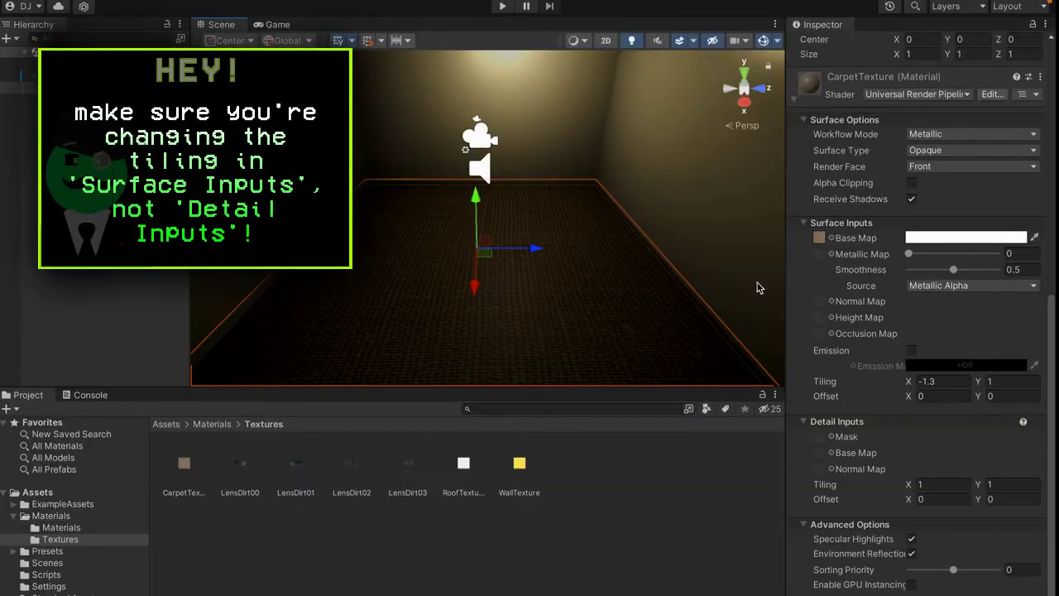
click(946, 382)
text(4)
key(Tab)
text(4)
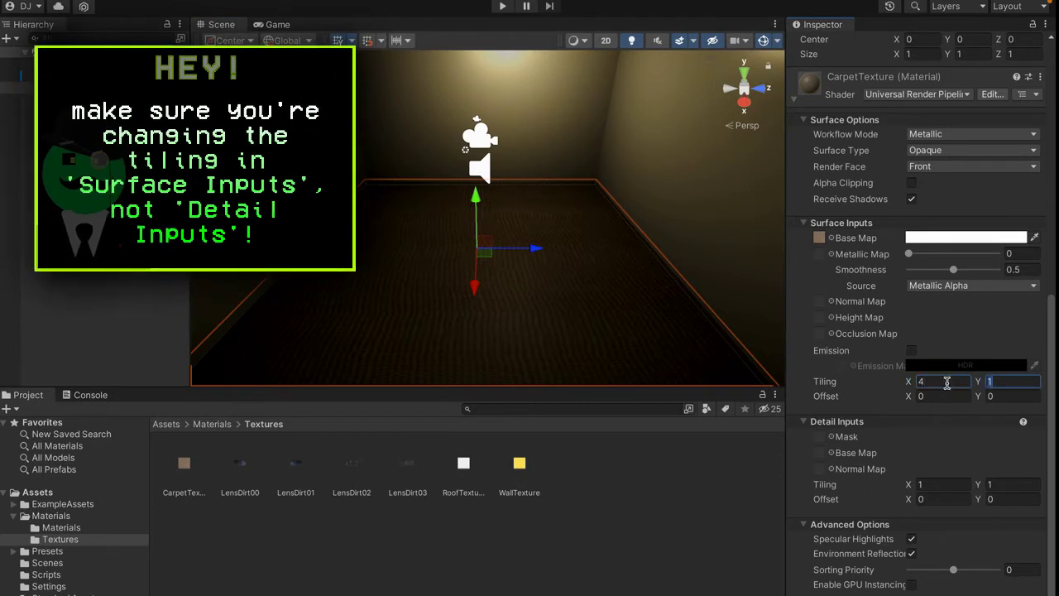
right_drag(700, 317, 219, 371)
right_drag(538, 229, 547, 242)
click(925, 383)
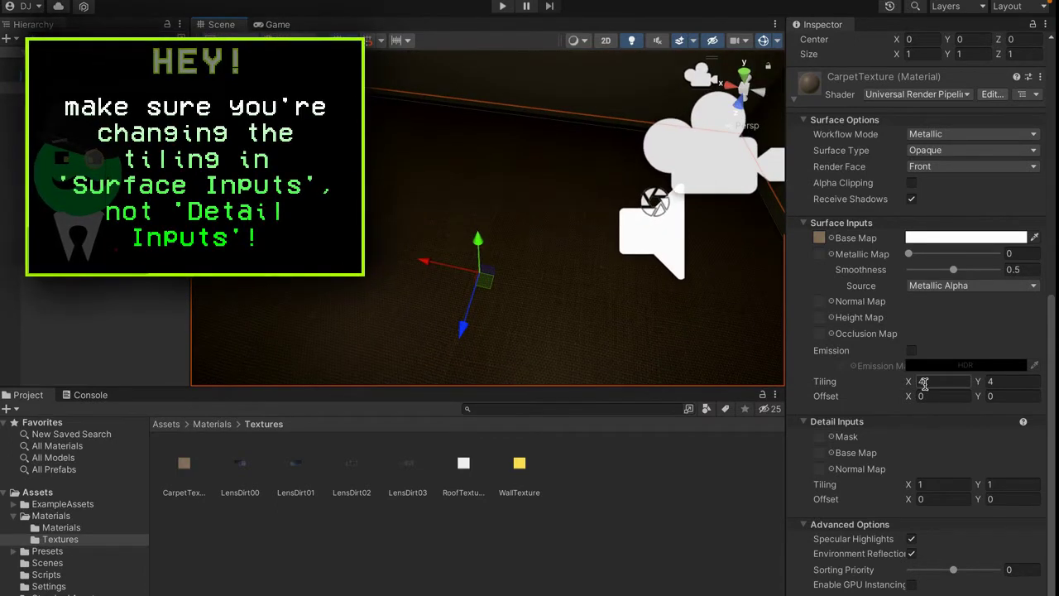
click(999, 383)
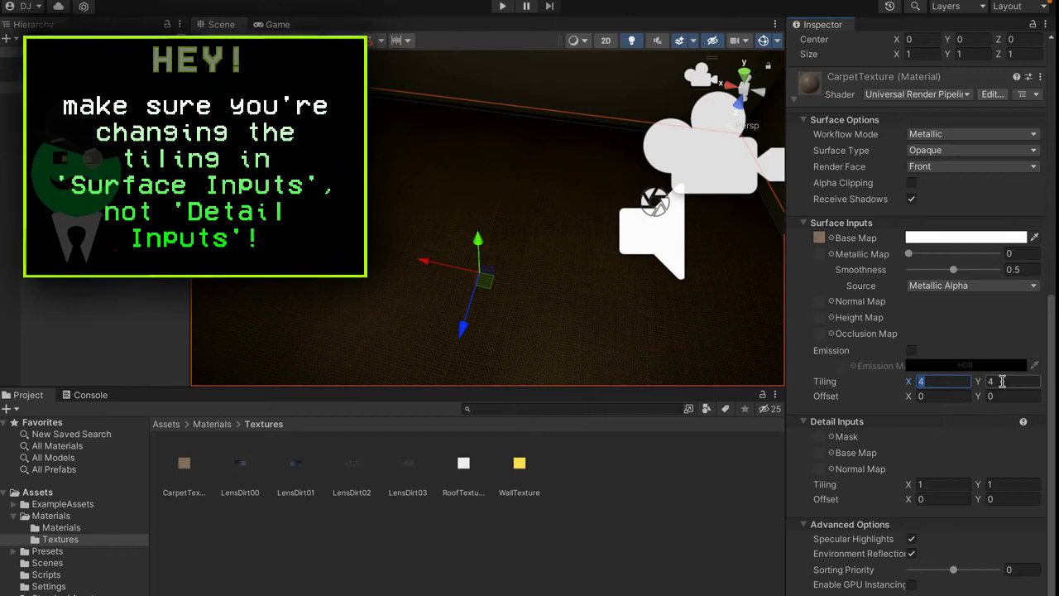
- Try different smoothness values on the CarpetTexture material, from 0 up to 0.585
right_drag(464, 238, 382, 254)
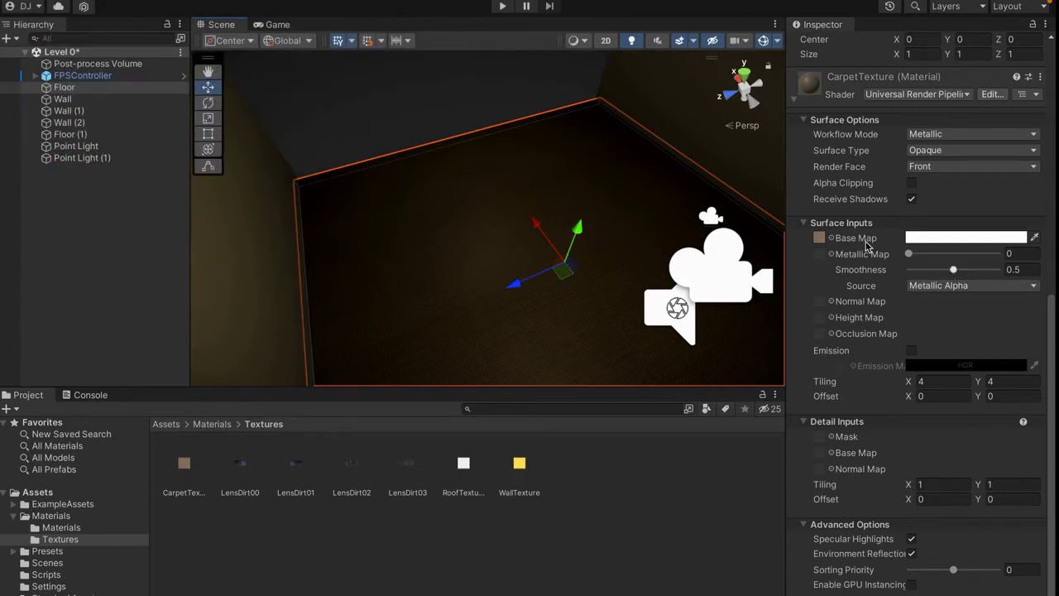
click(955, 271)
drag(960, 274, 1033, 285)
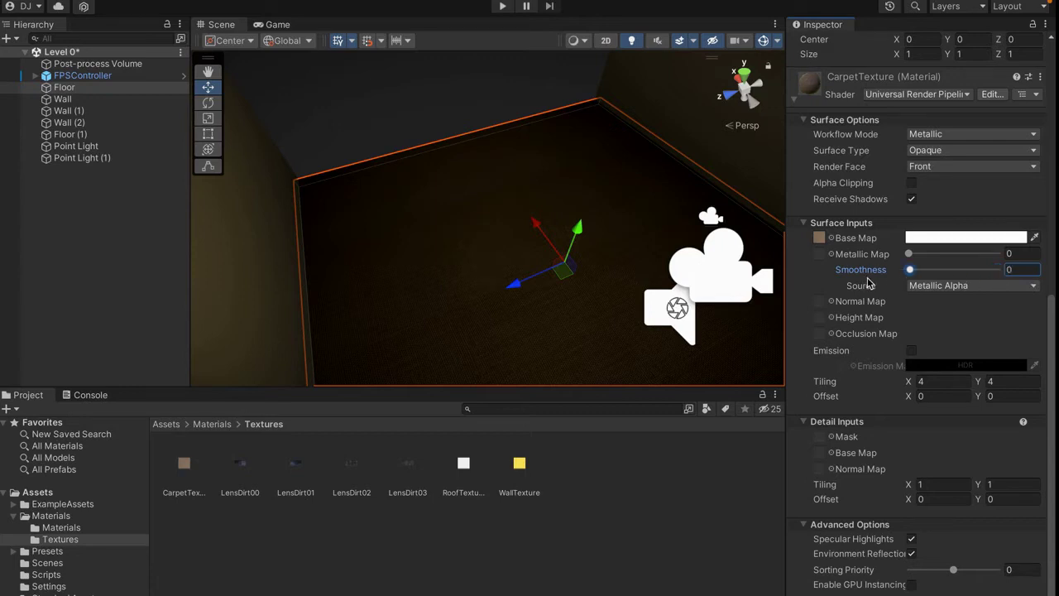
drag(900, 279, 958, 285)
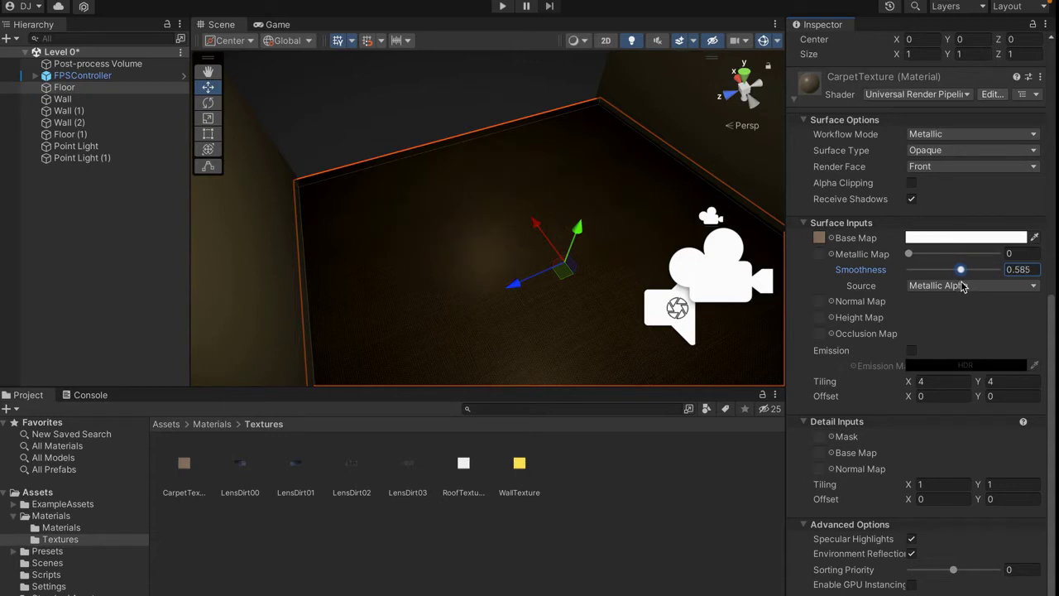
- Set the CarpetTexture material's smoothness to 0 and clear the selection
click(1017, 272)
text(.0)
alt+drag(526, 276, 420, 269)
right_drag(419, 269, 517, 3)
click(559, 96)
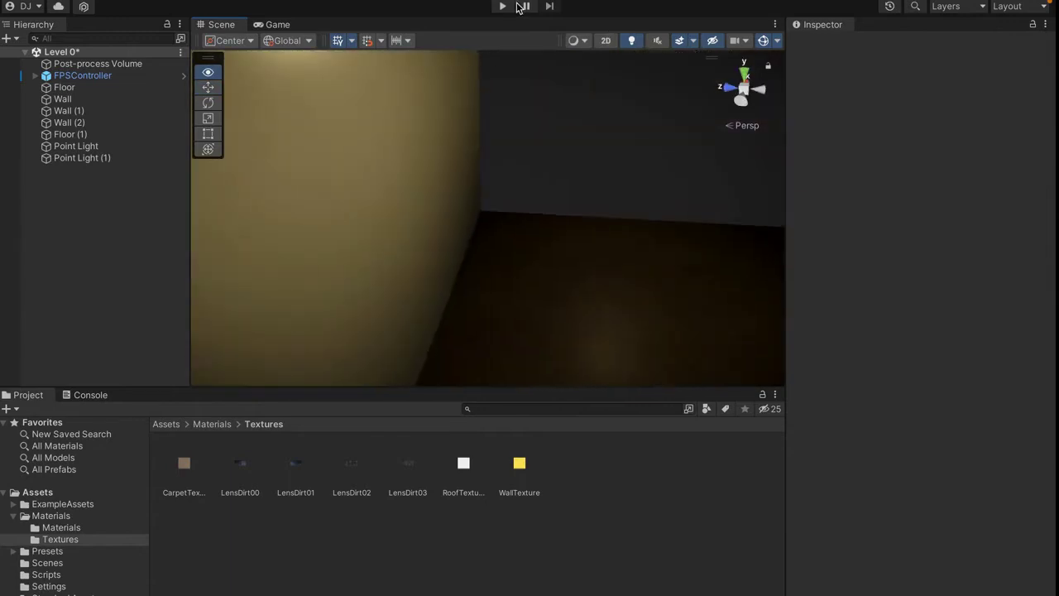
- Apply the WallTexture image to Wall (1), select that wall and expand its material's settings
right_drag(616, 131, 451, 316)
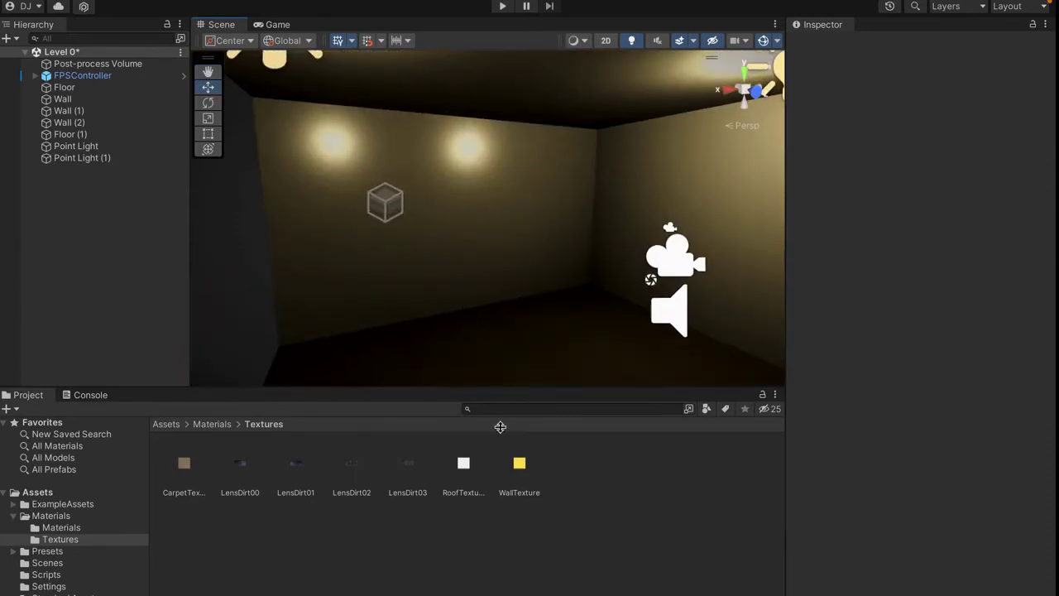
drag(514, 469, 504, 239)
right_drag(471, 228, 390, 204)
key(w)
key(s)
right_drag(516, 296, 464, 164)
click(464, 164)
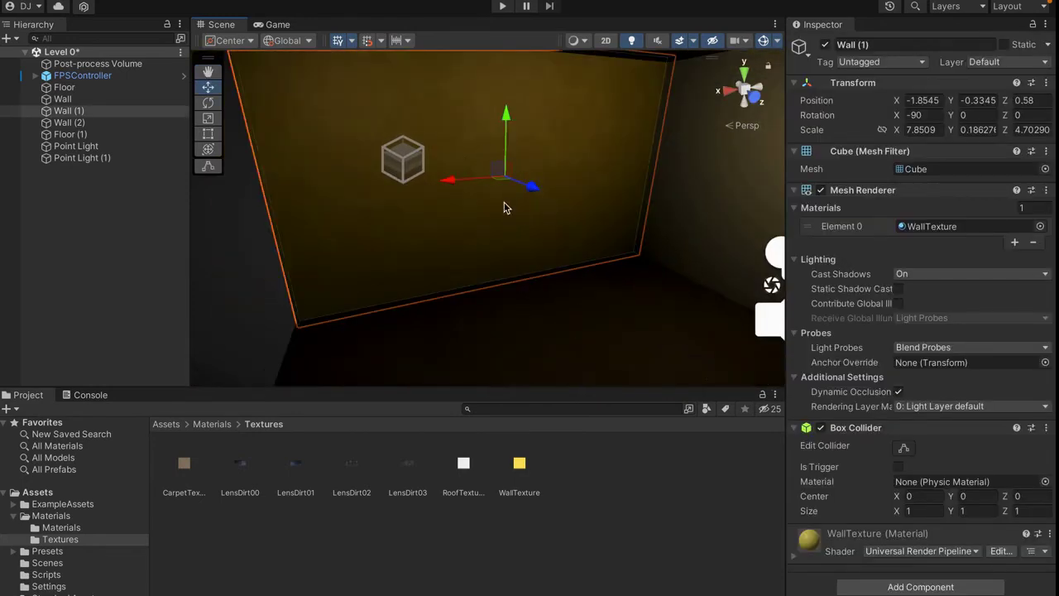
right_drag(544, 192, 526, 163)
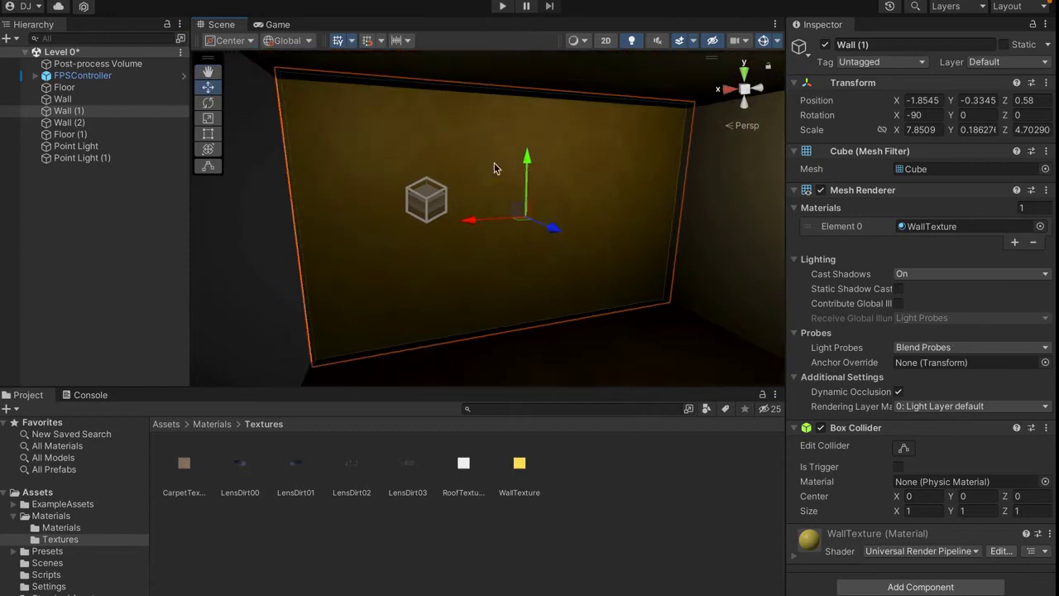
right_drag(449, 195, 418, 192)
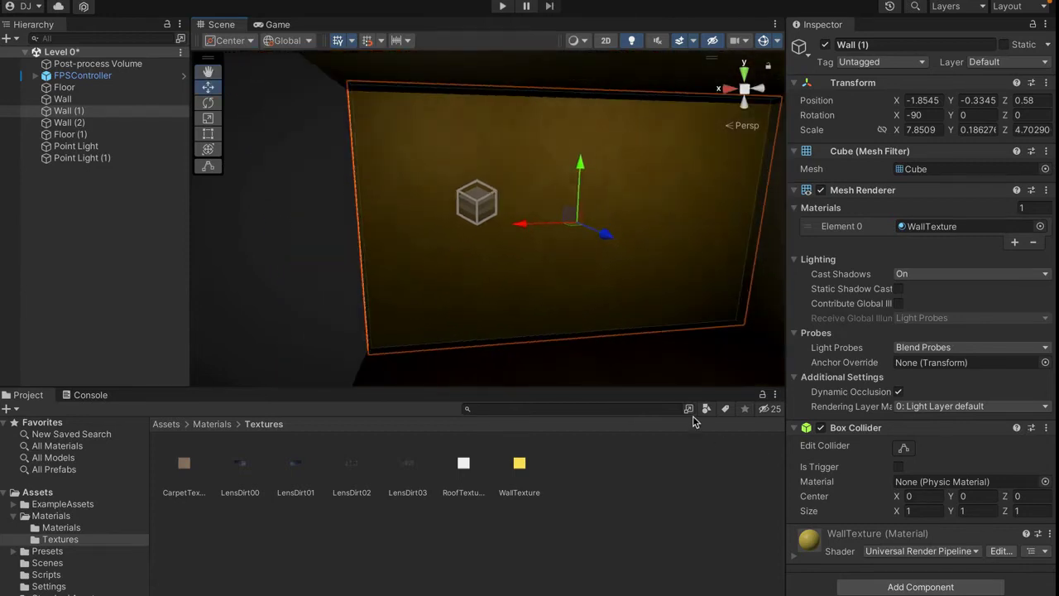
right_drag(665, 240, 436, 179)
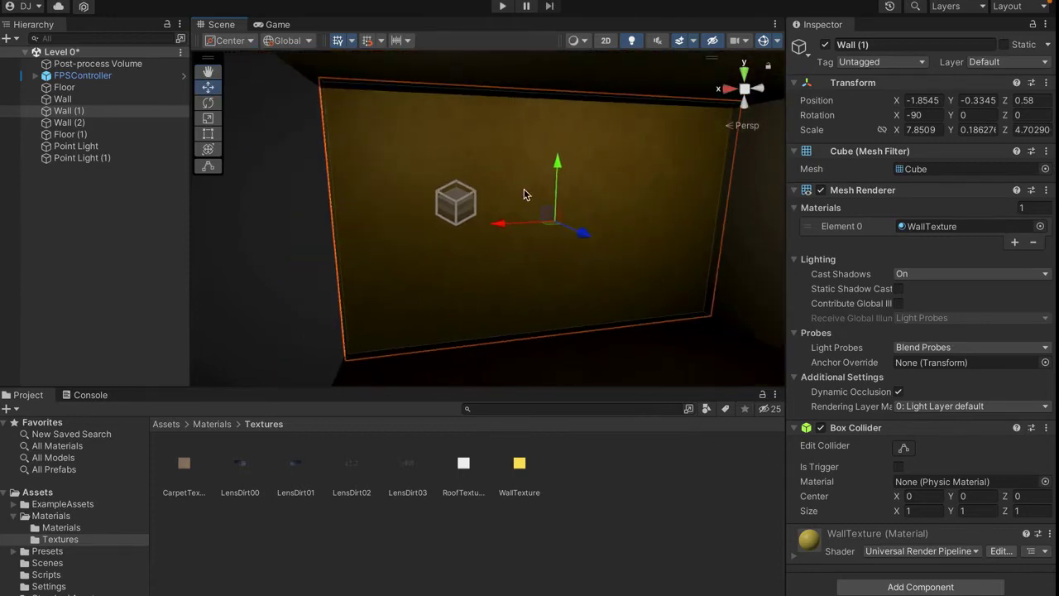
click(802, 551)
scroll(812, 553, down, 10)
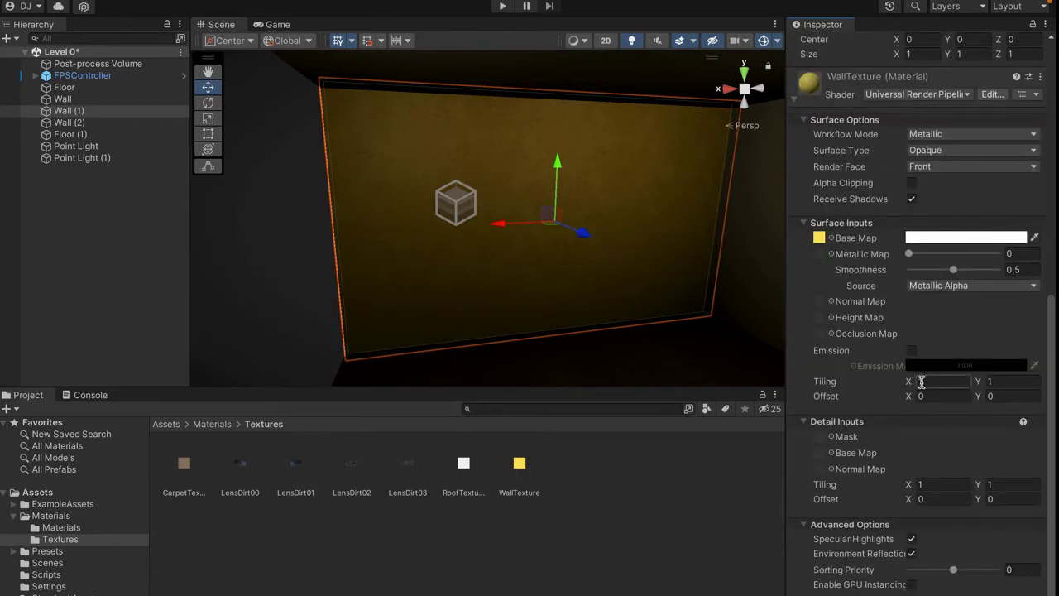
- Try WallTexture tilings of X 434242 and Y 4 under Detail Inputs and X 3.03 under Surface Inputs
click(811, 424)
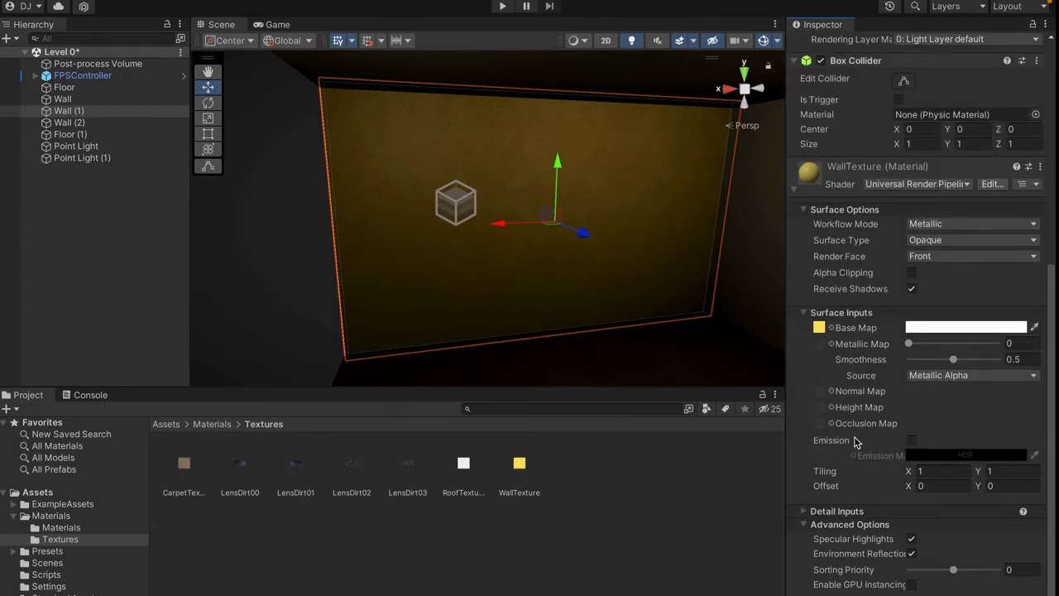
click(811, 512)
click(941, 575)
text(4)
key(Tab)
text(4)
click(940, 574)
text(434242)
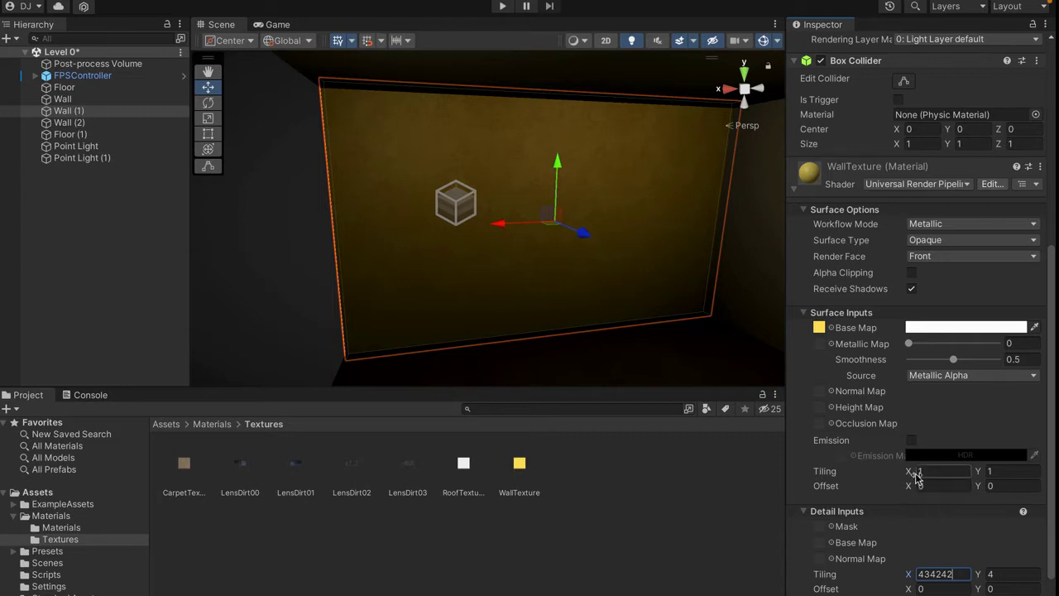
drag(910, 473, 994, 478)
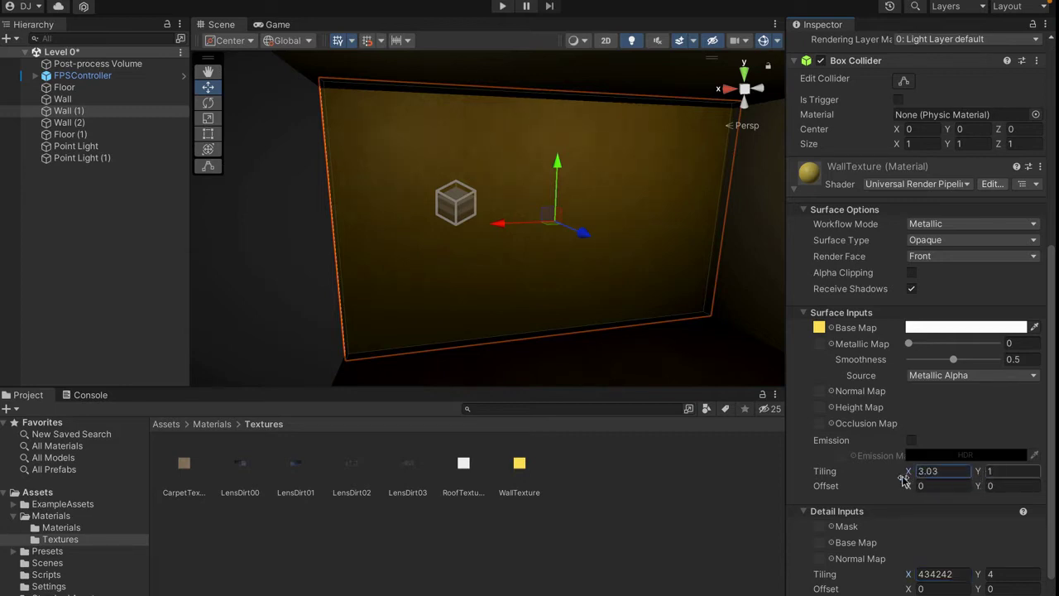
- Reset the WallTexture material's Detail Inputs tiling to X 1 and Y 1, and collapse that section
click(805, 511)
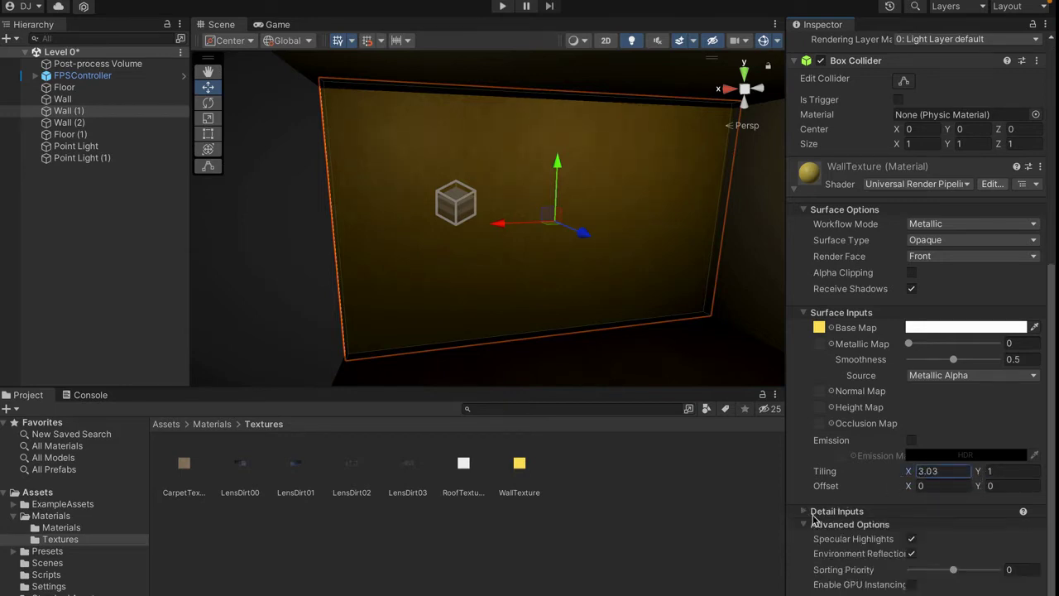
click(839, 512)
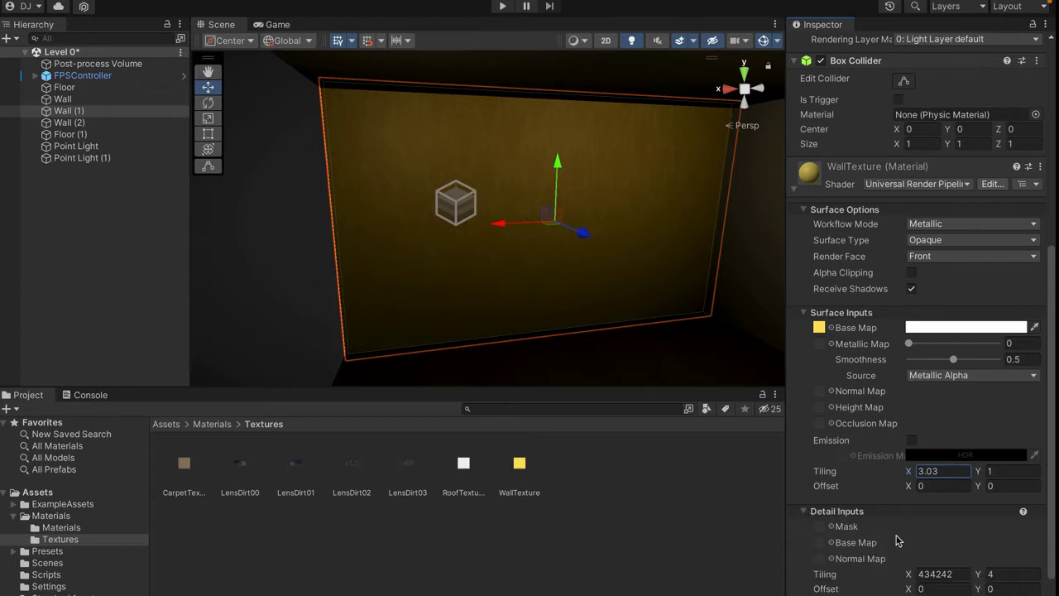
click(934, 573)
text(1)
key(Tab)
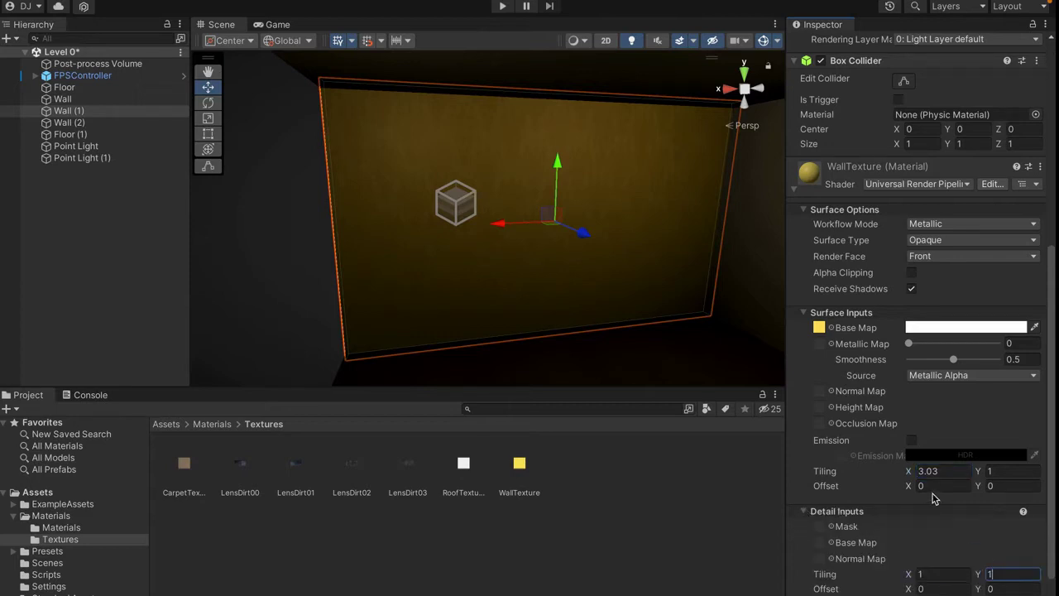
click(844, 511)
- Try Surface Inputs tilings of 5 by 5 and 3 by 3 on the WallTexture material
scroll(709, 366, up, 3)
click(931, 471)
text(5)
key(Tab)
text(5)
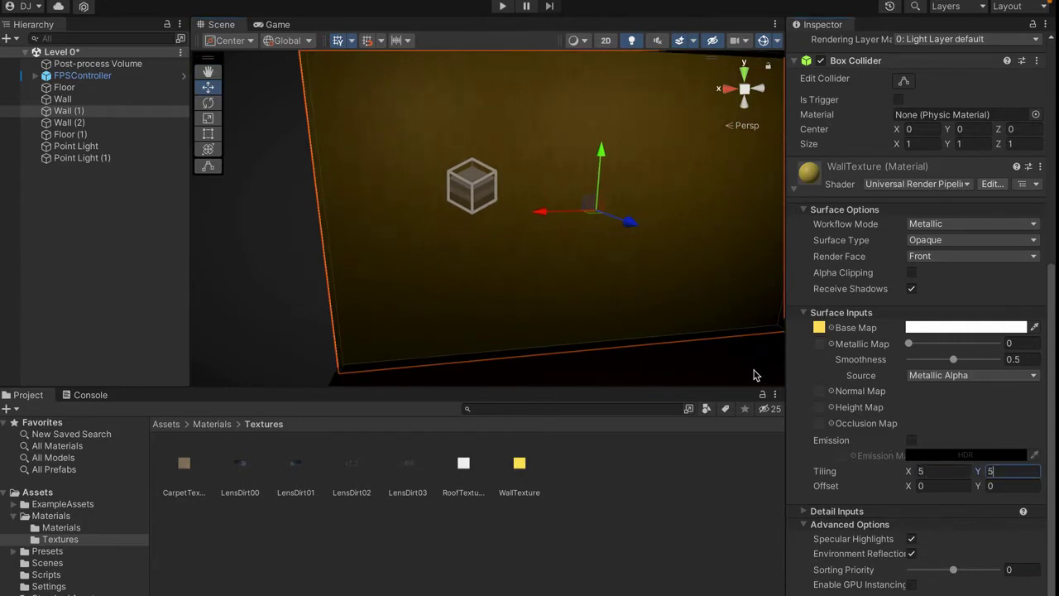
scroll(777, 369, down, 3)
click(943, 470)
text(3)
key(Tab)
text(3)
- Set the WallTexture material's tiling under Surface Inputs to X 4 and Y 4
click(943, 471)
key(Tab)
text(4)
- Examine the tiled wall texture on Wall (1) from several angles and distances inside the room
alt+drag(693, 367, 705, 339)
scroll(596, 361, down, 2)
scroll(596, 362, up, 3)
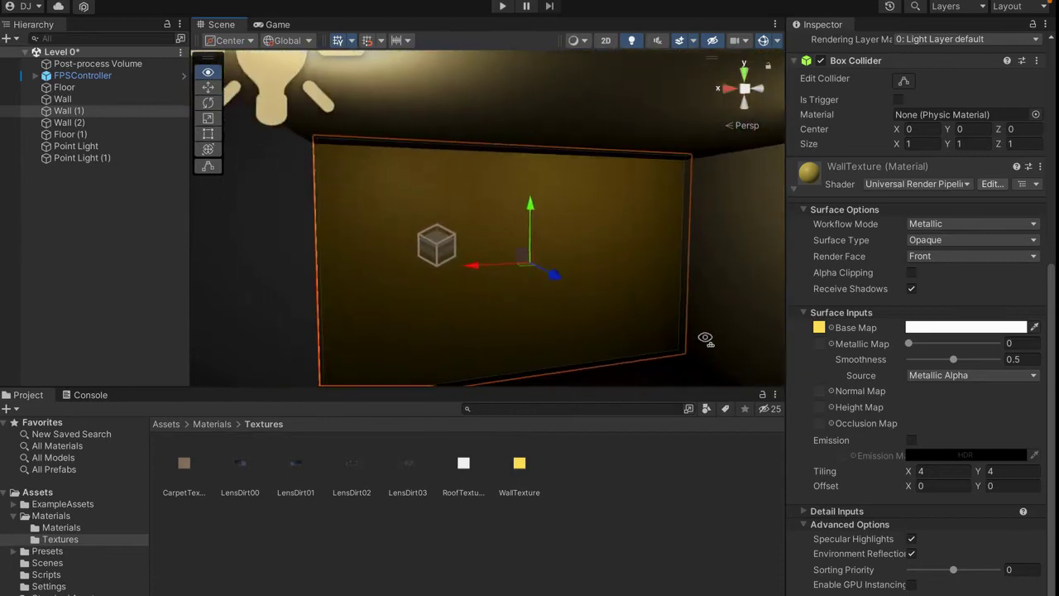
right_drag(705, 338, 708, 341)
click(257, 270)
right_drag(313, 292, 324, 295)
key(s)
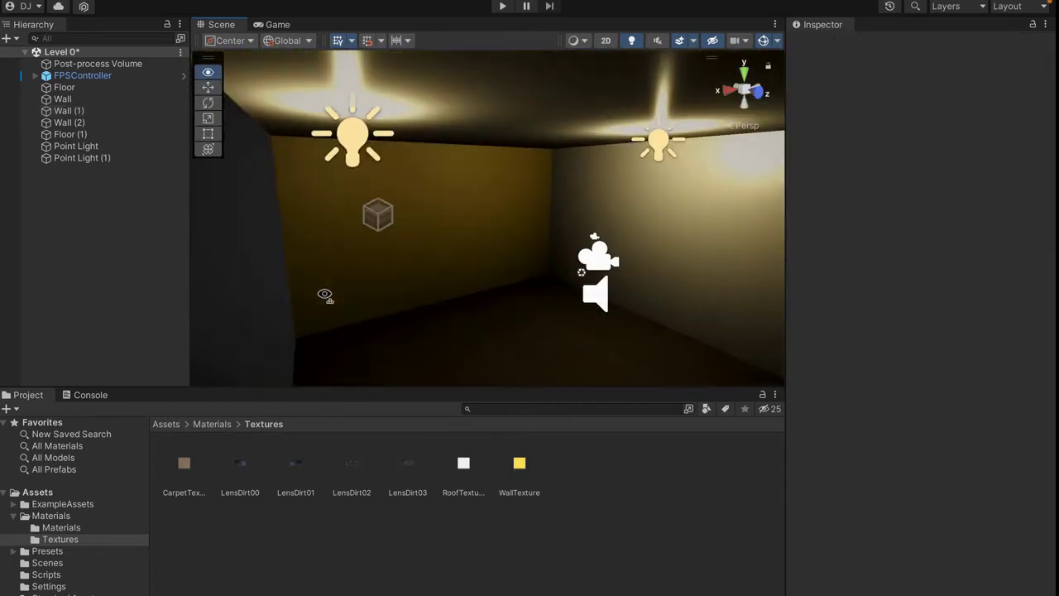
scroll(325, 296, up, 3)
click(437, 273)
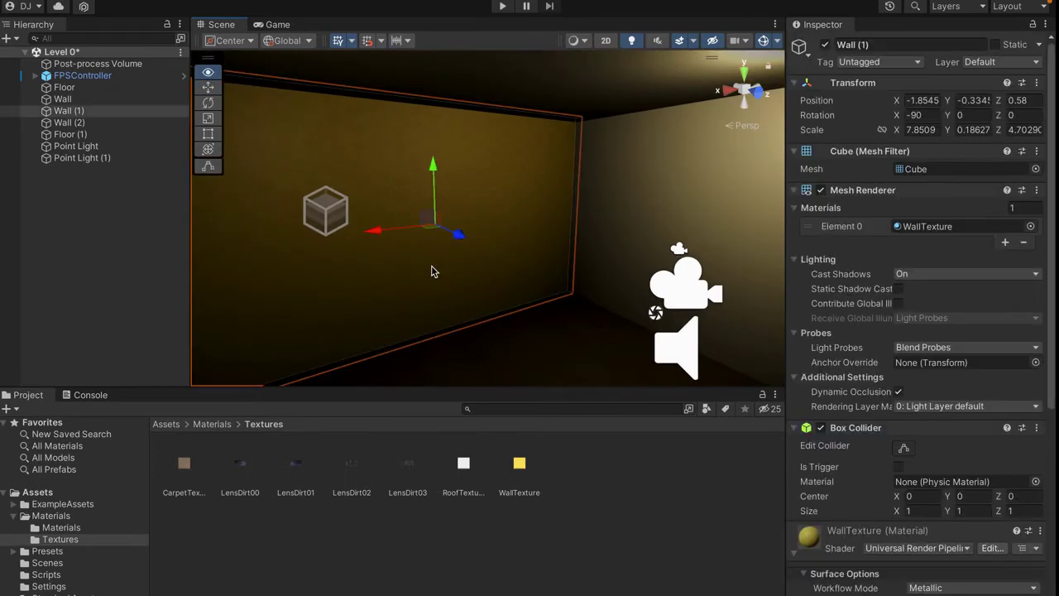
key(f)
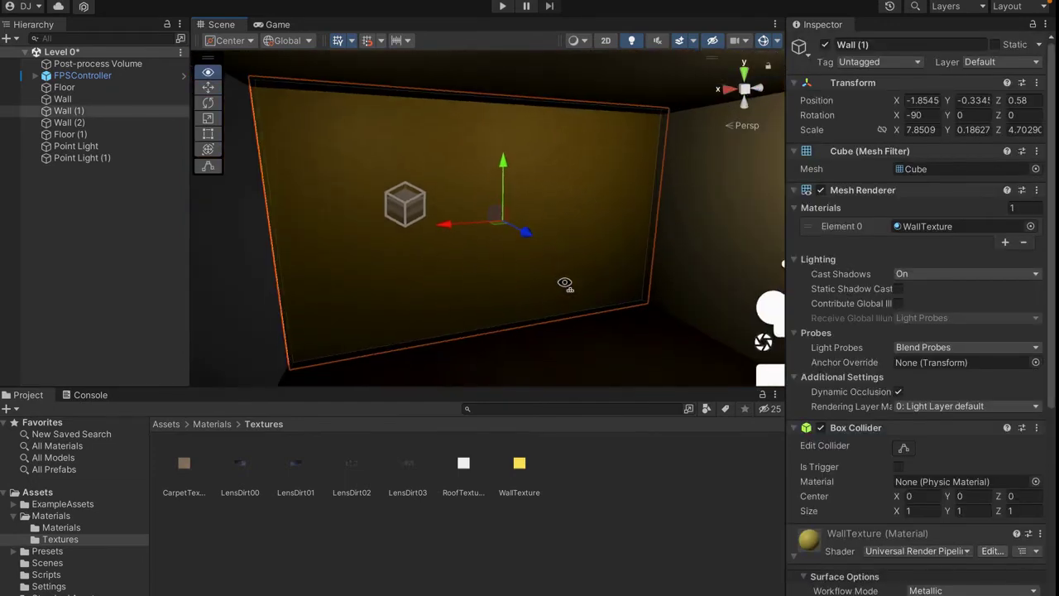
scroll(565, 287, down, 2)
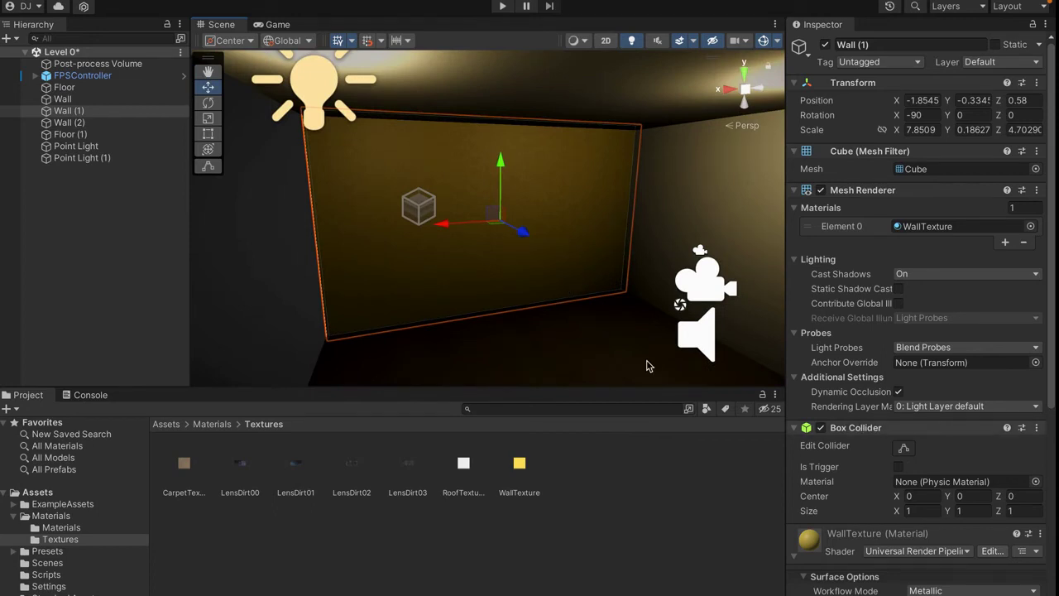
alt+drag(645, 361, 636, 357)
scroll(635, 358, up, 2)
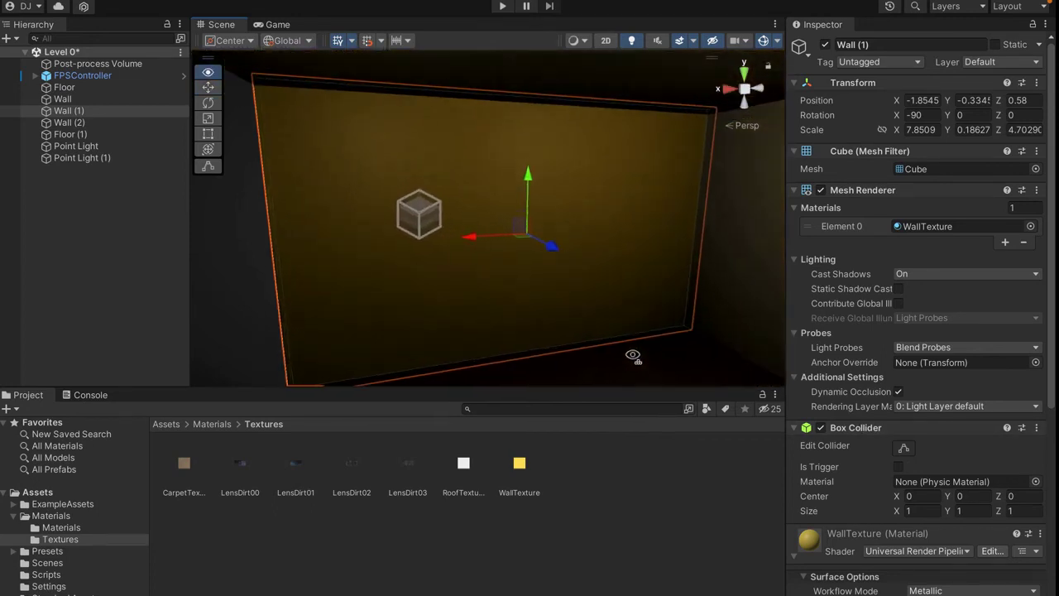
scroll(885, 332, down, 1)
scroll(662, 323, down, 2)
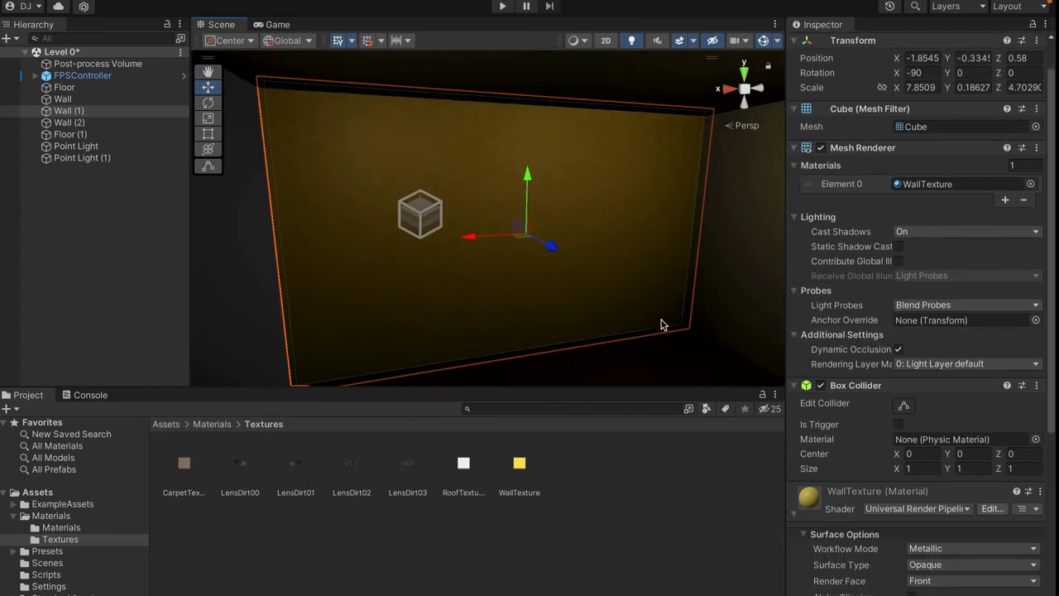
alt+drag(662, 323, 597, 262)
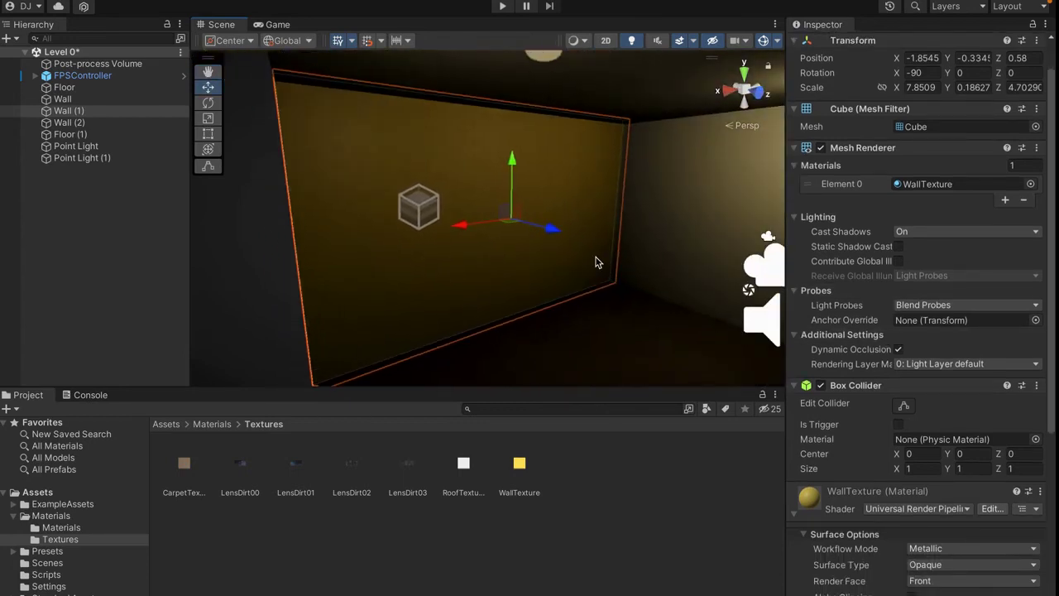
right_drag(601, 263, 645, 252)
alt+drag(591, 245, 599, 247)
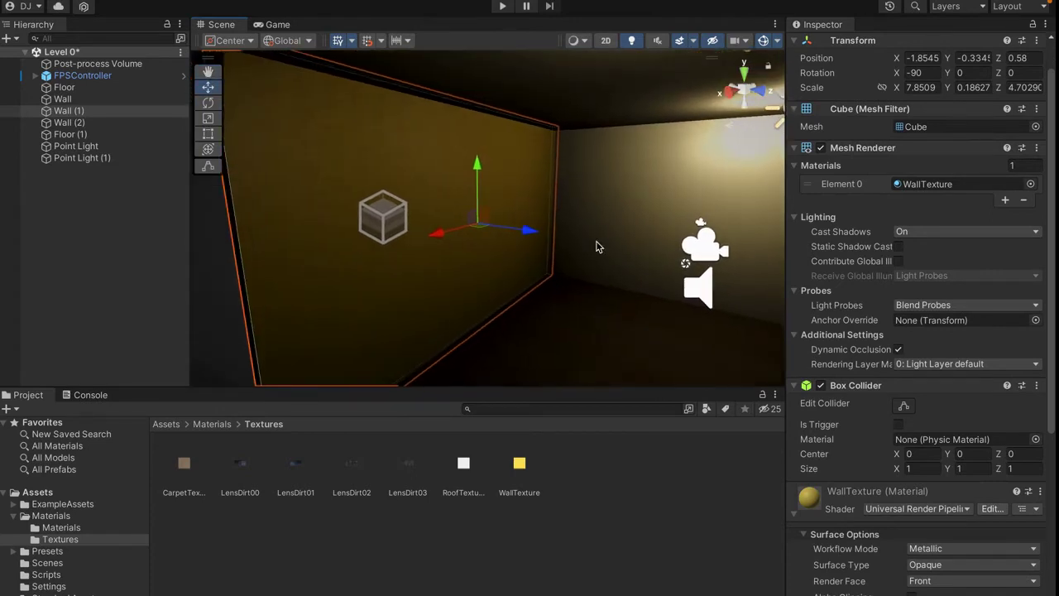
scroll(926, 425, down, 5)
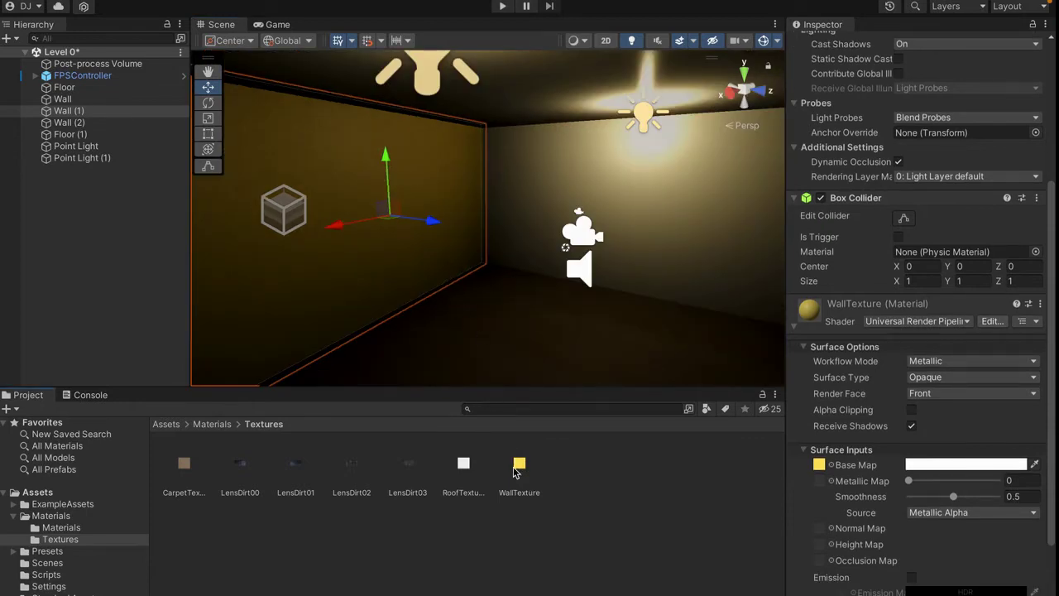
- Apply the WallTexture image to the two remaining untextured walls of the room
drag(515, 471, 646, 229)
right_drag(629, 231, 862, 237)
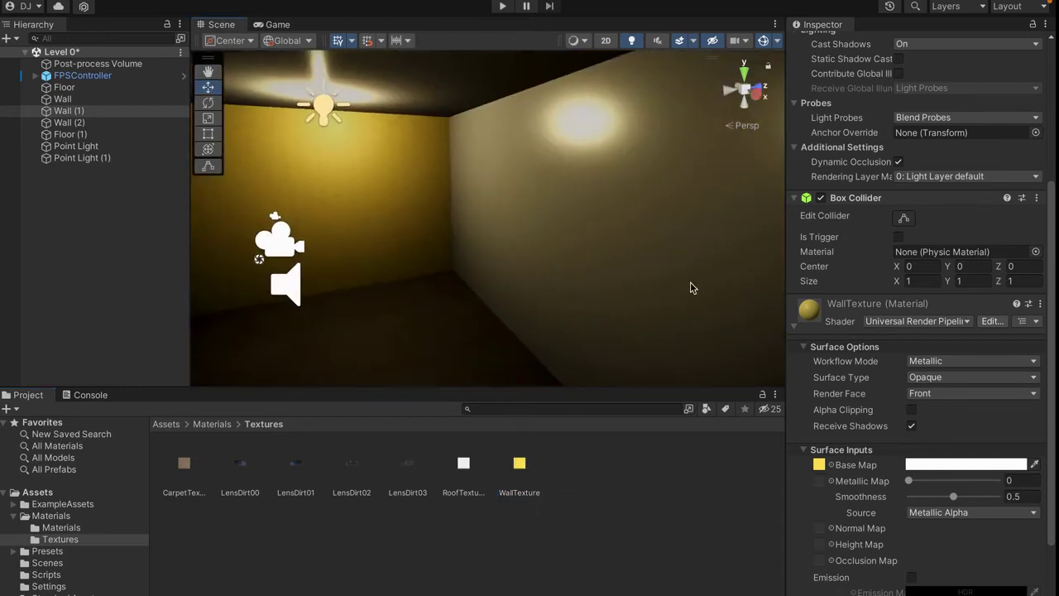
drag(523, 466, 580, 232)
right_drag(477, 219, 367, 182)
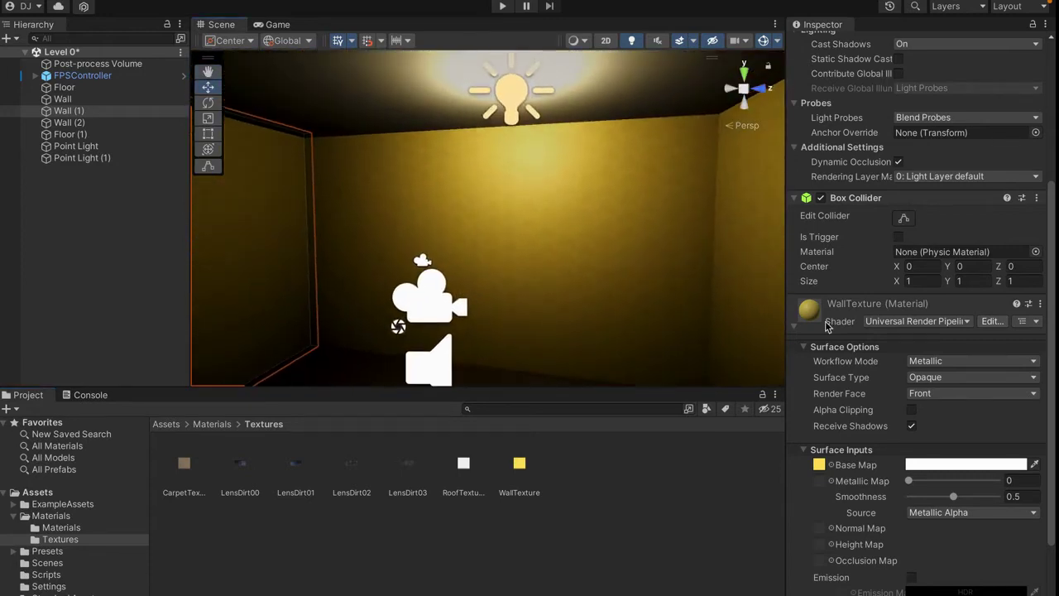
- Adjust the WallTexture material's smoothness and metallic values under Surface Inputs
drag(953, 499, 933, 512)
drag(909, 481, 935, 513)
right_drag(717, 348, 650, 350)
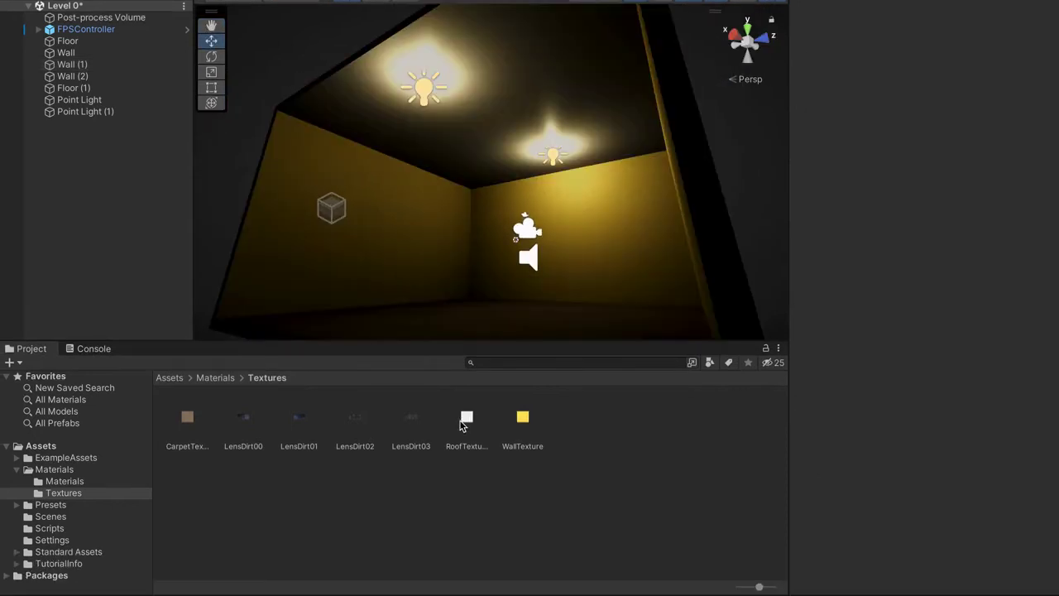
- Enlarge the asset thumbnails slightly and apply the RoofTexture image to the room's ceiling
drag(760, 588, 767, 587)
drag(532, 425, 510, 139)
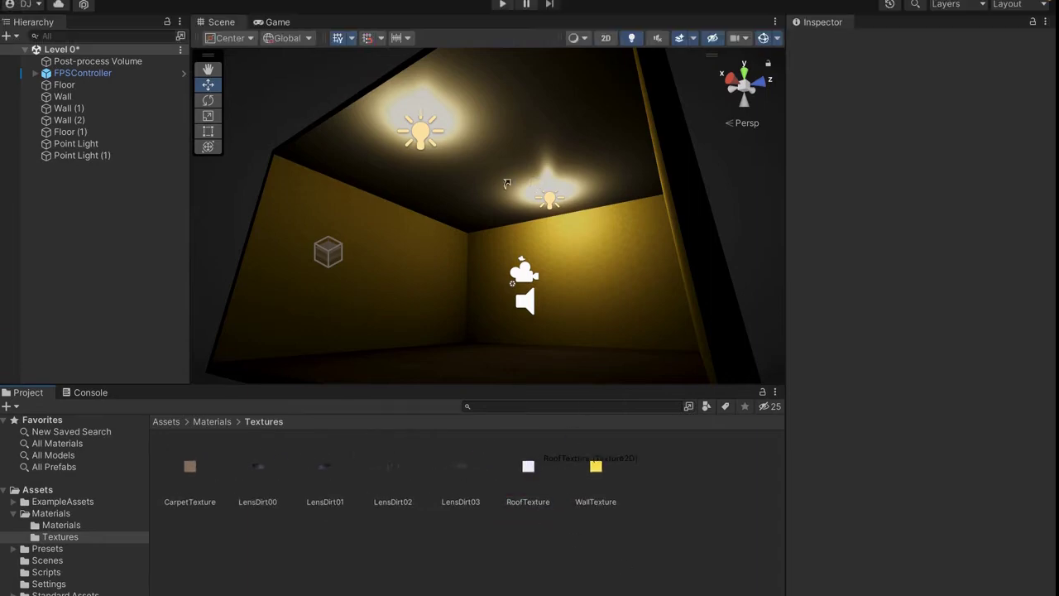
drag(507, 183, 581, 152)
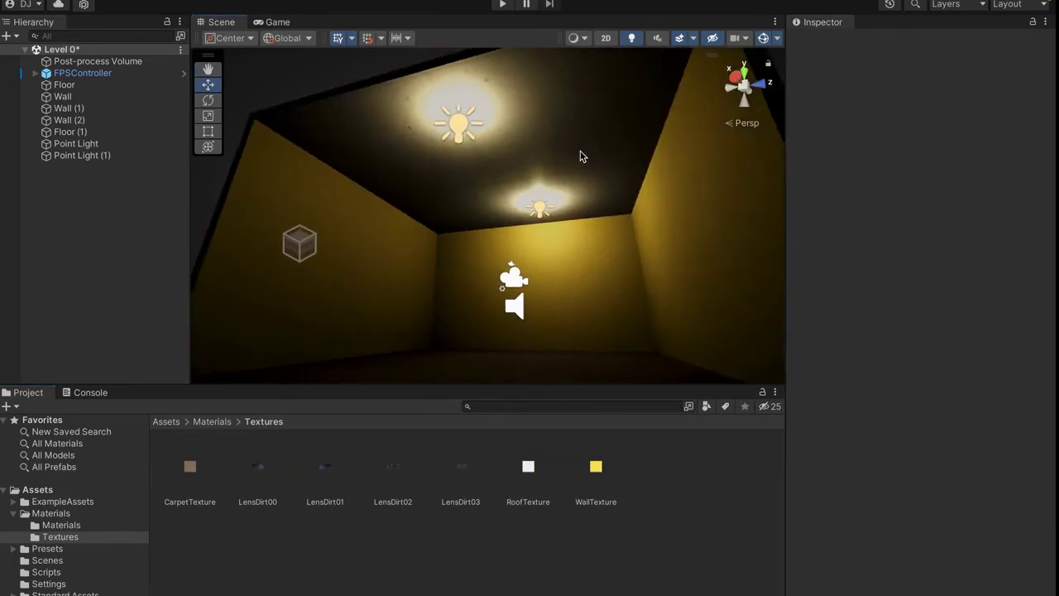
- Set the ceiling's RoofTexture material tiling under Surface Inputs to X 5 and Y 3
click(581, 157)
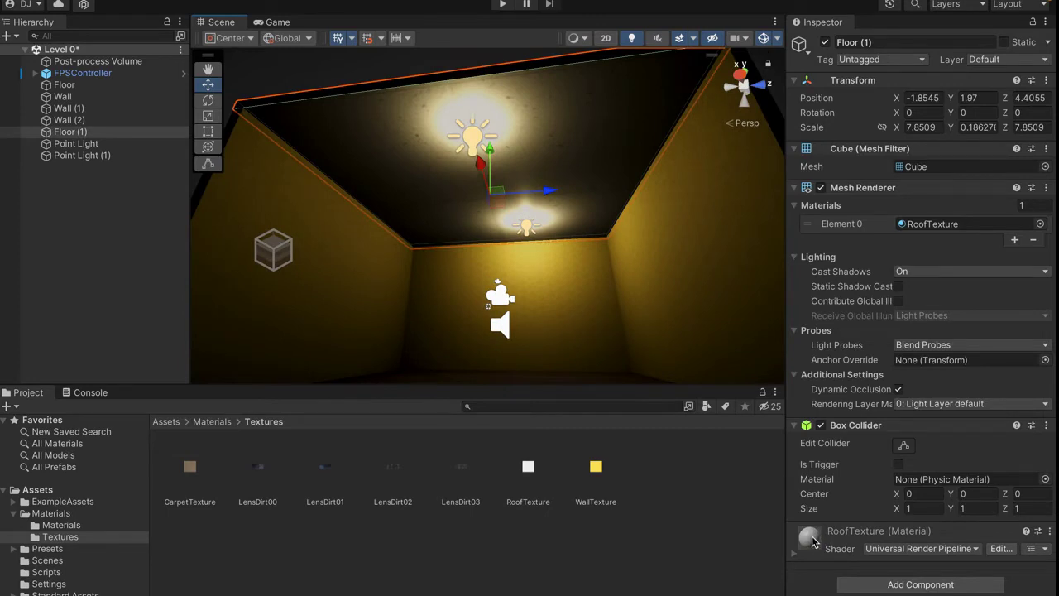
click(810, 544)
scroll(823, 590, down, 3)
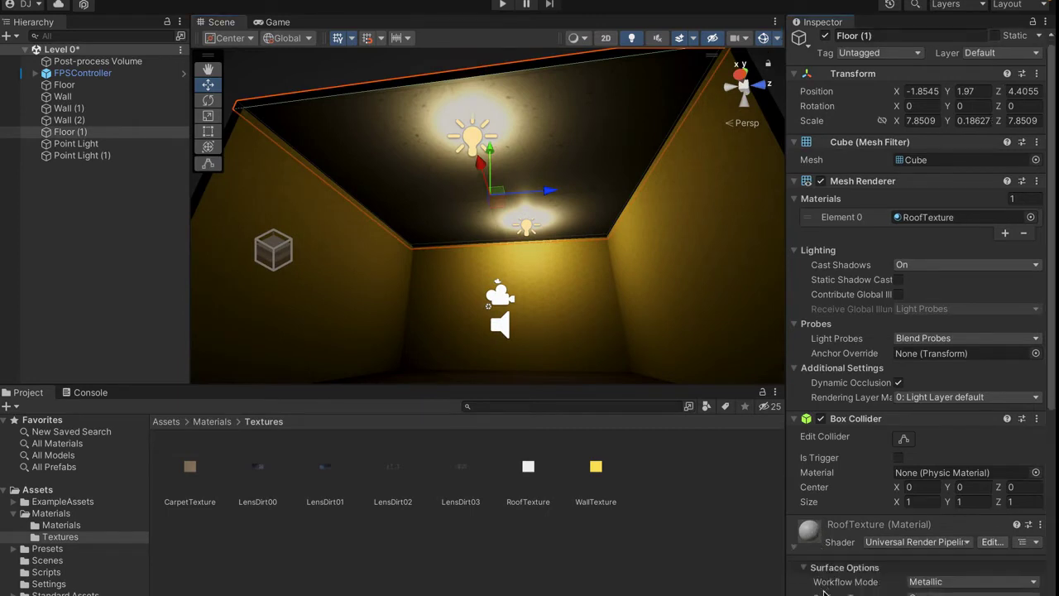
scroll(824, 589, down, 5)
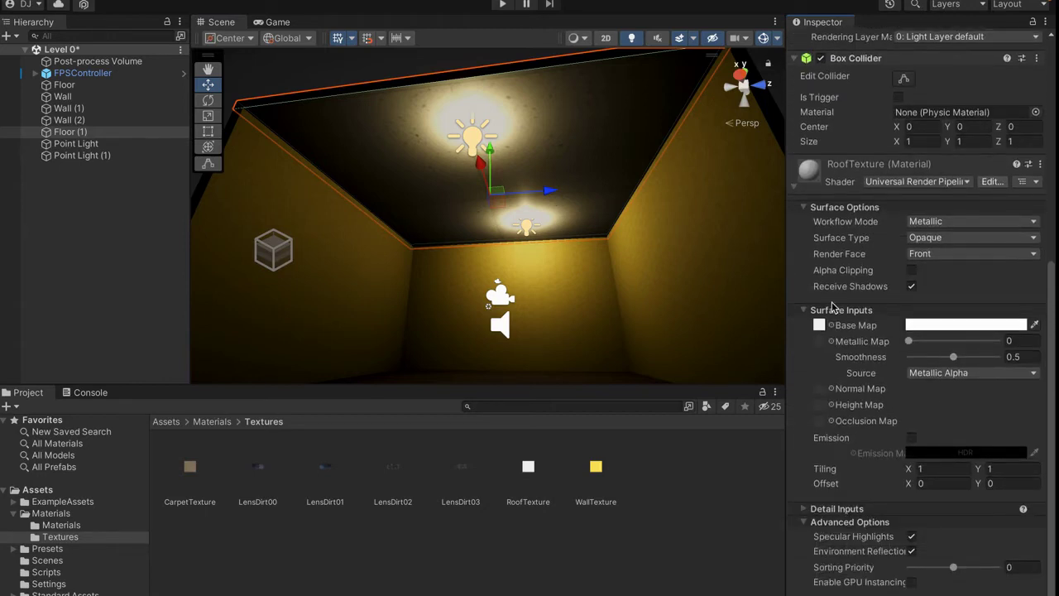
click(931, 469)
text(3)
key(Tab)
text(3)
right_drag(707, 315, 801, 296)
click(1005, 469)
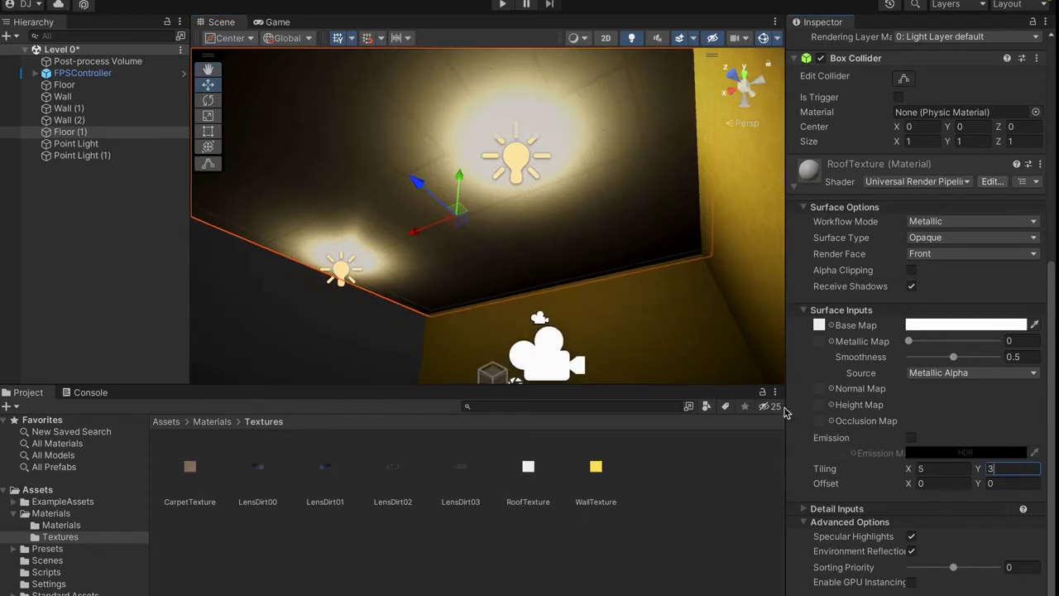
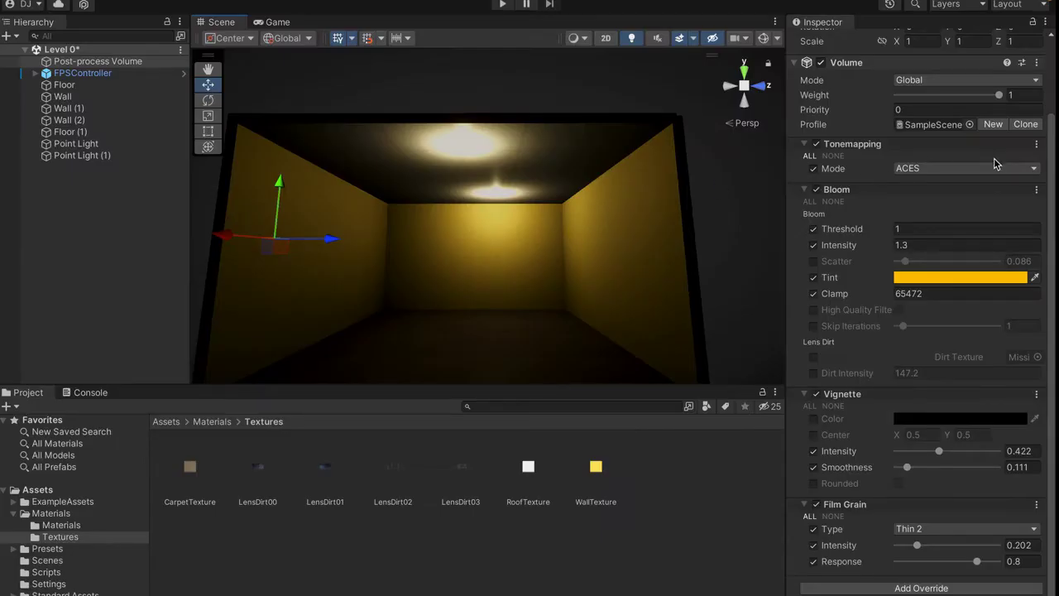
right_drag(659, 145, 649, 107)
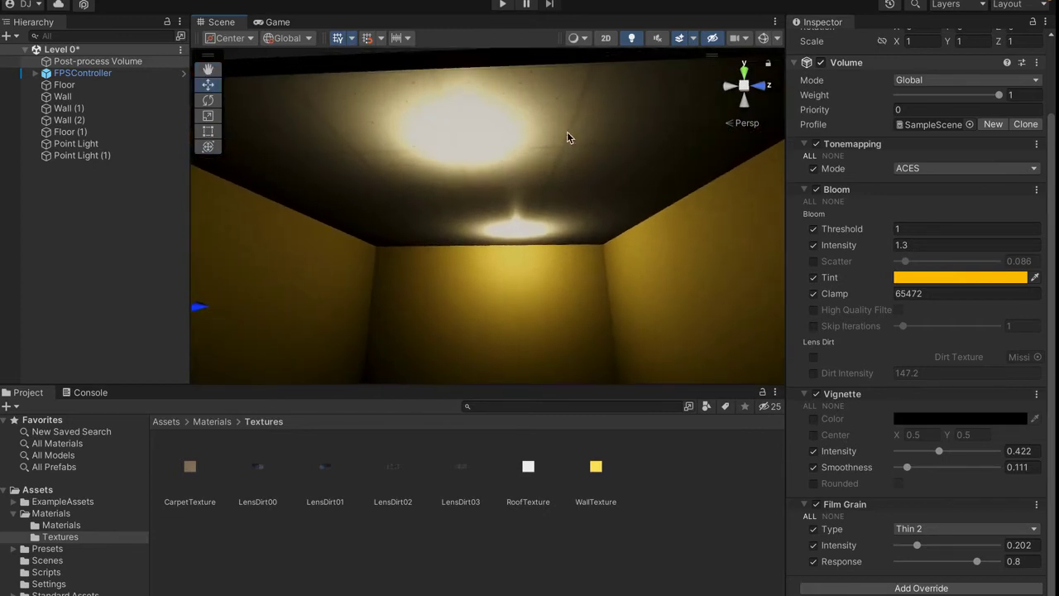
- Duplicate the room's ceiling slab, Floor (1), as the base for a ceiling light panel
right_drag(528, 133, 552, 273)
click(496, 273)
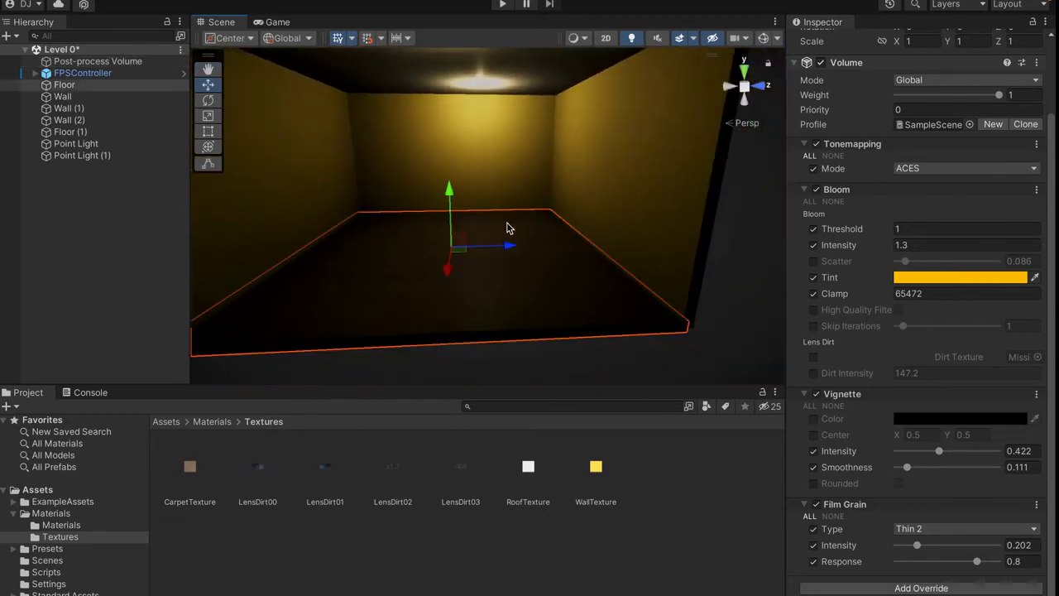
click(568, 82)
right_drag(567, 154, 501, 108)
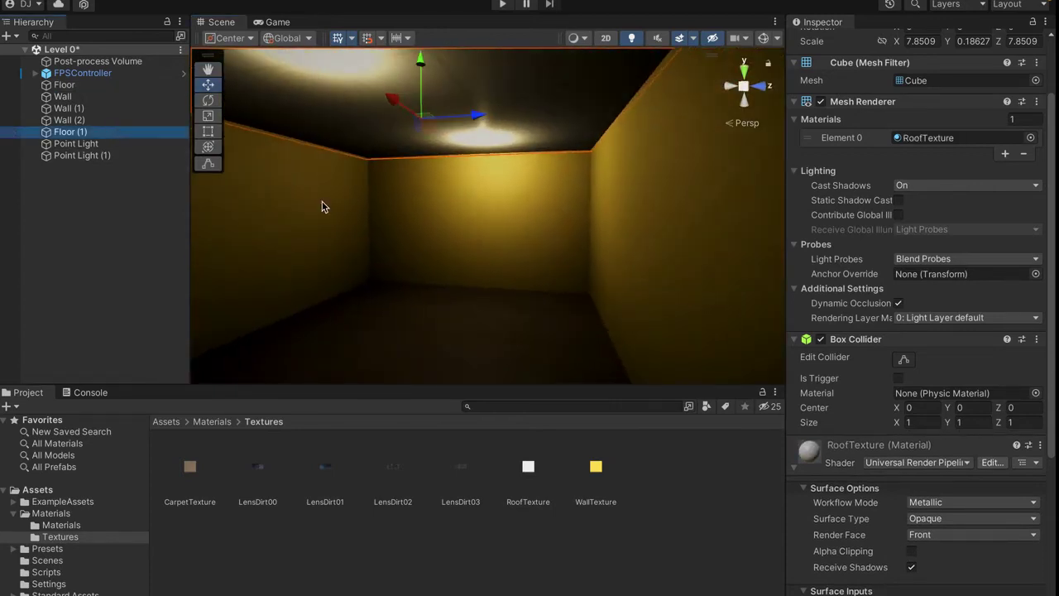
right_drag(326, 207, 290, 187)
key(ctrl+d)
right_drag(359, 74, 429, 47)
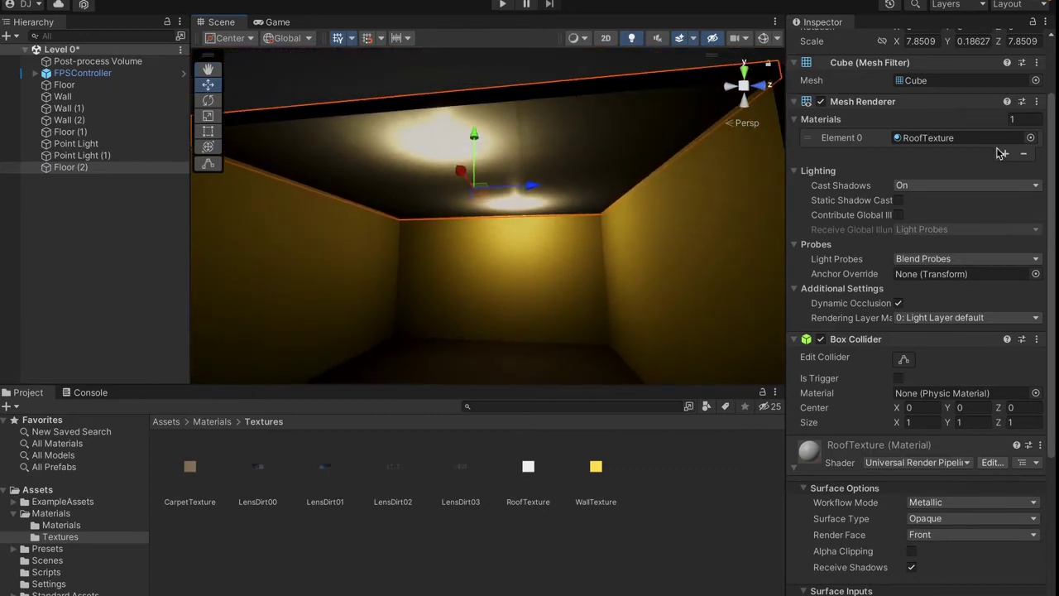
- Rename the duplicated ceiling slab as Light
scroll(1001, 153, up, 3)
click(901, 43)
text(Li)
key(ctrl+a)
text(L)
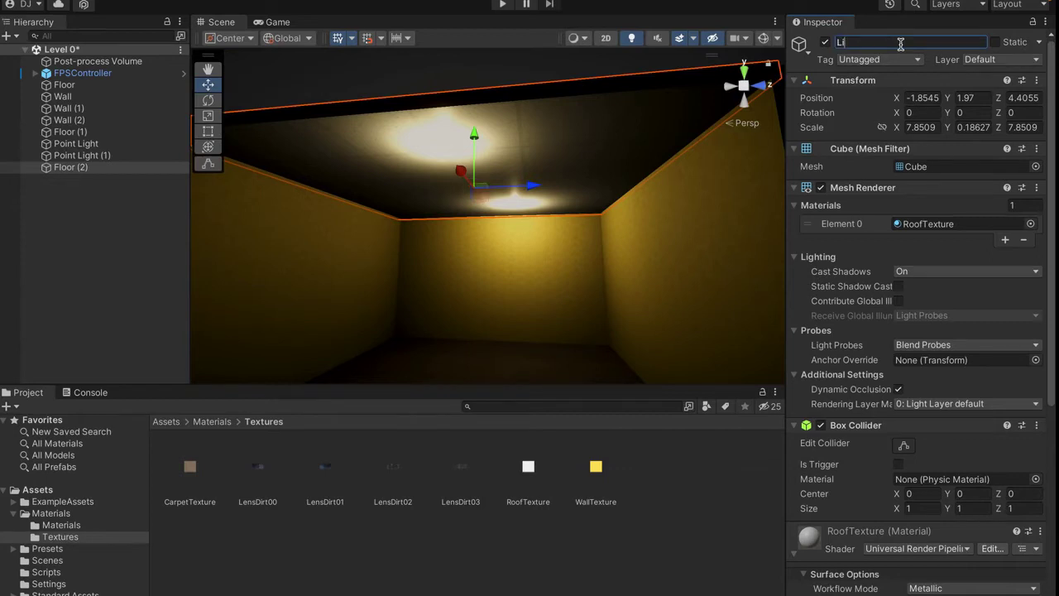
click(162, 165)
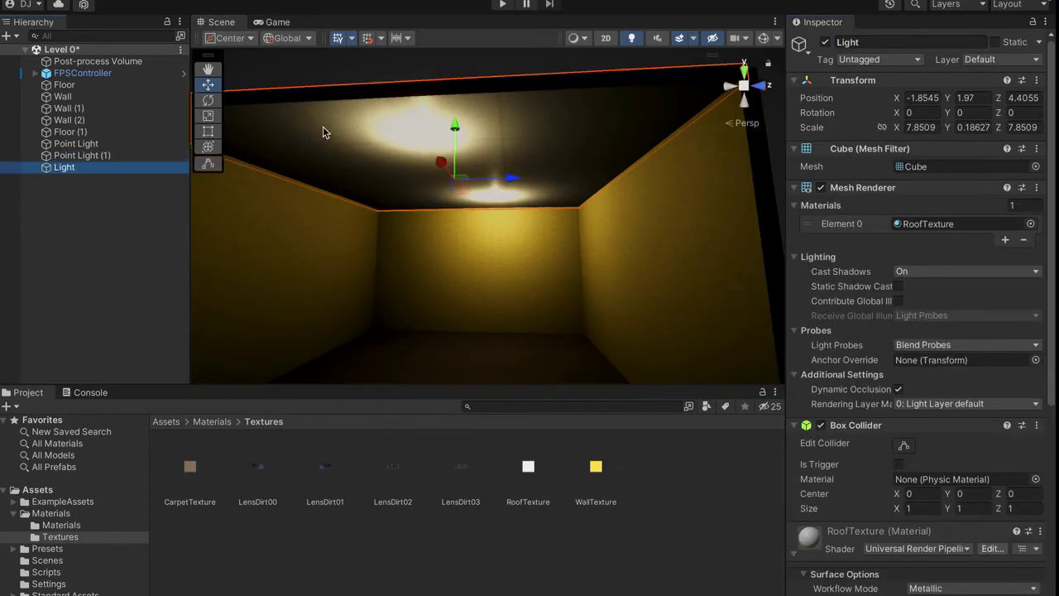
- Shrink the Light slab with the Rect tool to a small ceiling panel, scaled about 1.10 in X and 0.95 in Z
right_drag(497, 145, 506, 169)
key(s)
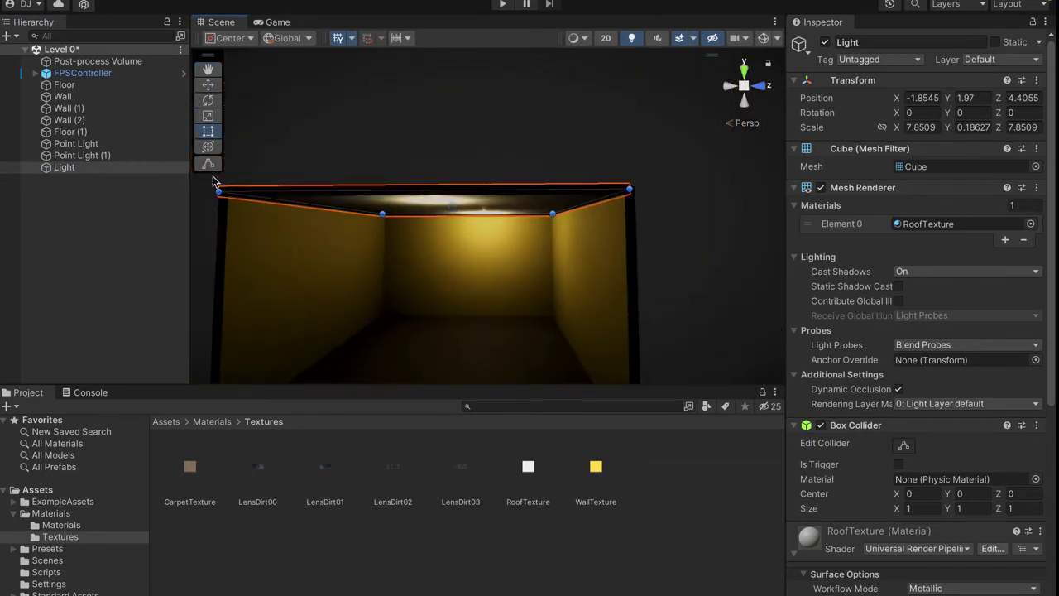
right_drag(433, 293, 570, 153)
drag(532, 175, 243, 250)
right_drag(243, 250, 99, 83)
key(w)
key(w)
right_drag(390, 146, 388, 134)
key(w)
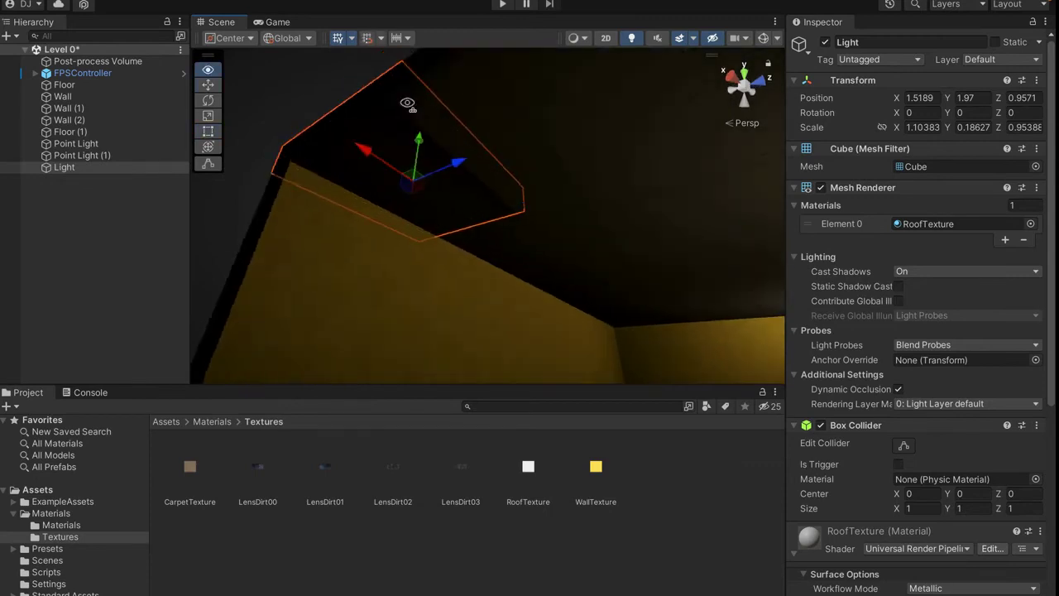
- Move the Light panel along the ceiling and slightly down to about X 1.399, Y 1.862, Z 2.538
key(f)
drag(450, 167, 653, 158)
drag(562, 128, 571, 139)
right_drag(593, 147, 629, 122)
alt+drag(629, 123, 755, 232)
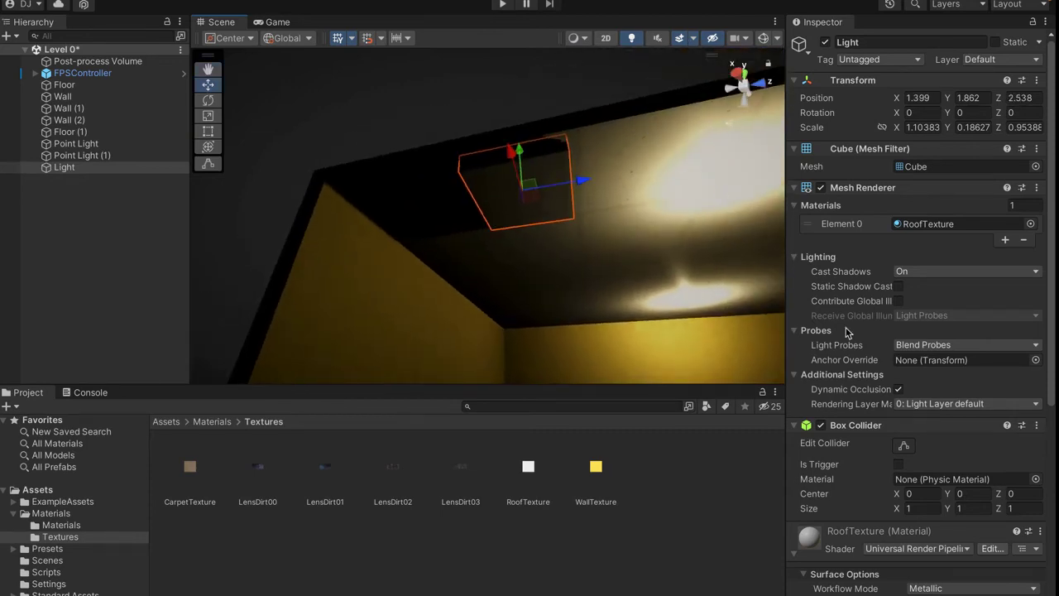
- Create a new material named Light in the Materials subfolder of the project's Materials folder
scroll(857, 464, down, 3)
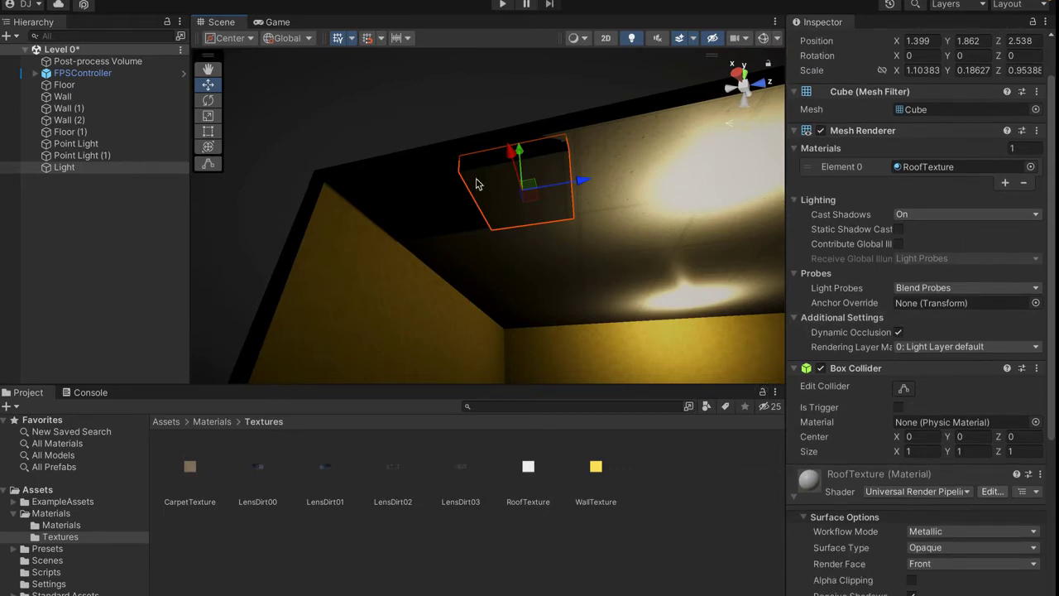
click(212, 422)
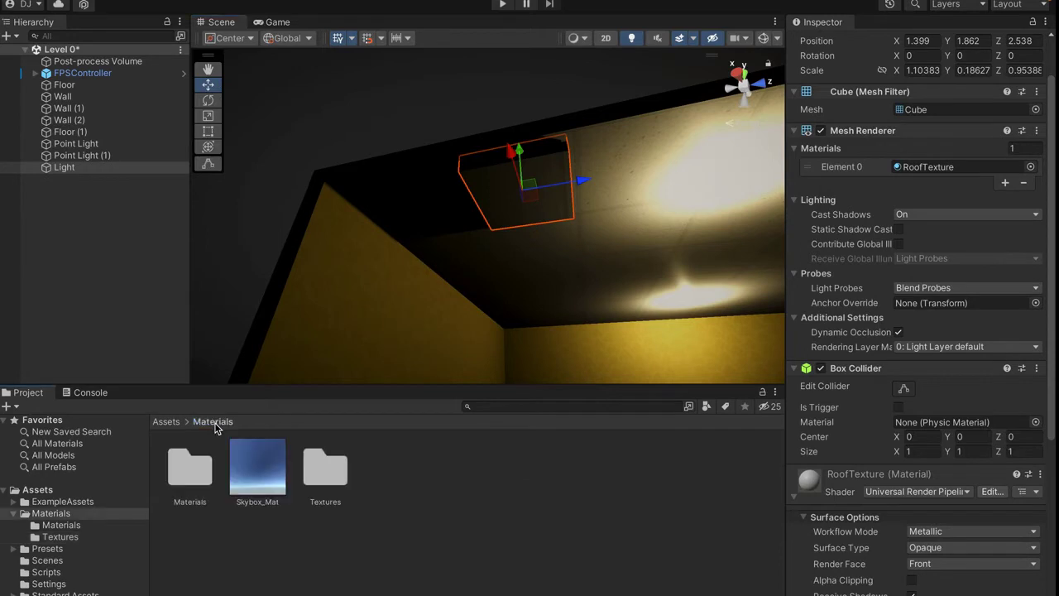
double_click(192, 470)
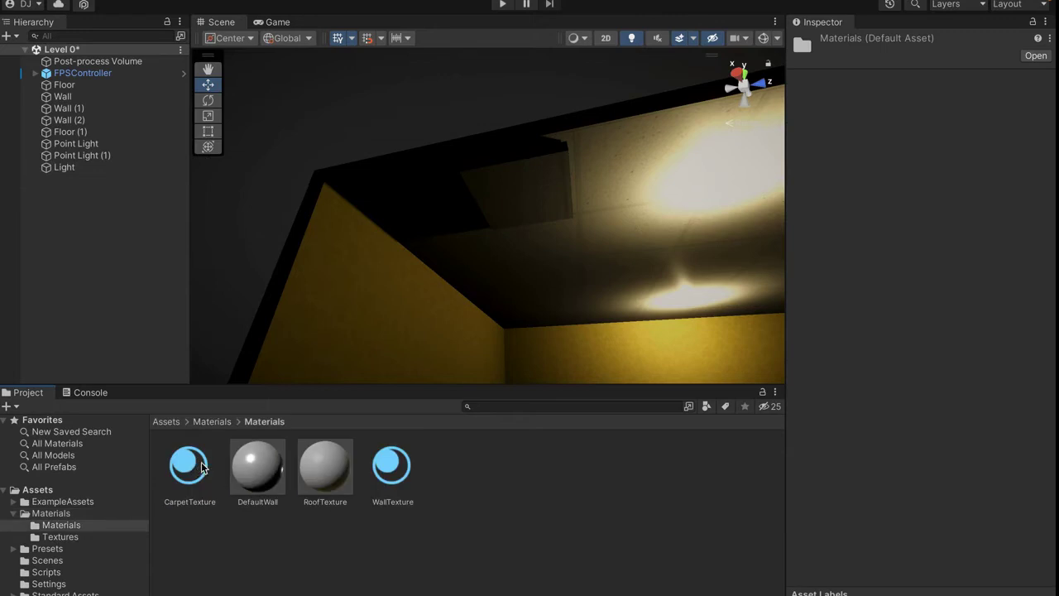
right_drag(421, 333, 487, 371)
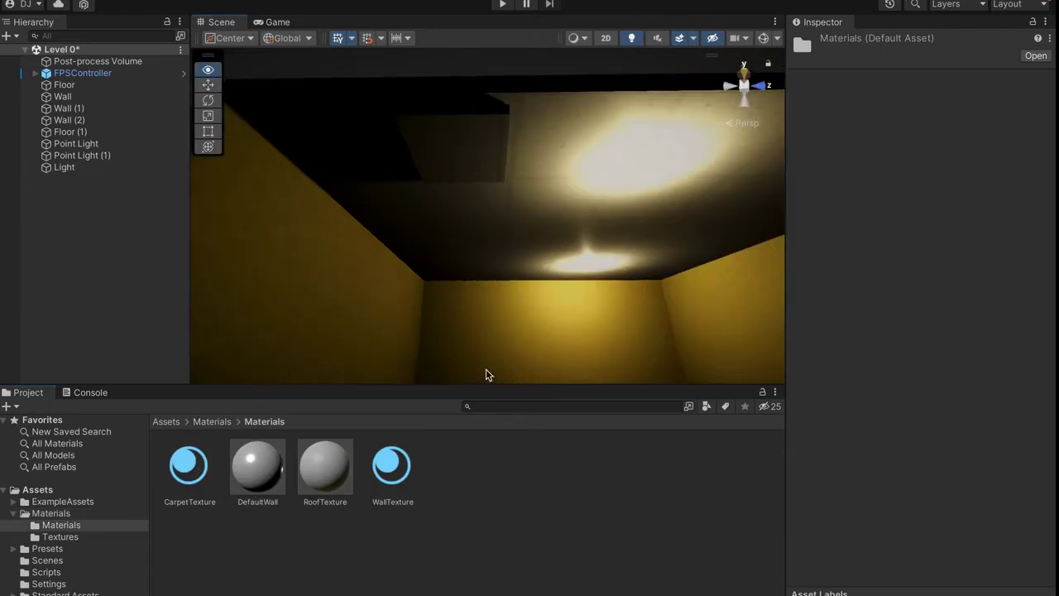
right_drag(389, 303, 377, 352)
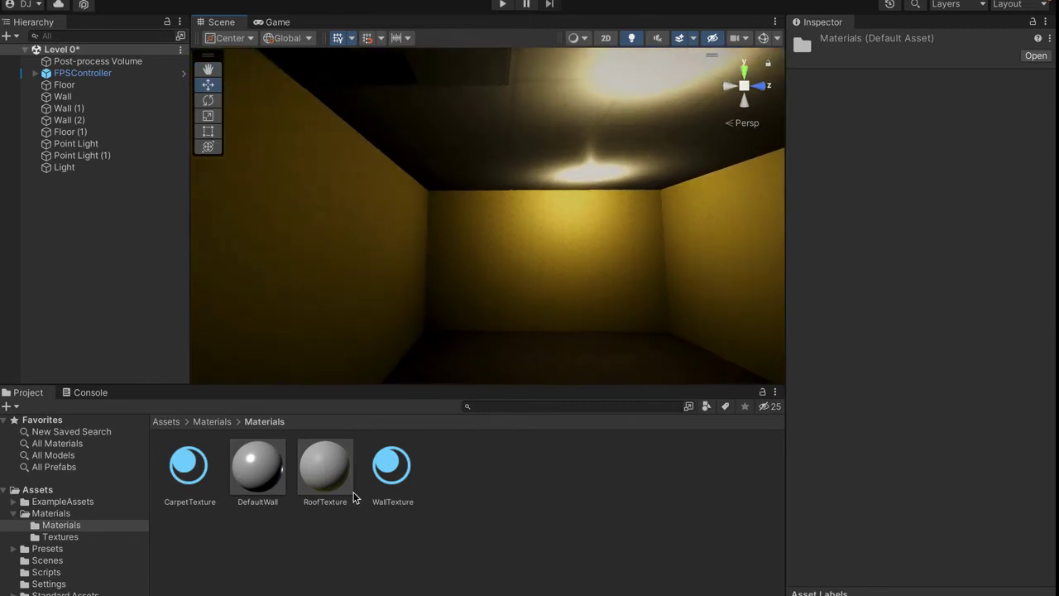
right_drag(443, 321, 402, 256)
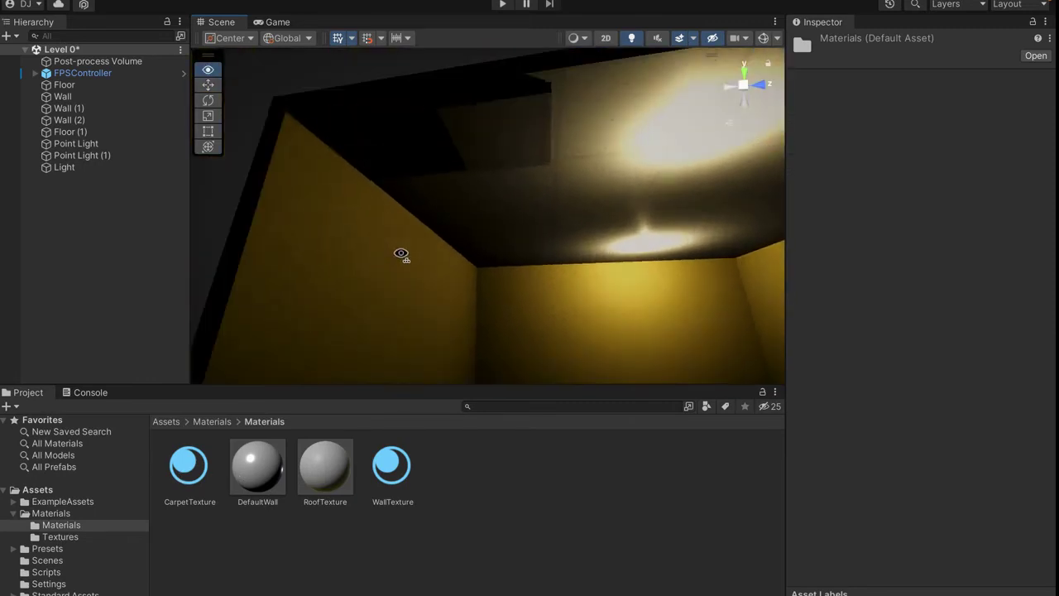
right_click(364, 535)
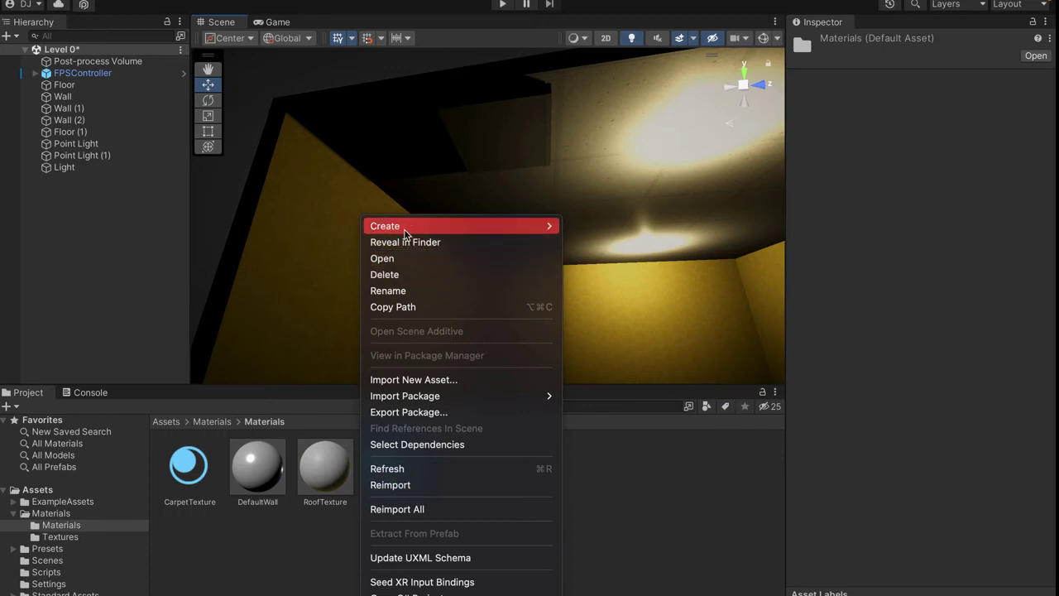
mouse_move(404, 231)
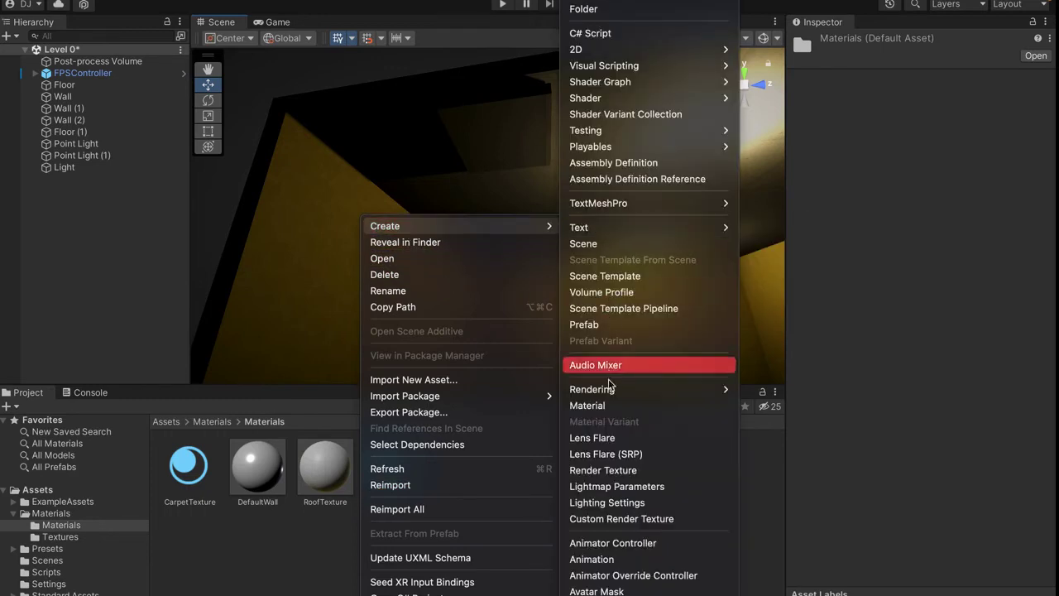
click(600, 406)
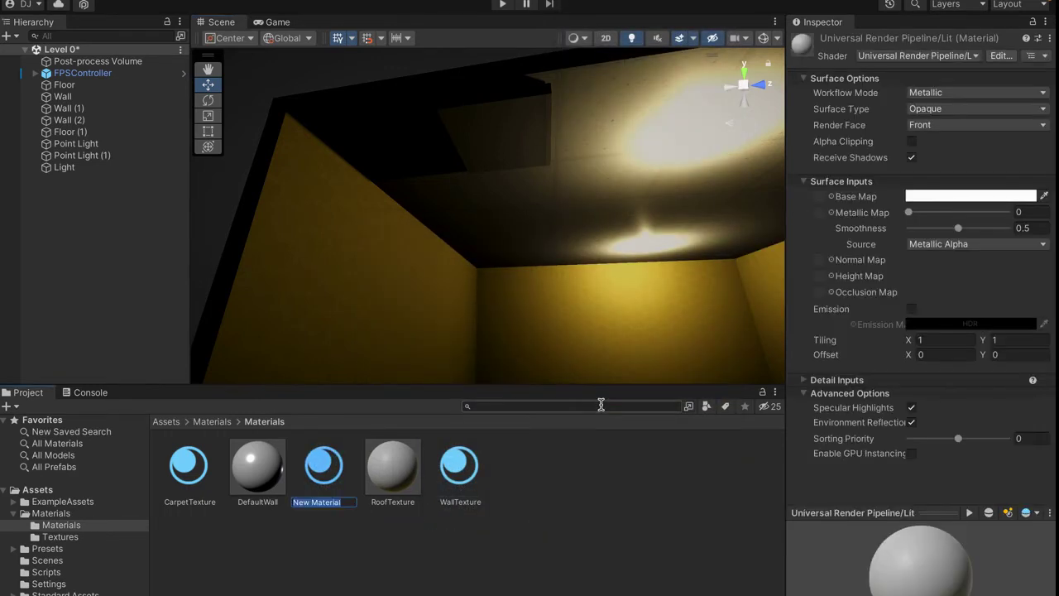
text(Lih)
text(ht)
key(Return)
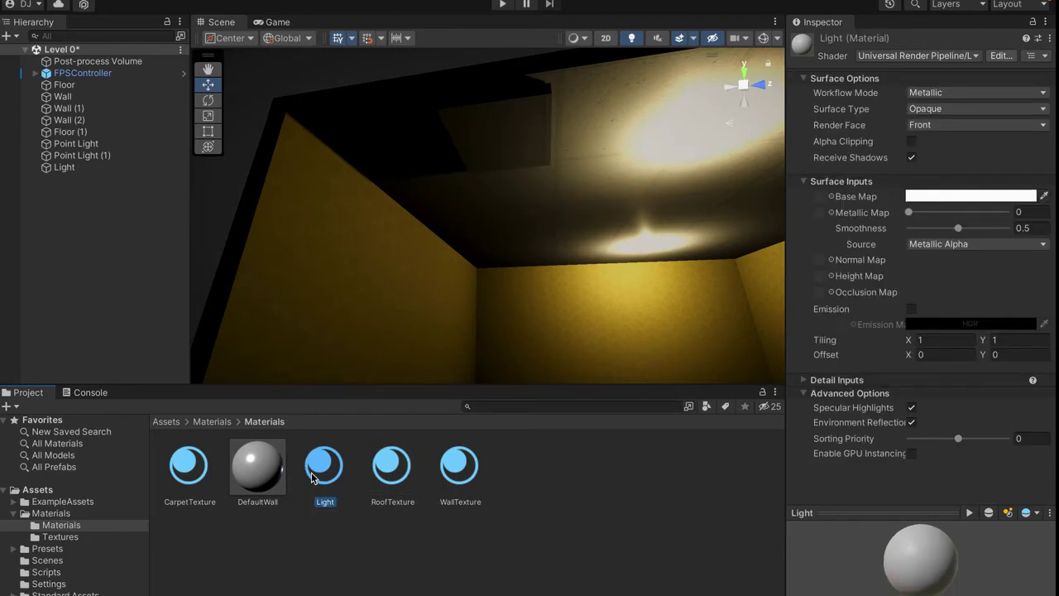
- Apply the Light material to the ceiling light panel and select the panel
drag(380, 368, 513, 137)
right_drag(515, 139, 488, 130)
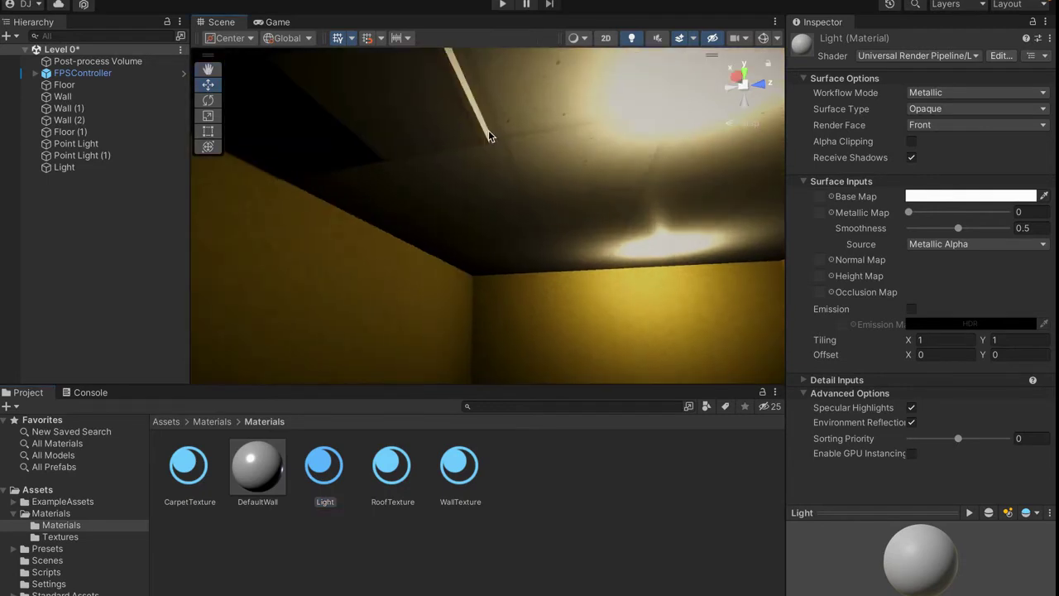
click(473, 135)
click(472, 135)
click(472, 134)
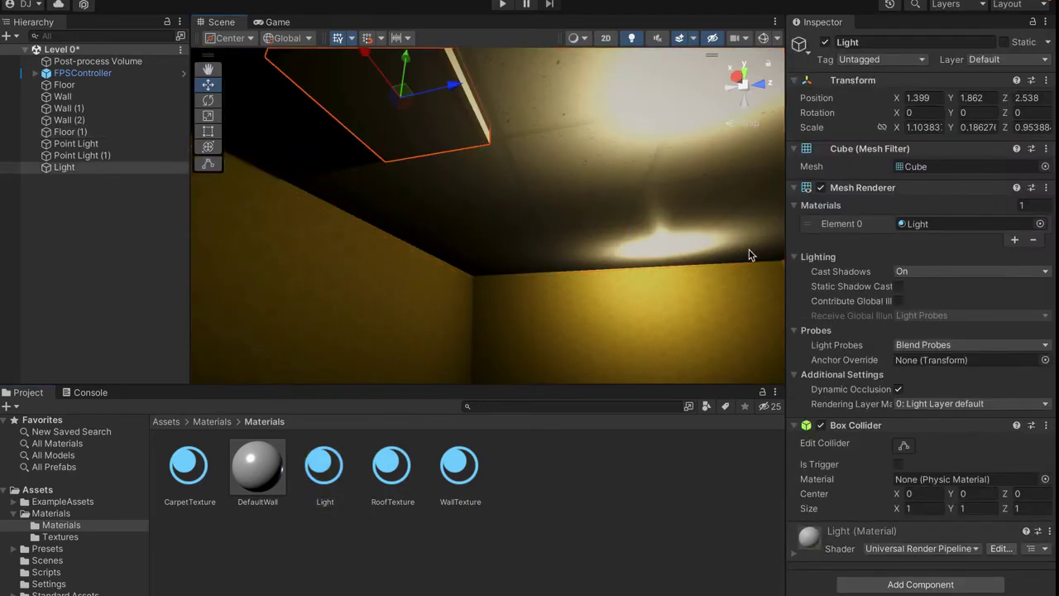
- Enable emission on the panel's Light material with a white HDR color (RGB 255, 255, 255) and intensity 5
click(809, 547)
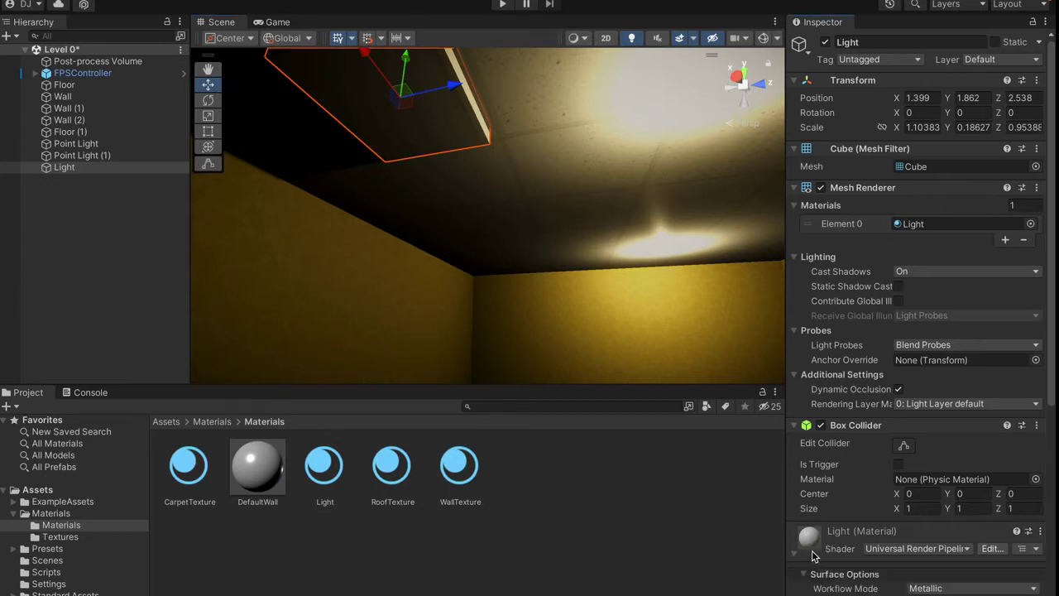
scroll(799, 521, down, 5)
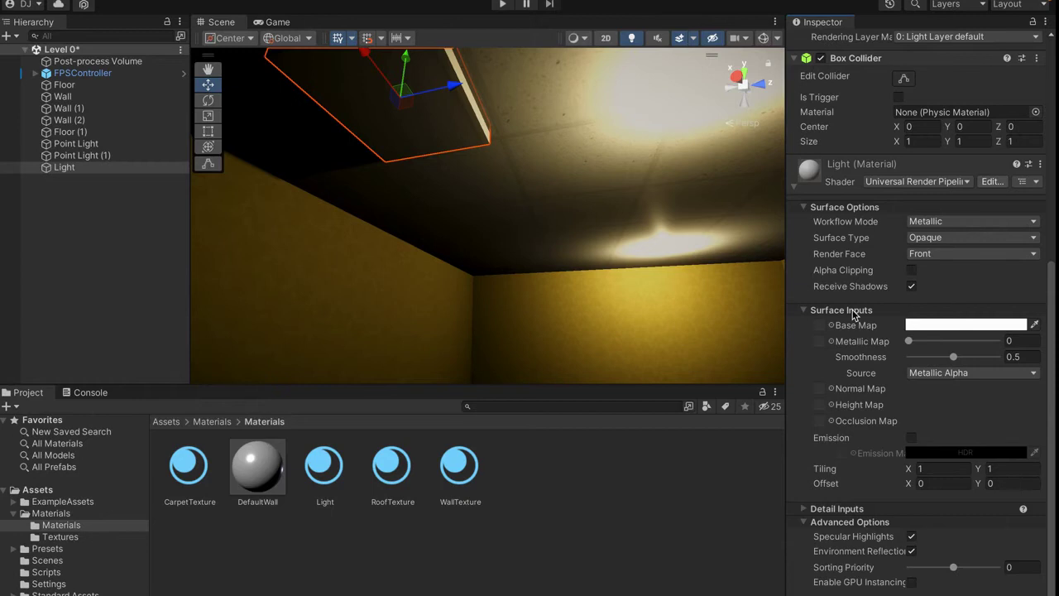
right_drag(666, 271, 428, 297)
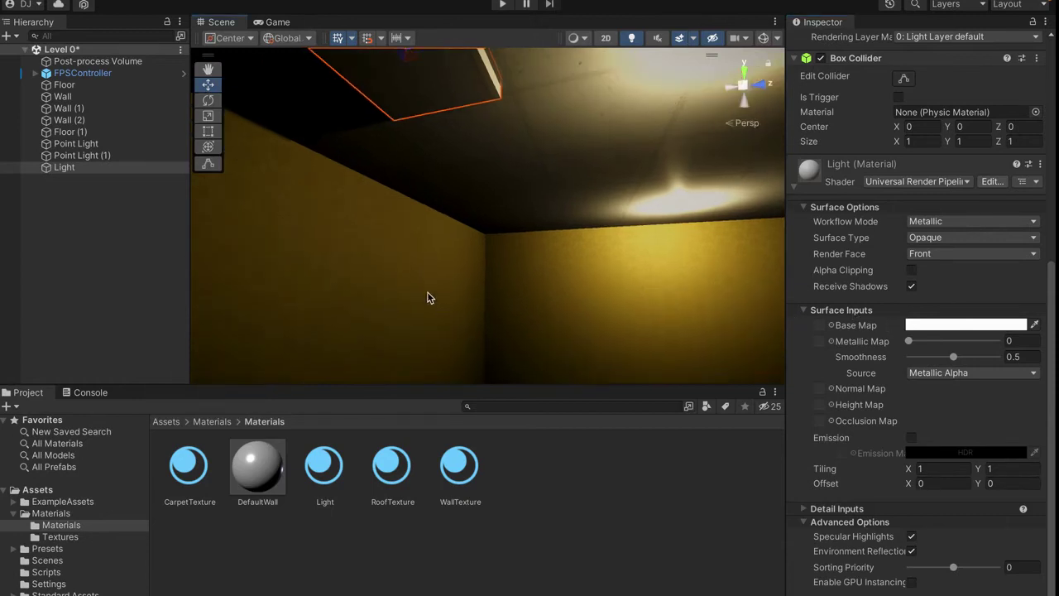
right_drag(614, 144, 530, 124)
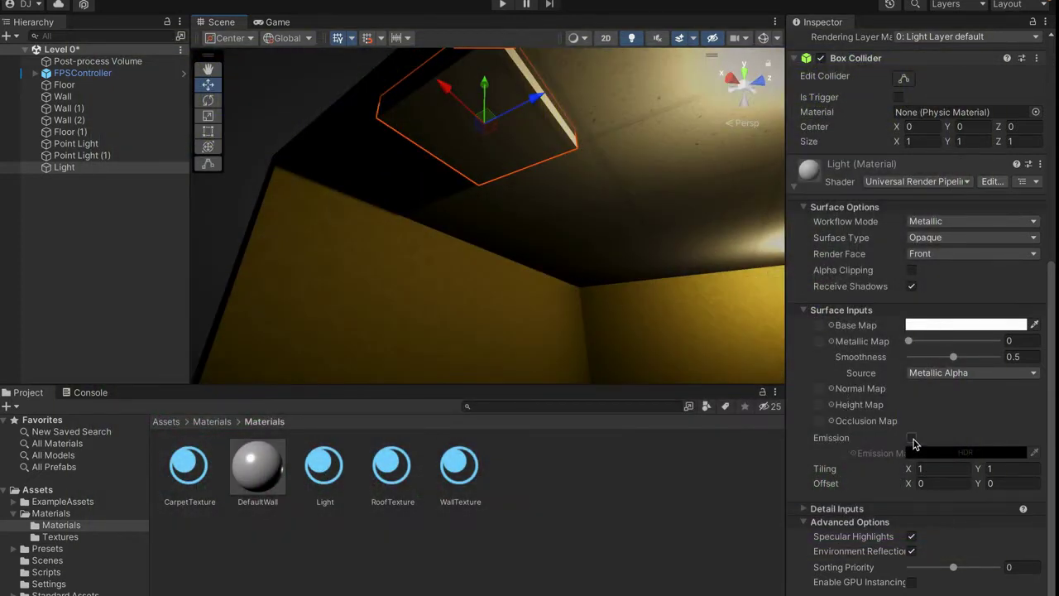
click(912, 438)
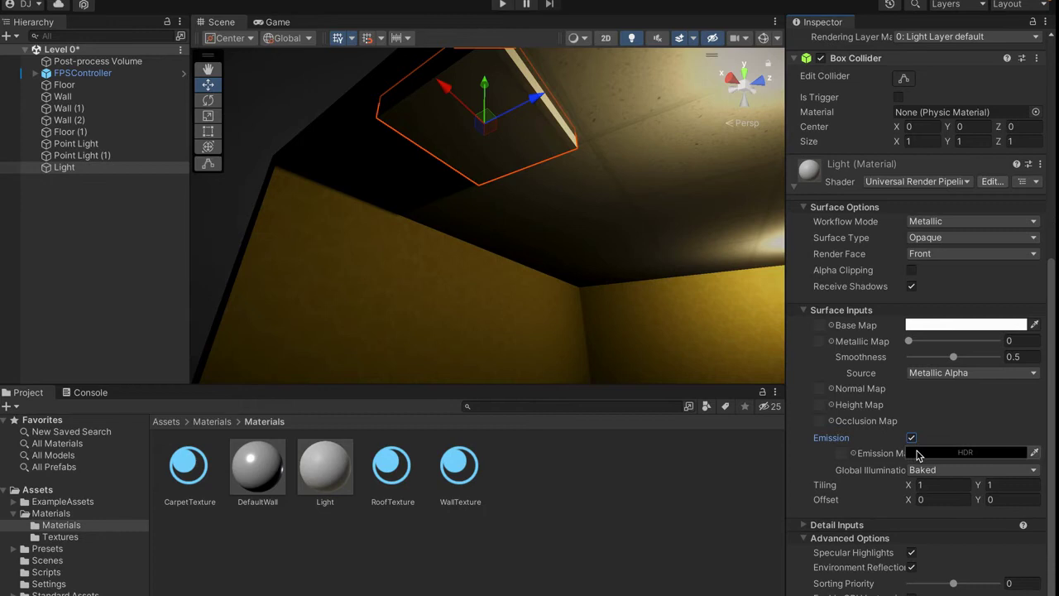
click(919, 453)
drag(932, 392, 879, 321)
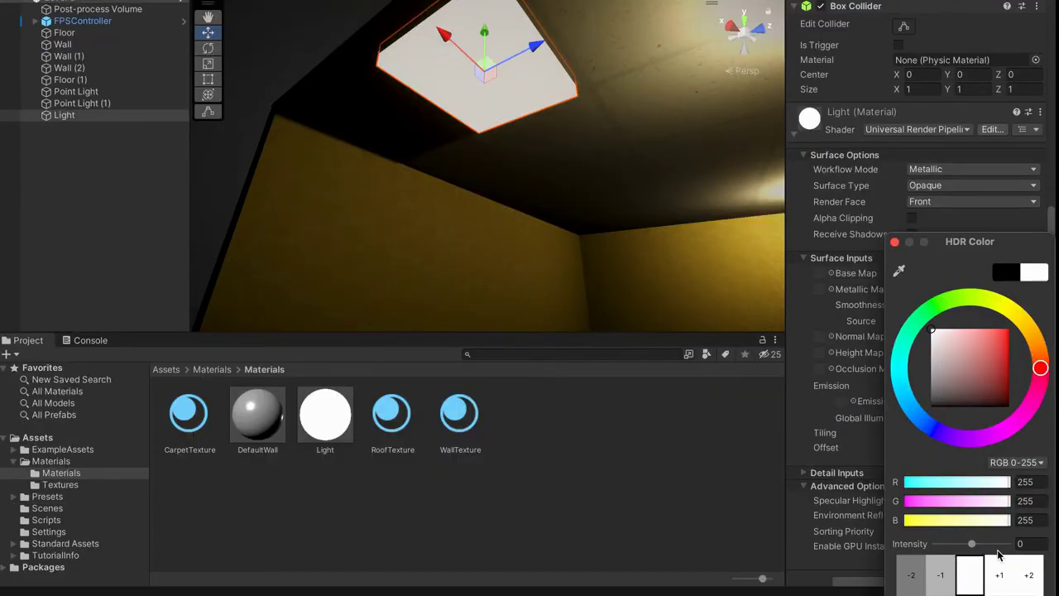
drag(974, 550, 996, 552)
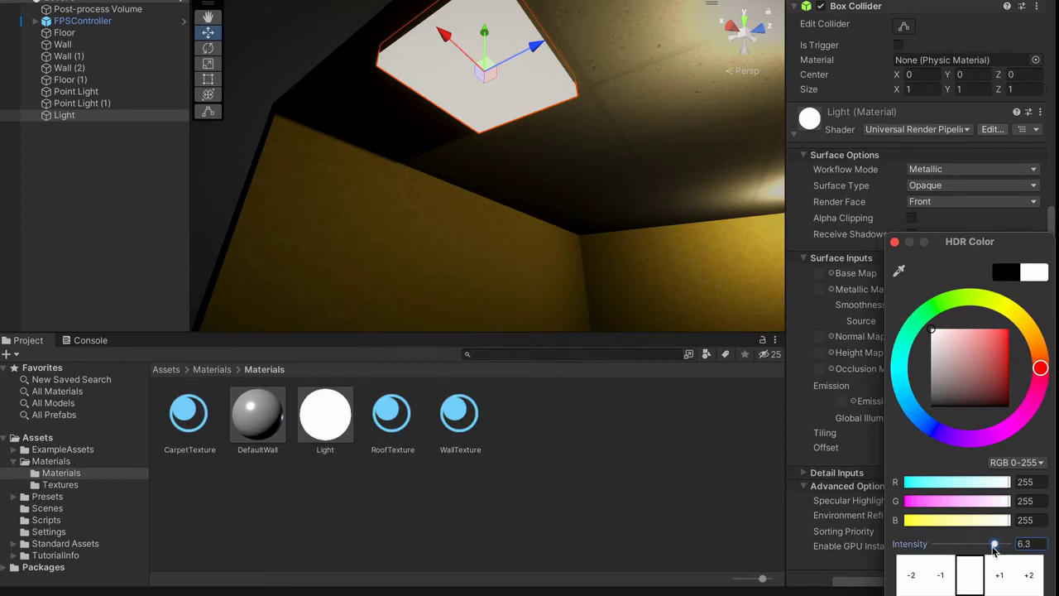
text(5)
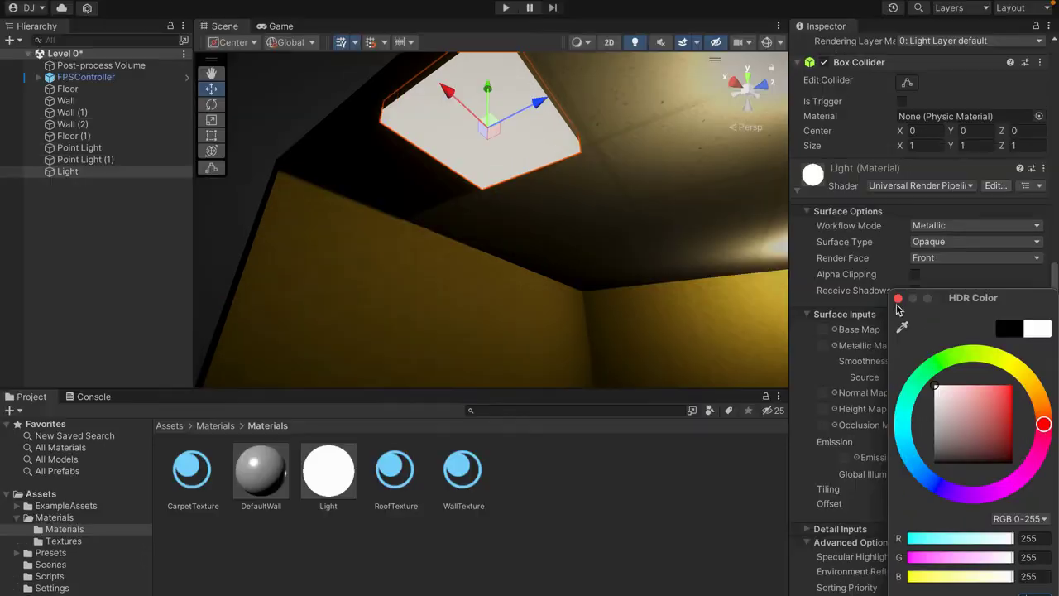
click(894, 242)
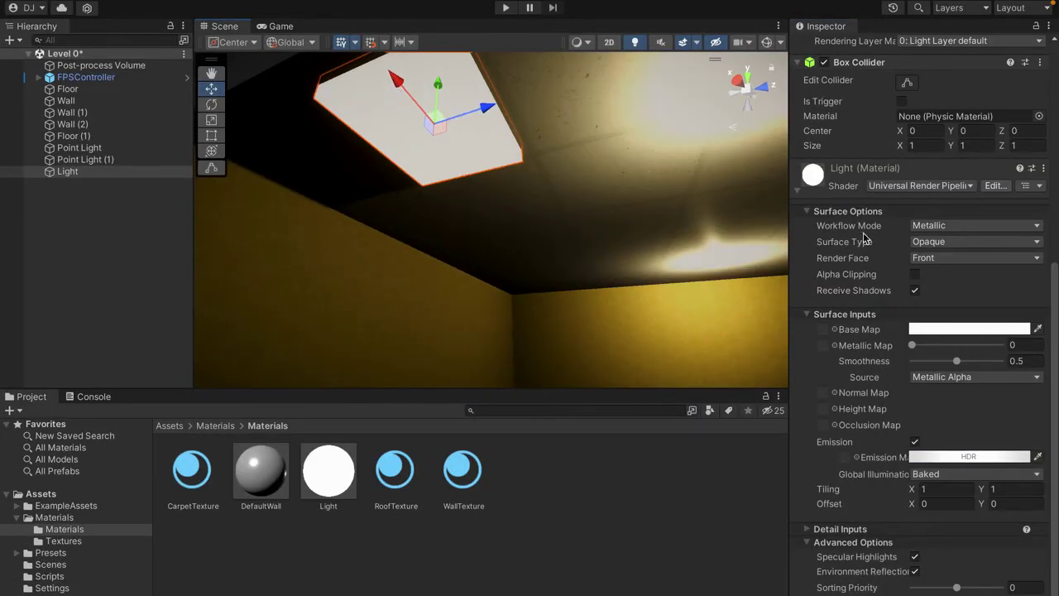
- Set Cast Shadows to Off in the Light panel's Mesh Renderer
scroll(924, 280, up, 10)
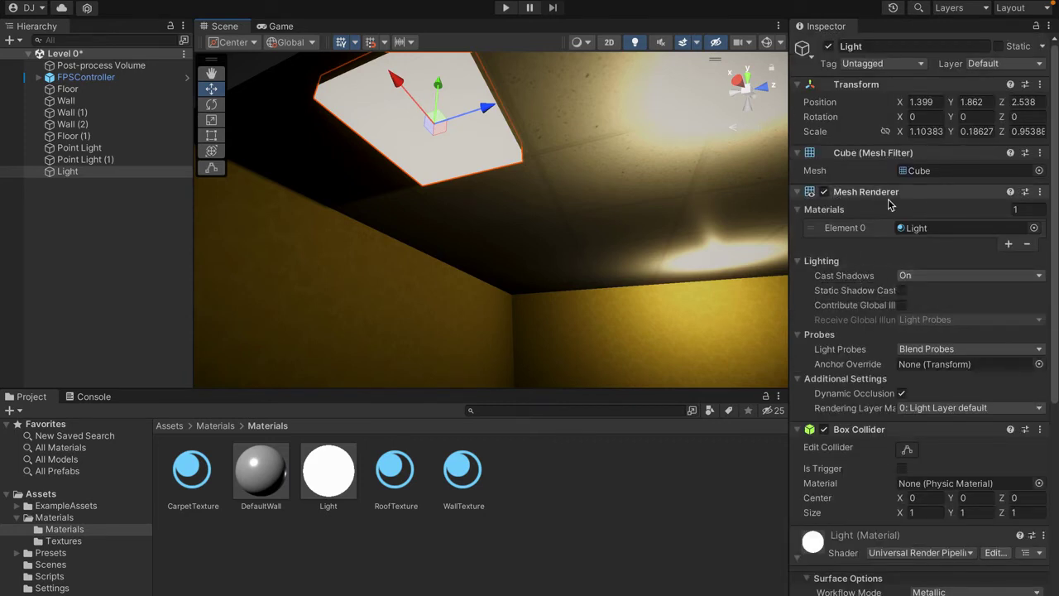
click(909, 276)
click(920, 267)
drag(477, 104, 639, 101)
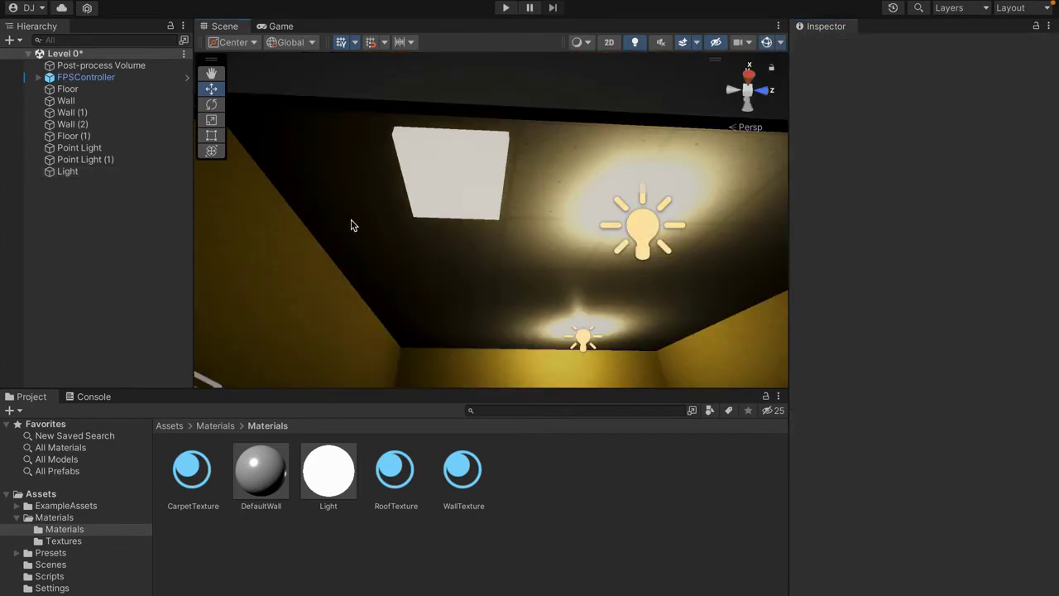
- Move Point Light (1) directly beneath the Light panel, to about X 1.458 and Z 2.525
click(108, 160)
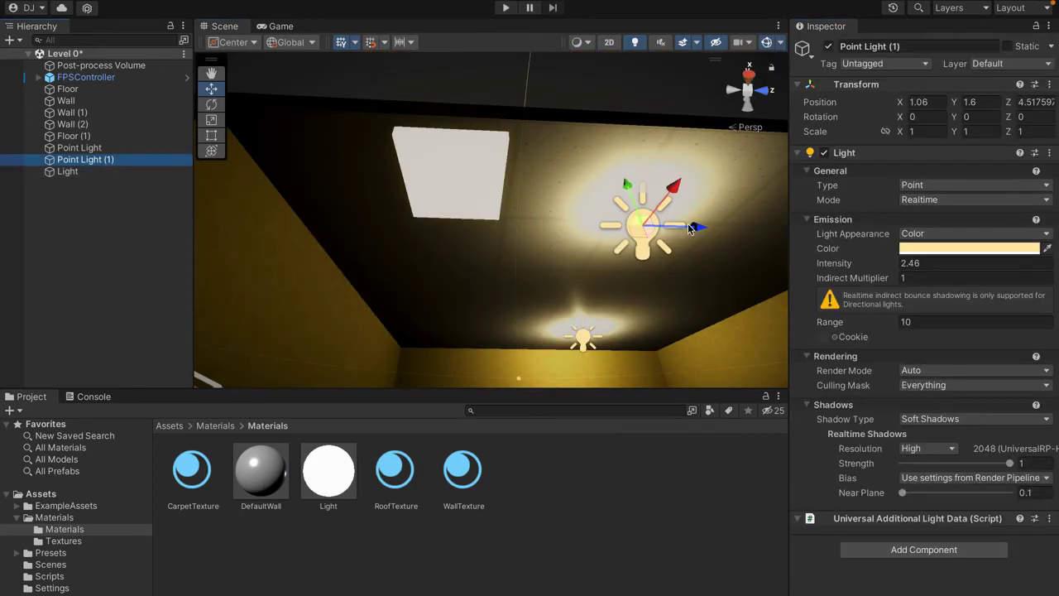
drag(542, 222, 505, 209)
right_drag(366, 207, 236, 217)
drag(338, 215, 290, 216)
right_drag(293, 217, 501, 240)
click(437, 86)
right_drag(455, 86, 468, 89)
click(765, 45)
alt+drag(676, 158, 479, 190)
- Make Point Light (1) a child of the Light panel and move the panel along Z to about 2.342
click(507, 198)
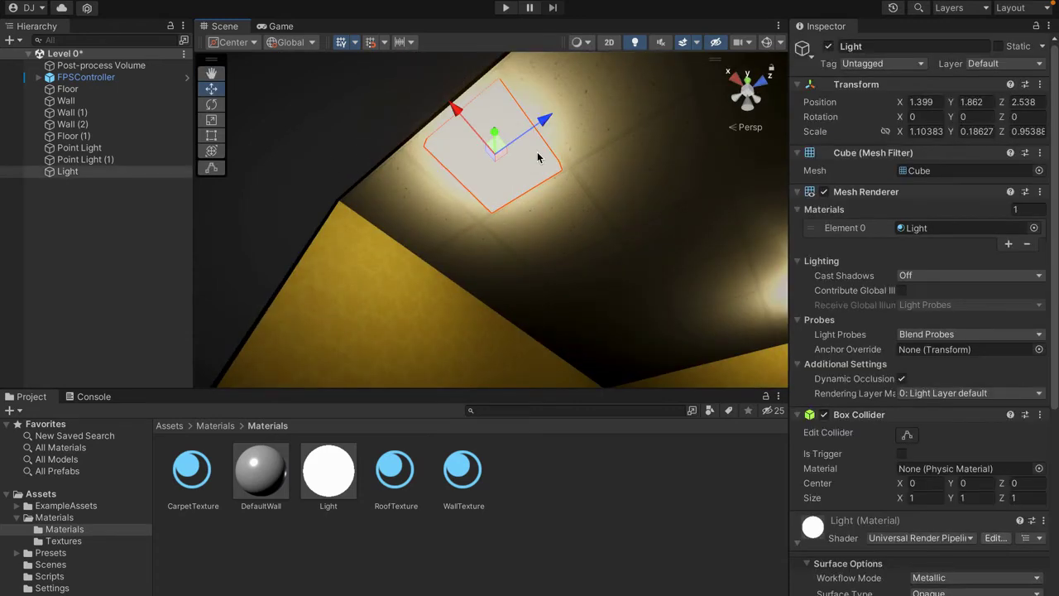
drag(546, 120, 674, 98)
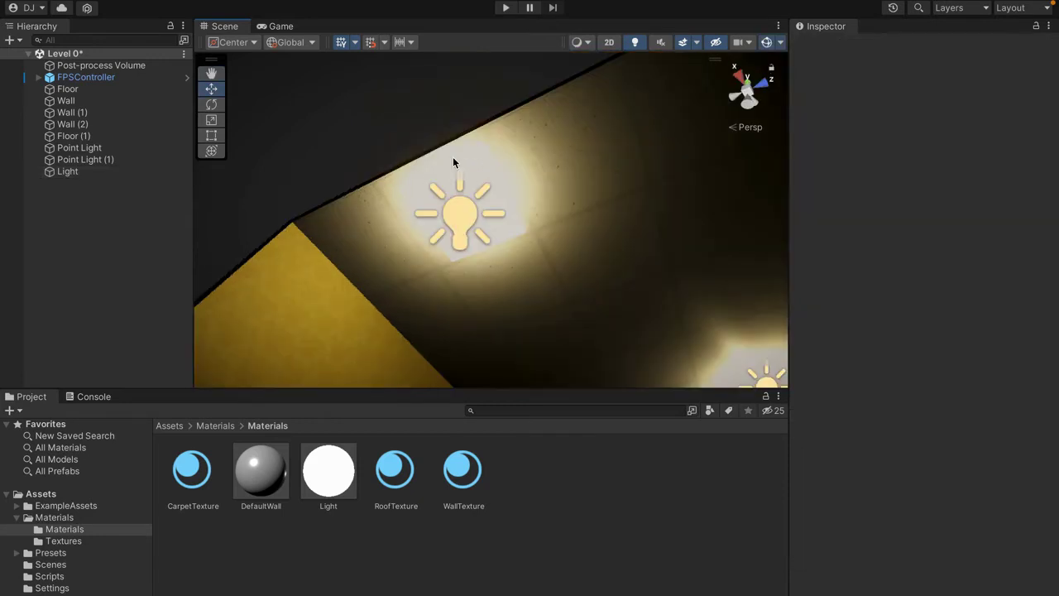
click(456, 214)
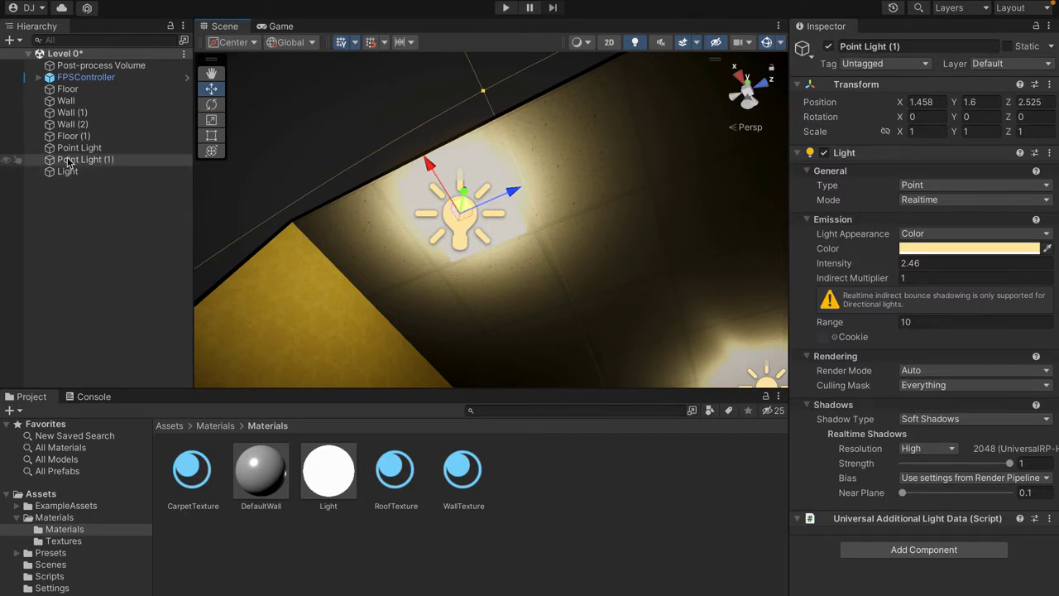
click(95, 160)
drag(129, 161, 73, 170)
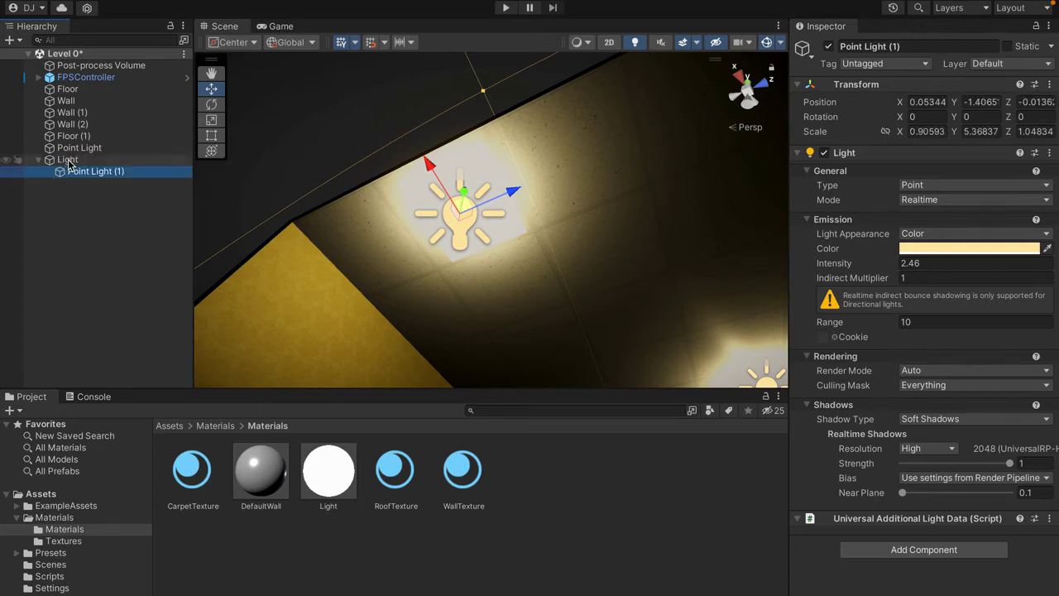
click(87, 163)
drag(508, 192, 484, 189)
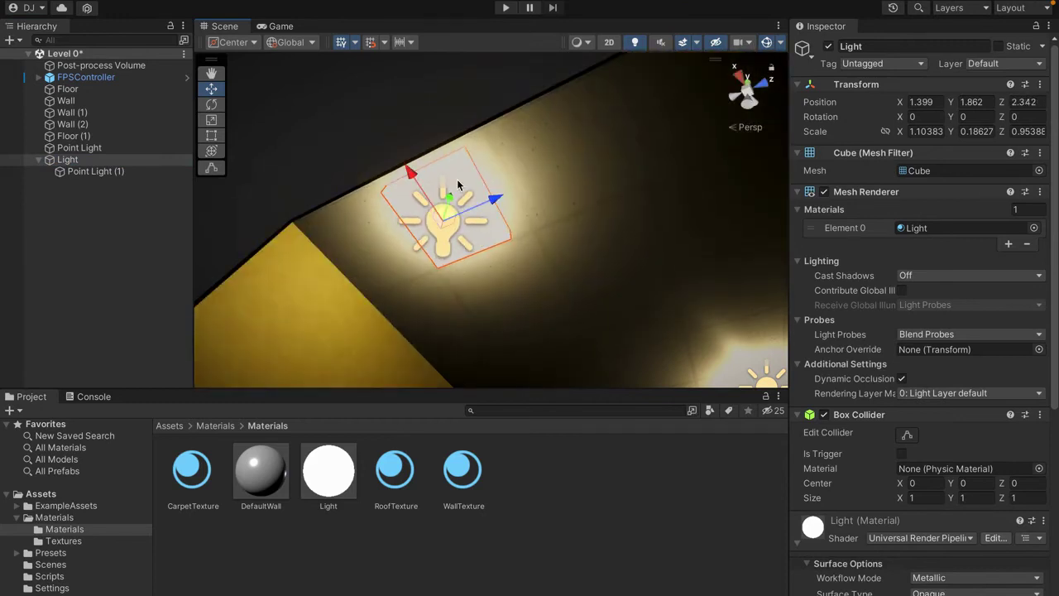
- Rename the child Point Light (1) as Light Emmision
click(96, 171)
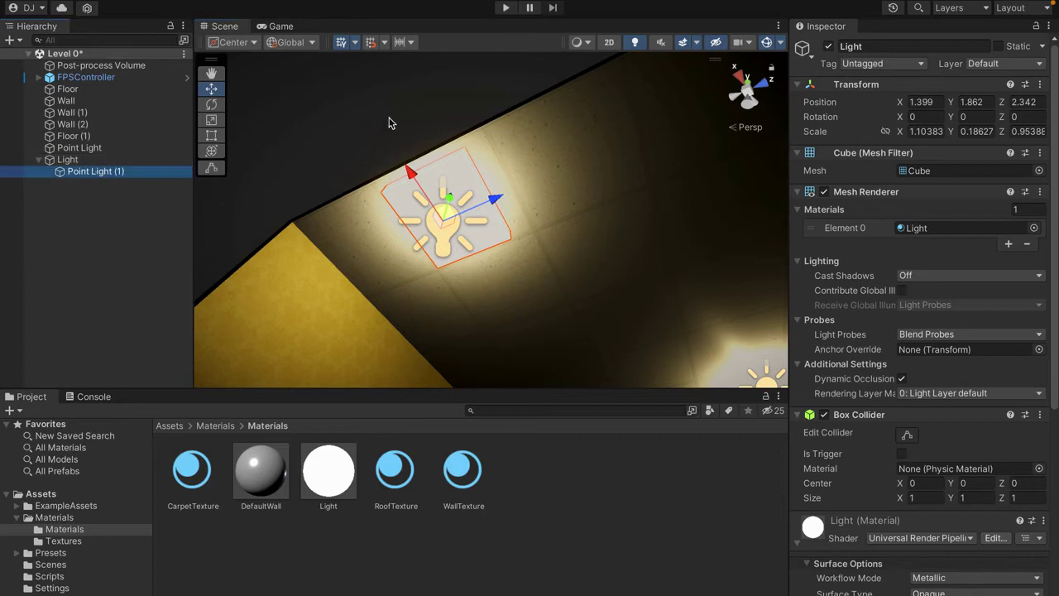
click(894, 46)
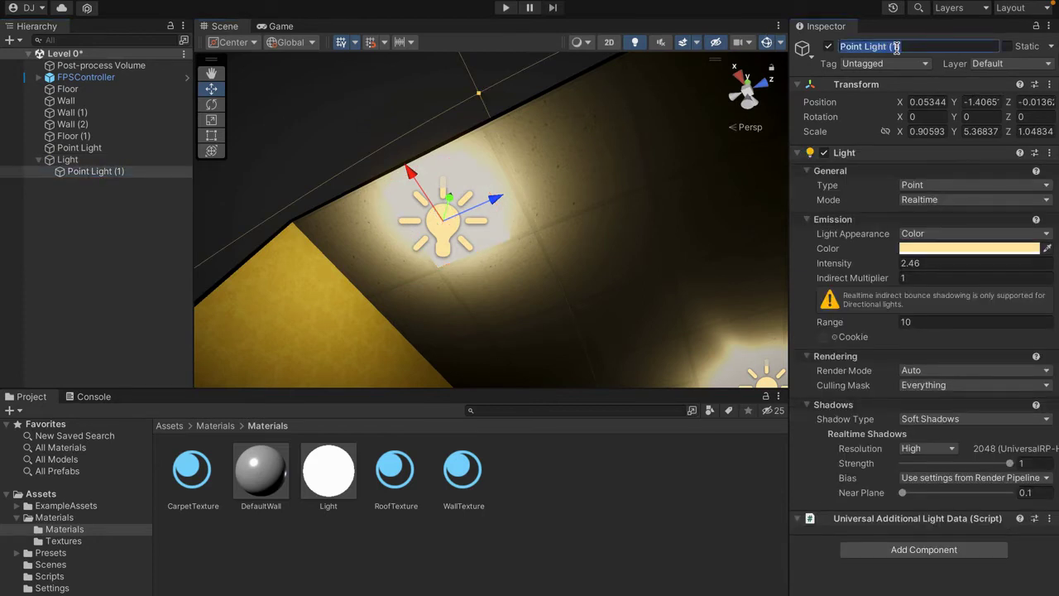
text(Light Emmision)
key(Return)
- Enlarge the Light panel with the Rect tool to a scale of about 1.26 on X and 1.25 on Z
right_drag(404, 144, 423, 132)
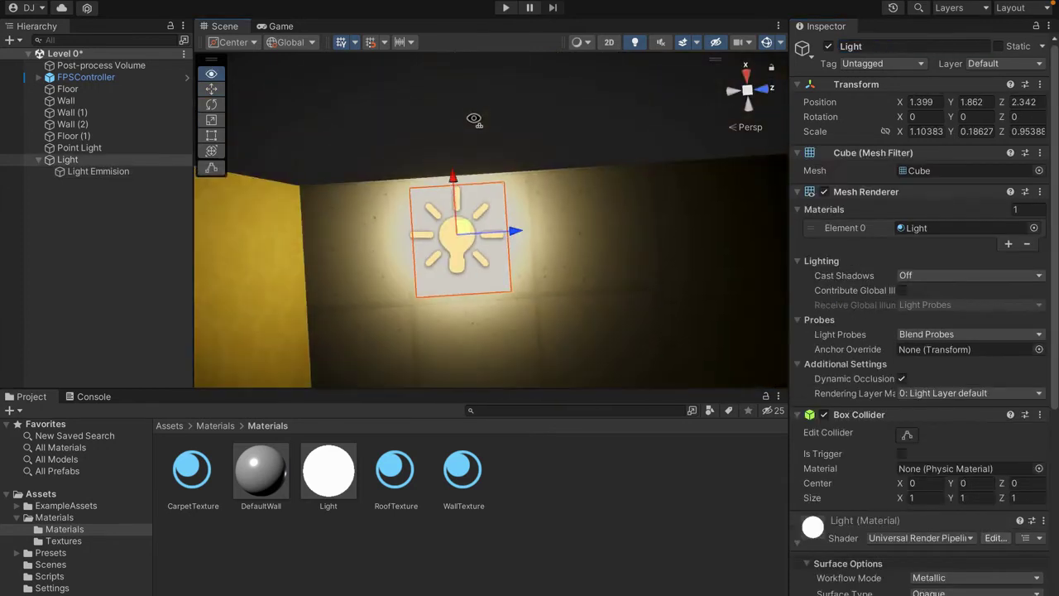
right_drag(472, 118, 474, 122)
alt+drag(473, 122, 473, 125)
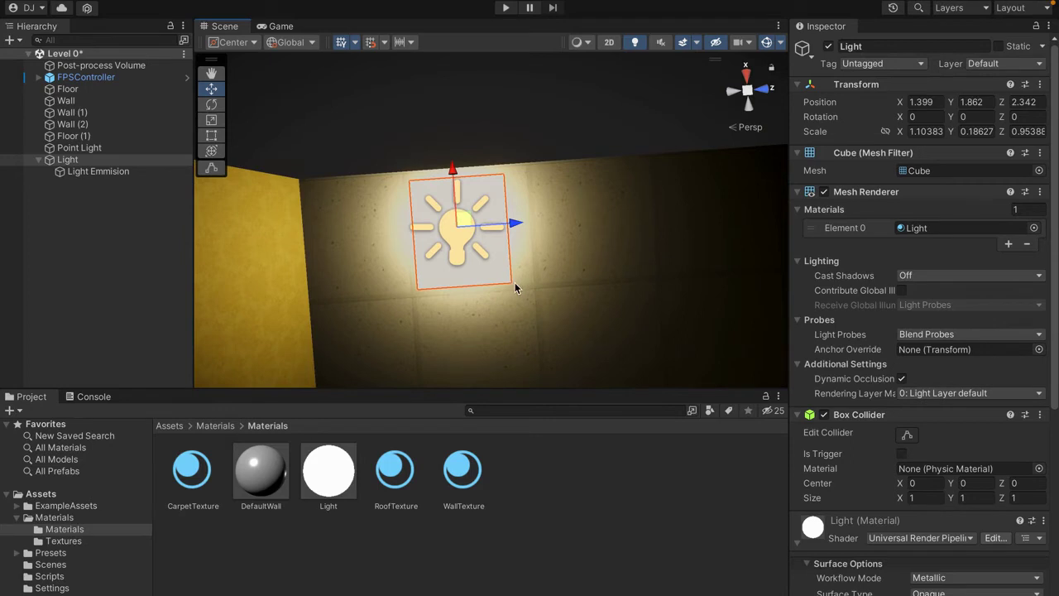
click(211, 136)
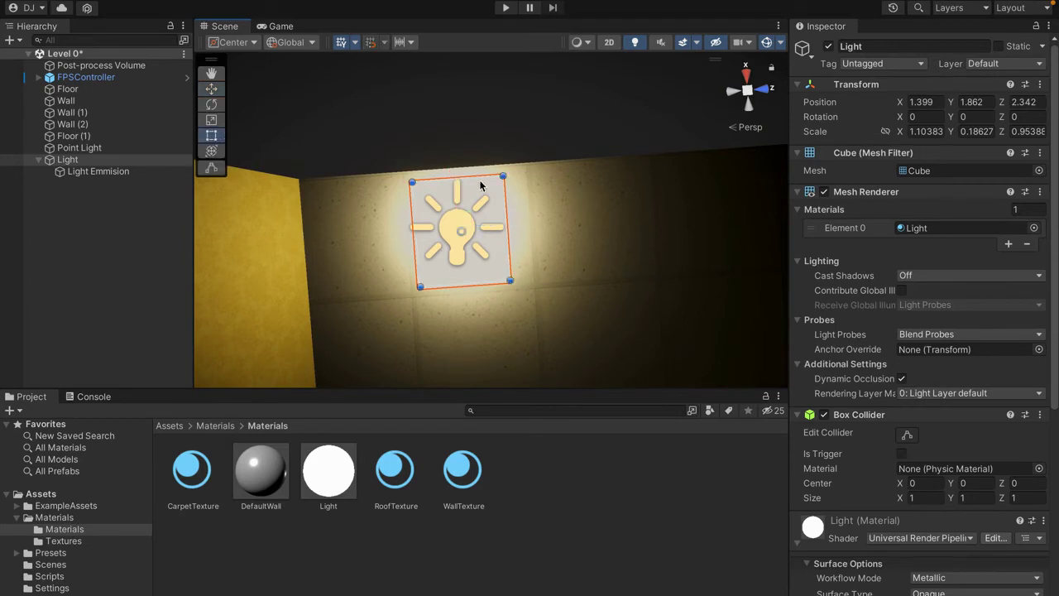
drag(505, 174, 528, 168)
drag(535, 280, 536, 285)
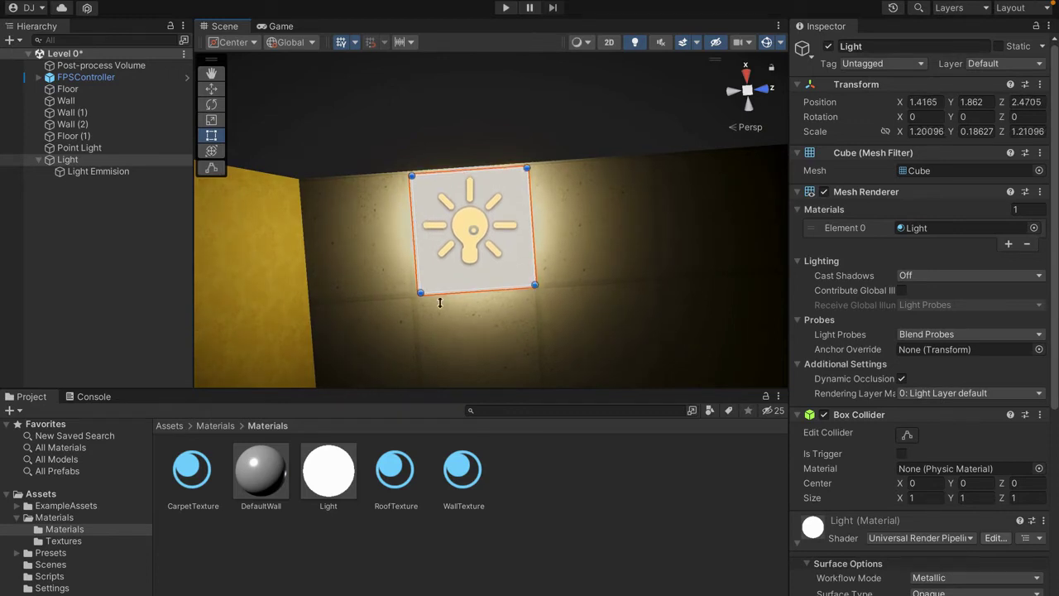
drag(421, 294, 417, 295)
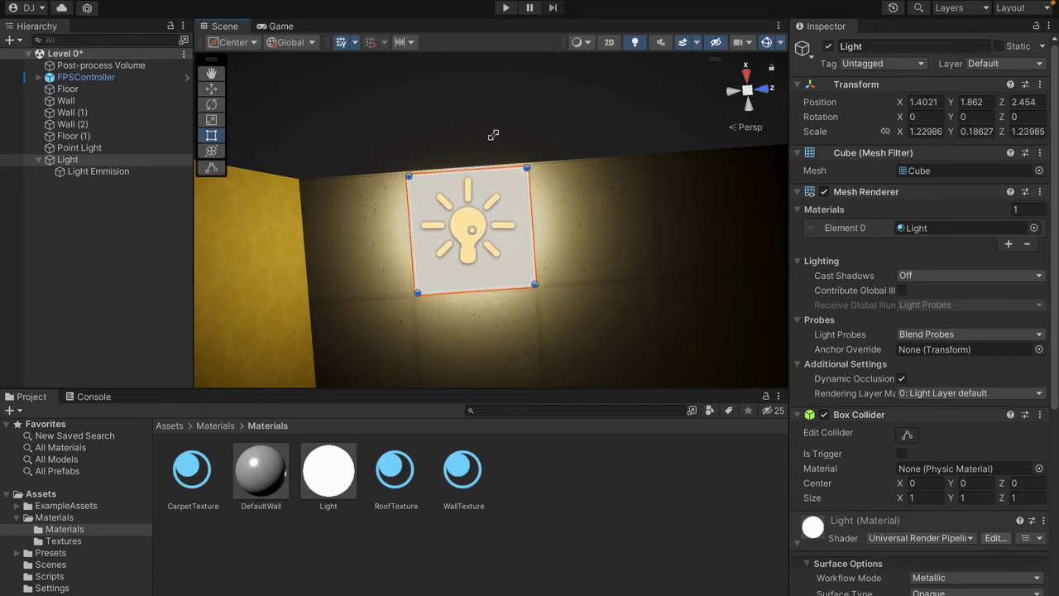
click(509, 91)
- Hide the scene gizmos and examine the ceiling light panel and room lighting from several angles
click(766, 44)
right_drag(638, 189, 627, 395)
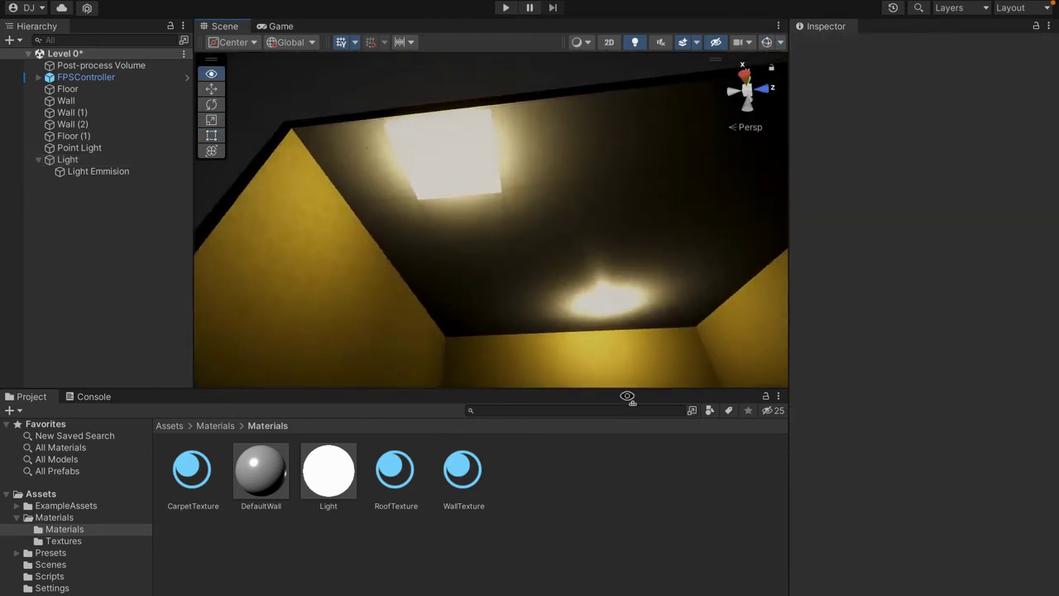
click(461, 159)
right_drag(431, 158, 399, 139)
key(w)
alt+drag(398, 138, 448, 112)
right_drag(482, 117, 327, 192)
key(s)
click(499, 127)
key(d)
alt+drag(327, 192, 323, 157)
- Delete the remaining standalone Point Light from the scene
click(124, 148)
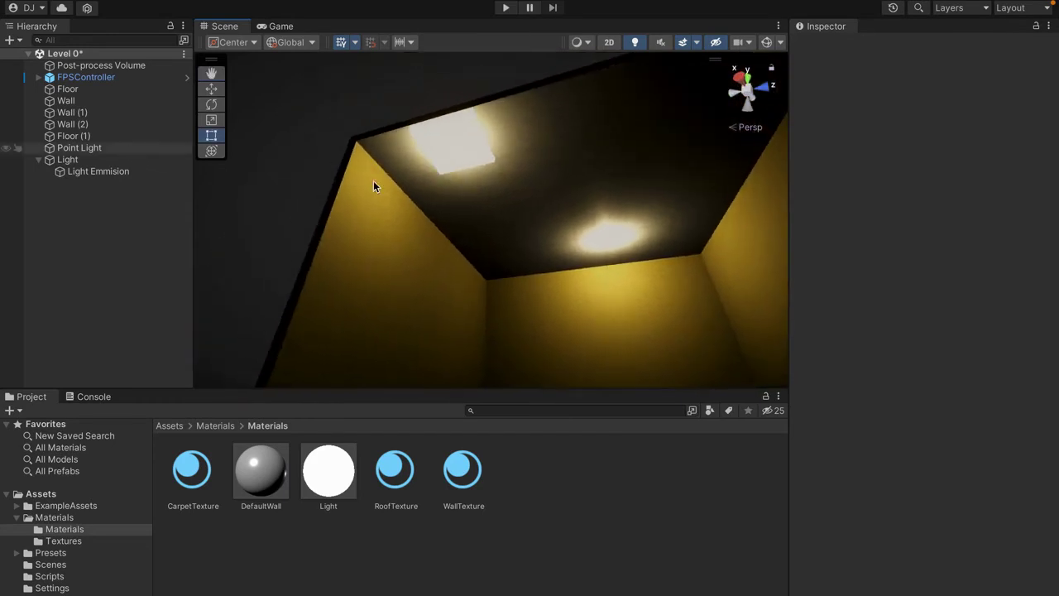
key(f)
click(91, 149)
key(Delete)
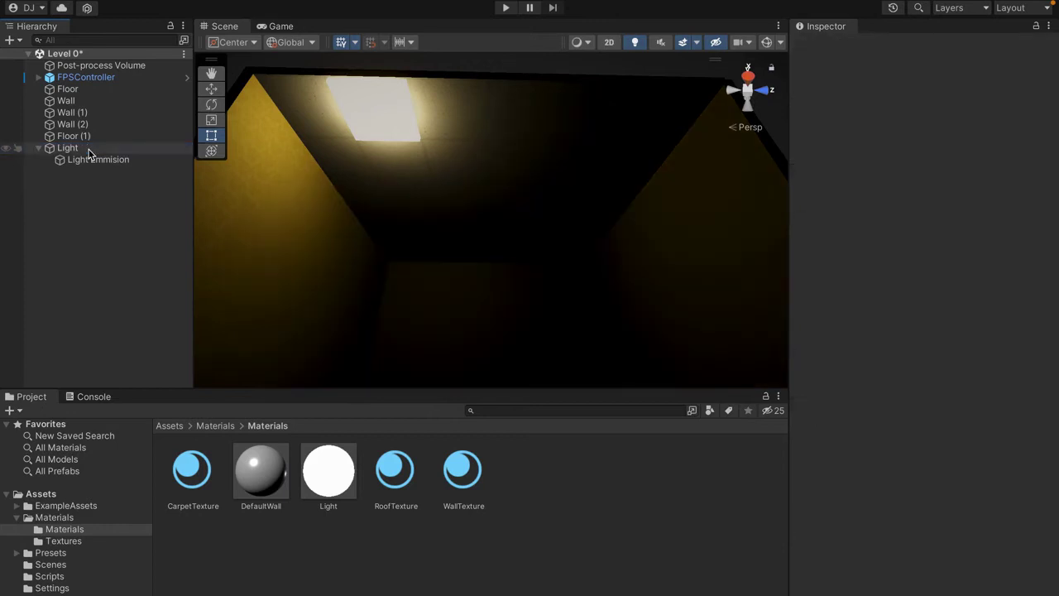
- Duplicate the Light panel with its child light and move the copy along X to about -1.23
click(90, 149)
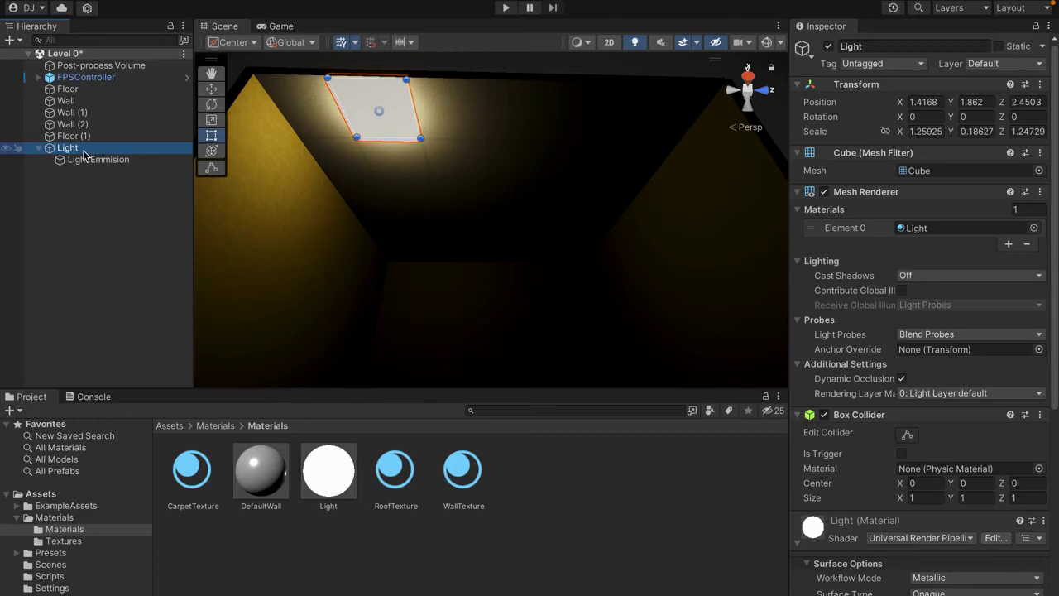
key(ctrl+d)
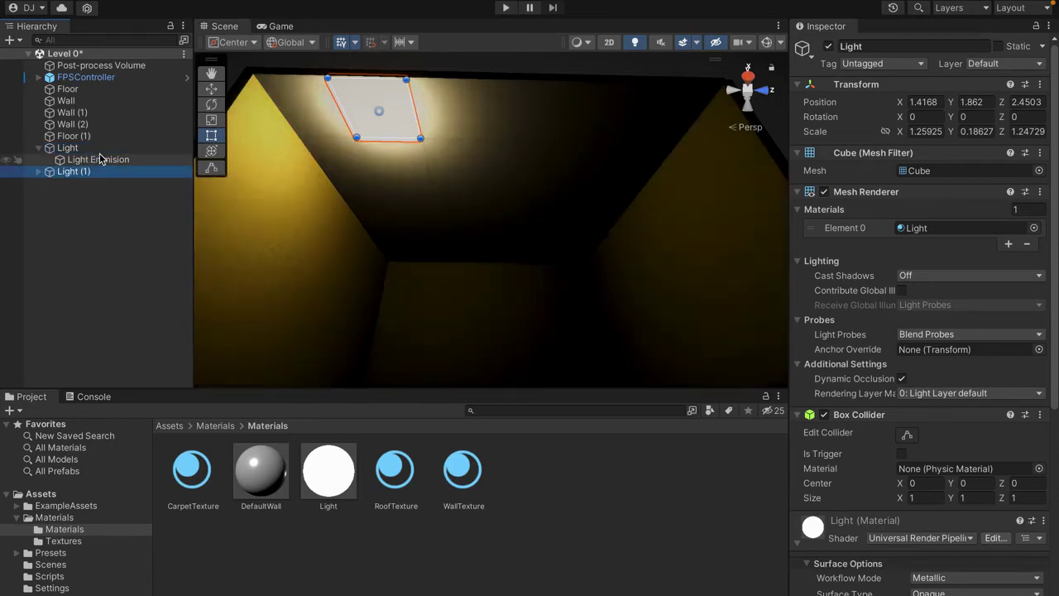
key(w)
drag(347, 71, 386, 174)
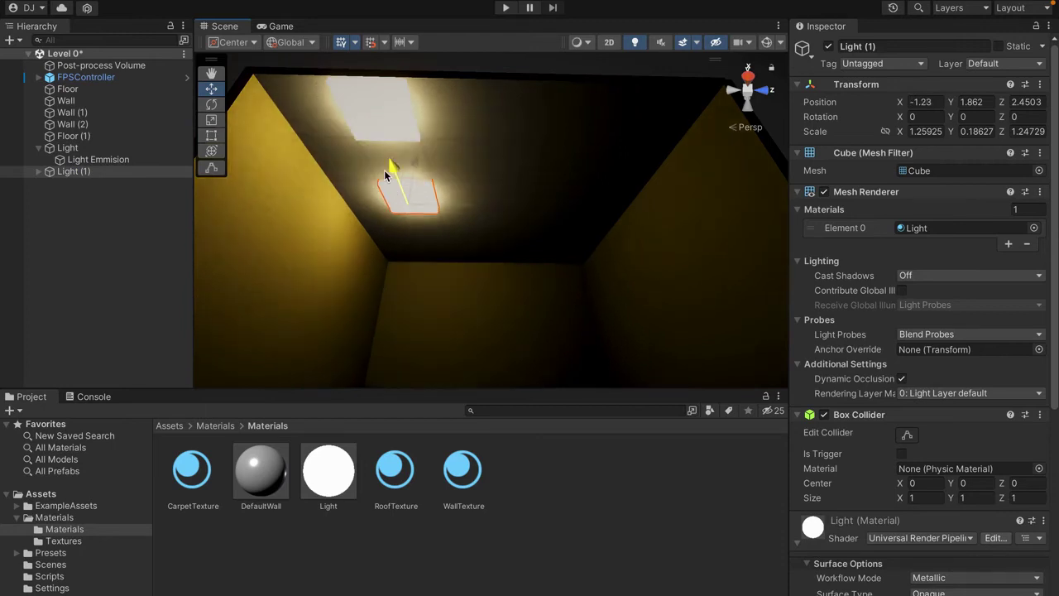
- Shift the duplicated Light panel along Z toward the middle of the ceiling and fine-tune its placement against the ceiling tiles
drag(466, 210, 567, 213)
drag(517, 170, 518, 203)
key(w)
right_drag(552, 243, 520, 160)
drag(434, 162, 411, 137)
mouse_move(488, 155)
mouse_down()
mouse_move(501, 142)
mouse_move(495, 148)
mouse_up()
drag(415, 132, 418, 137)
right_drag(418, 137, 605, 411)
right_drag(588, 371, 533, 340)
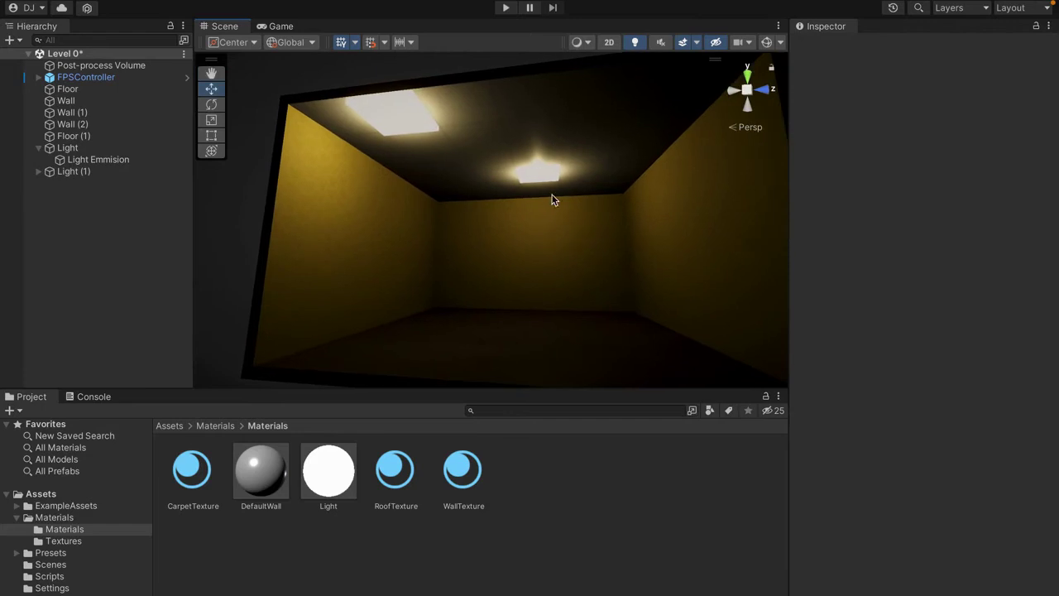
right_drag(524, 188, 481, 209)
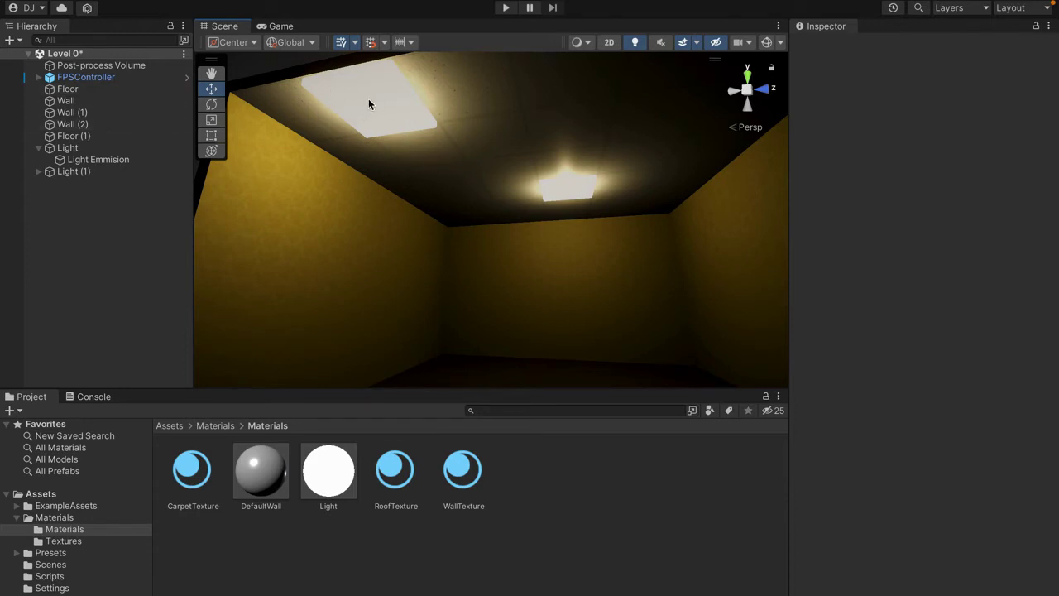
- Open the Textures folder and preview the LensDirt textures one after another
click(214, 426)
click(339, 473)
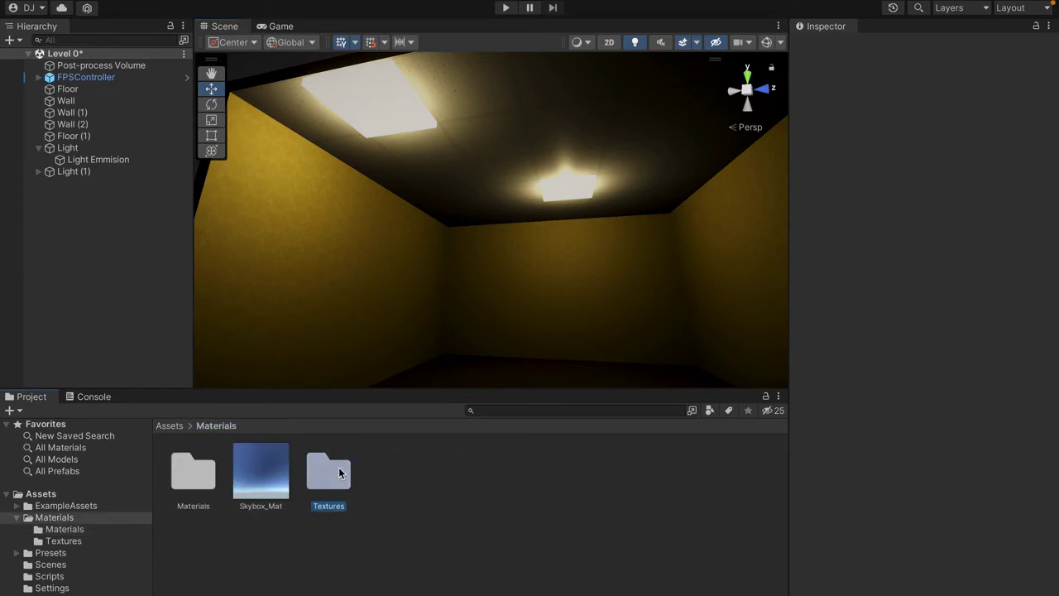
double_click(335, 460)
click(263, 468)
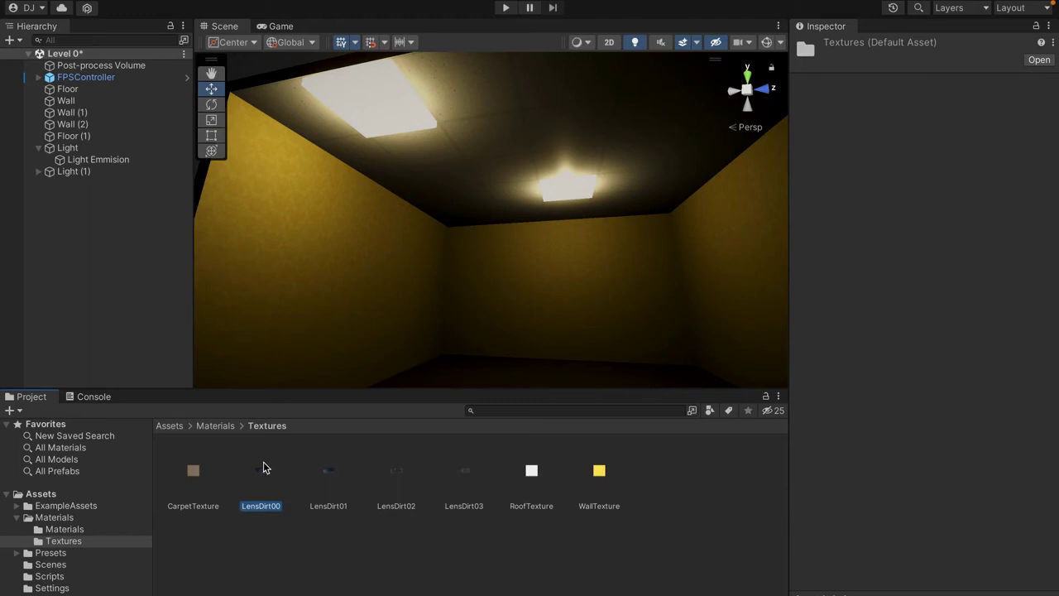
key(Right)
key(Right)
key(Right)
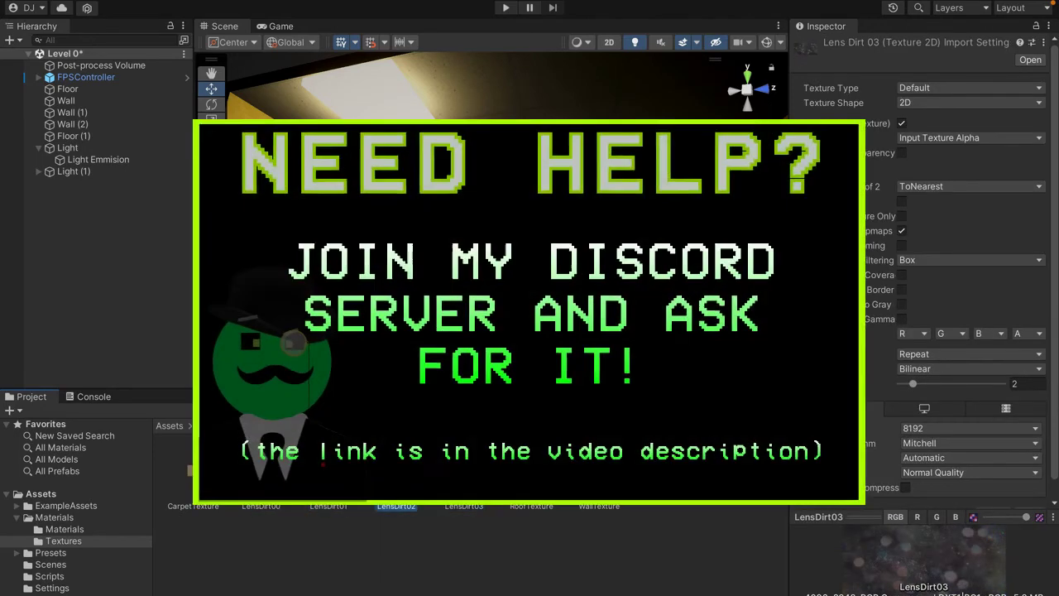
click(396, 472)
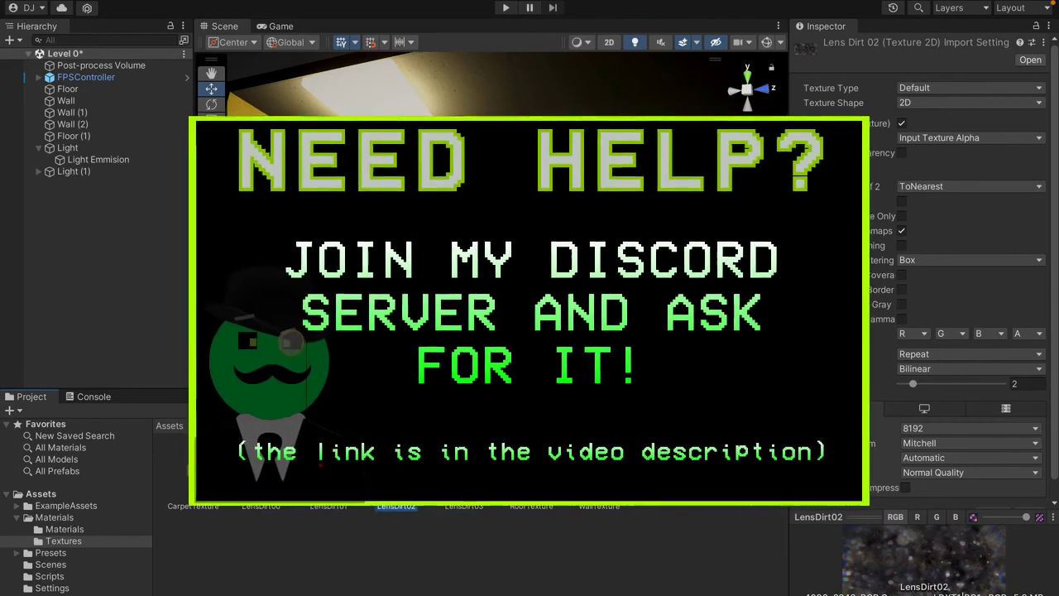
click(331, 471)
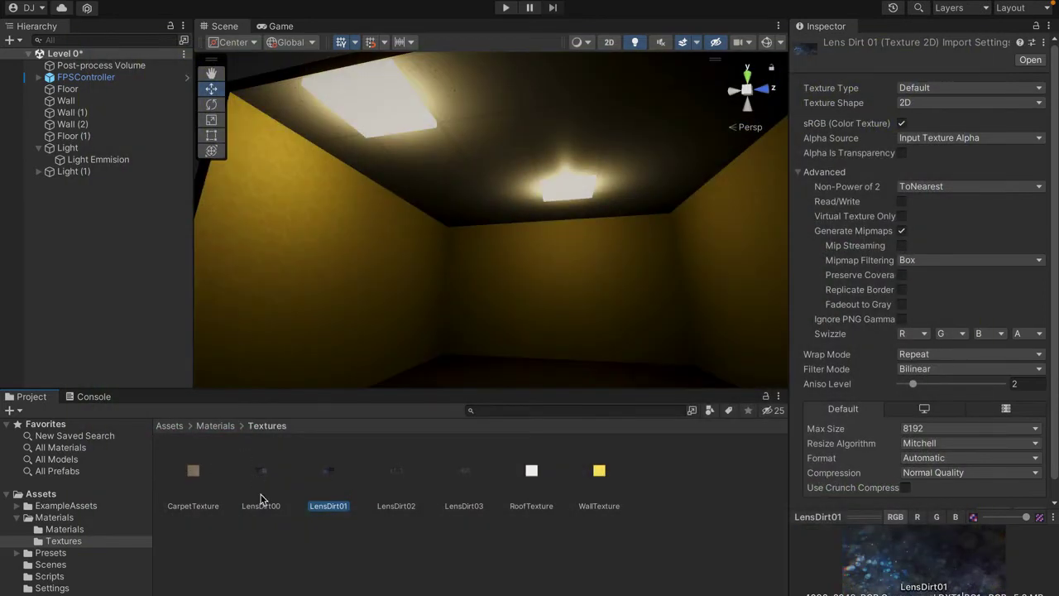
- Enable the Bloom override's Dirt Texture and Dirt Intensity on the Post-process Volume and assign LensDirt01 as the dirt texture
click(97, 65)
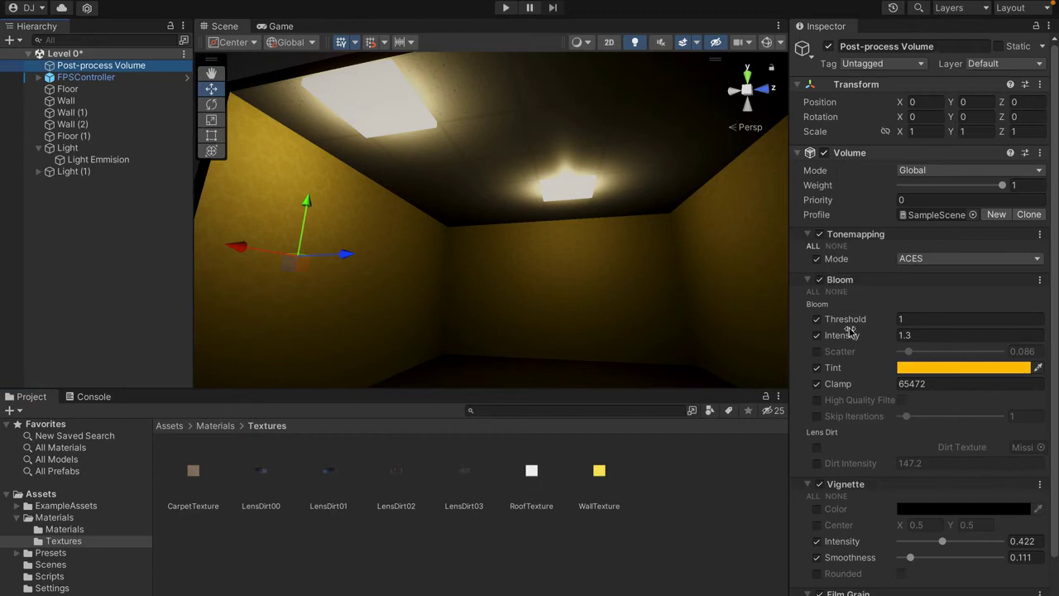
click(816, 463)
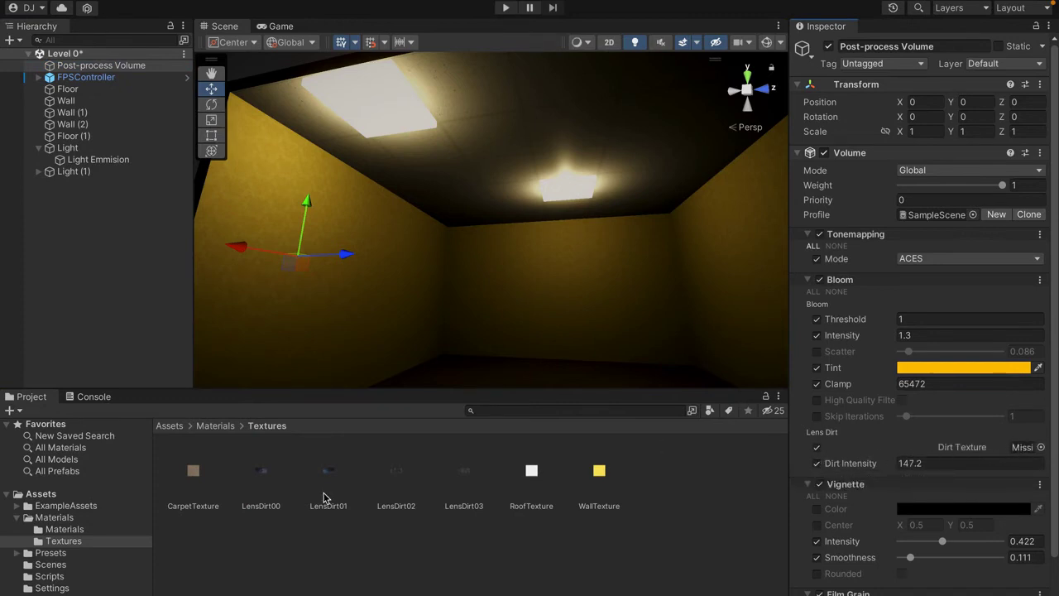
drag(325, 472, 457, 531)
drag(949, 509, 1012, 450)
alt+drag(586, 333, 509, 337)
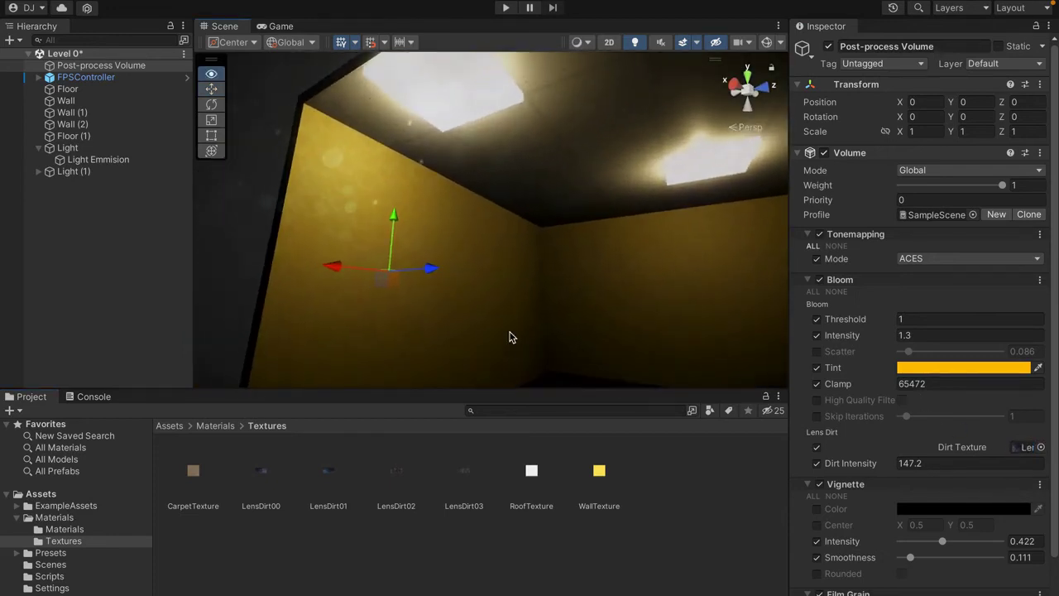
- Set the Bloom Dirt Intensity to 130 and check the lens dirt effect on the ceiling lights
click(964, 463)
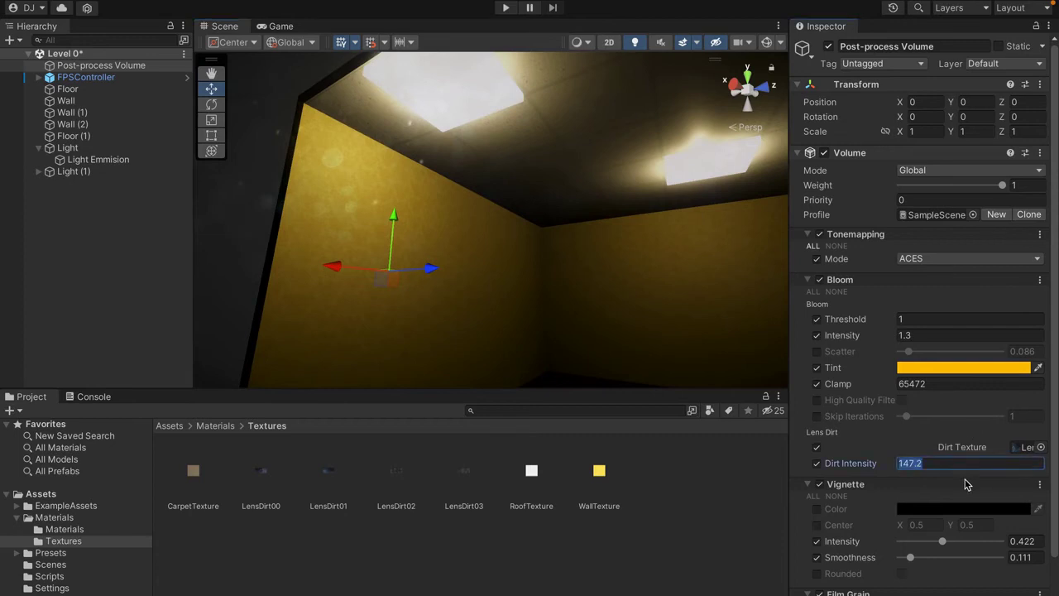
text(130)
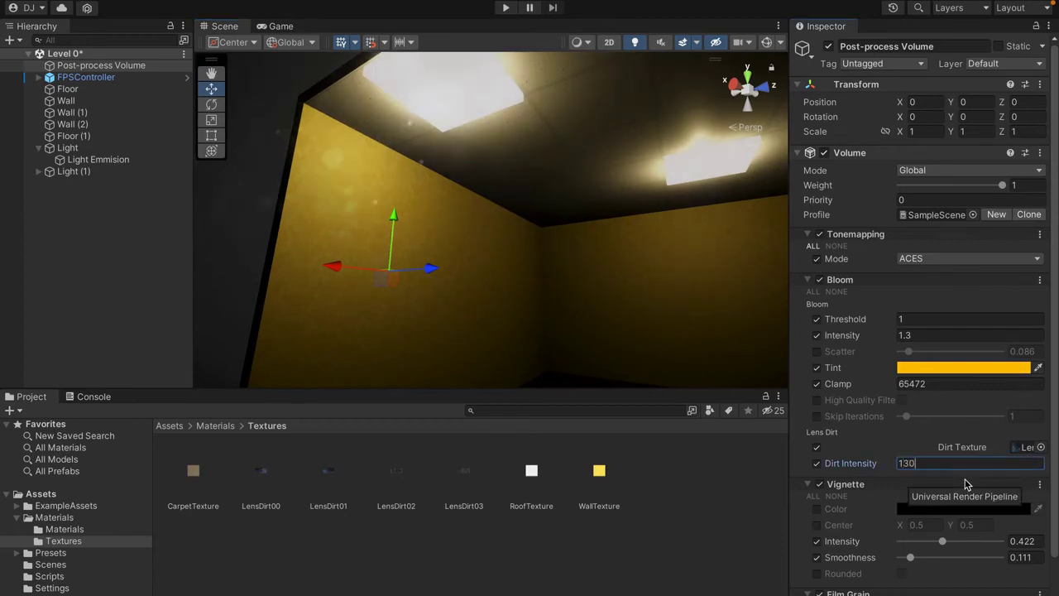
right_drag(717, 367, 768, 384)
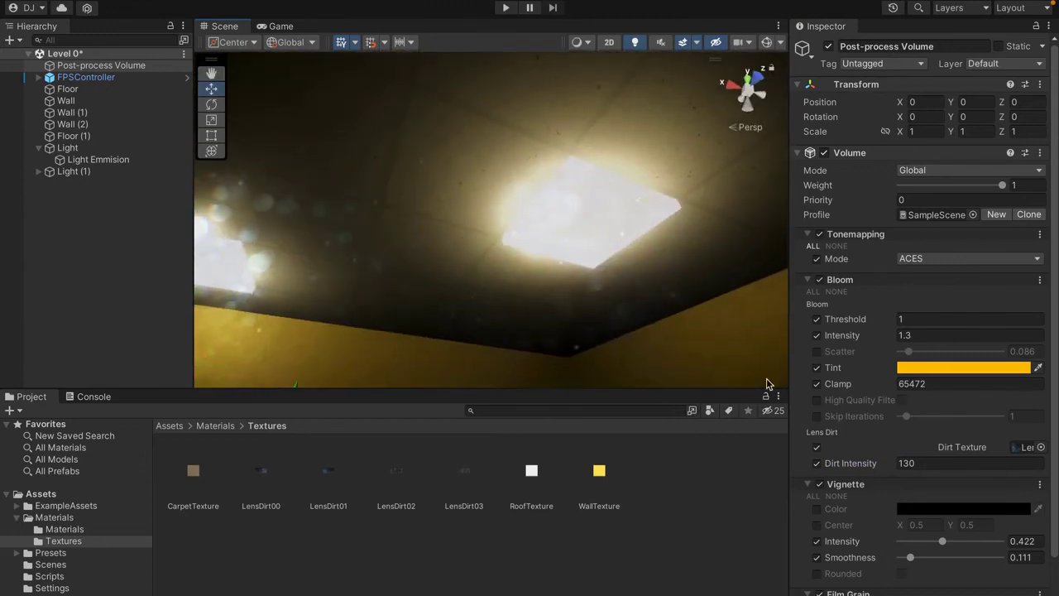
- Turn the Bloom Dirt Texture override off and back on to compare the ceiling lights without lens dirt
click(817, 447)
right_drag(664, 348, 726, 387)
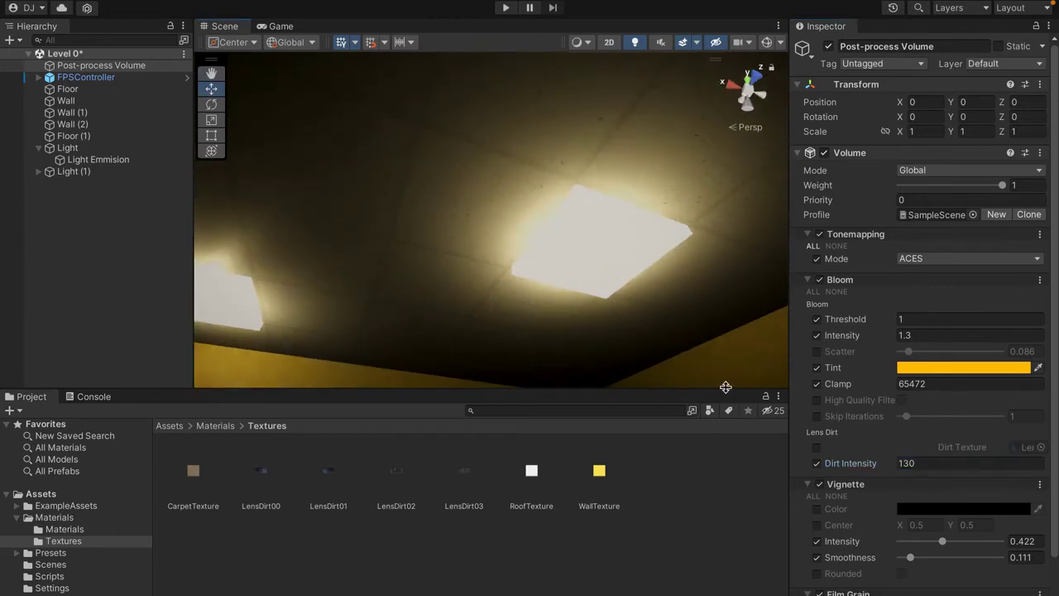
click(817, 448)
- Delete the two side walls of the room, keeping only the back wall
right_drag(654, 290, 344, 426)
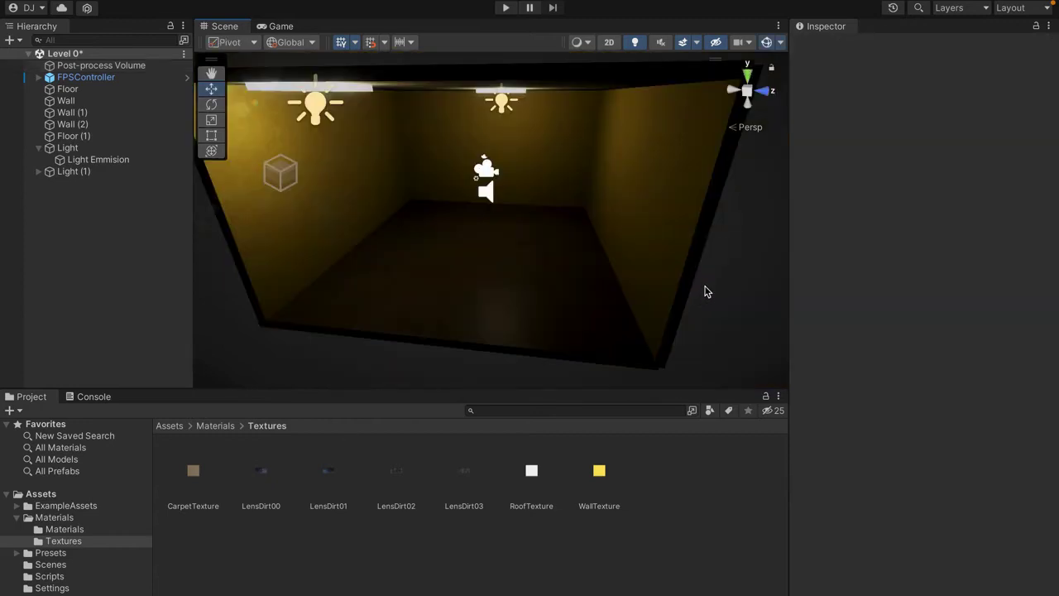
right_drag(706, 291, 710, 253)
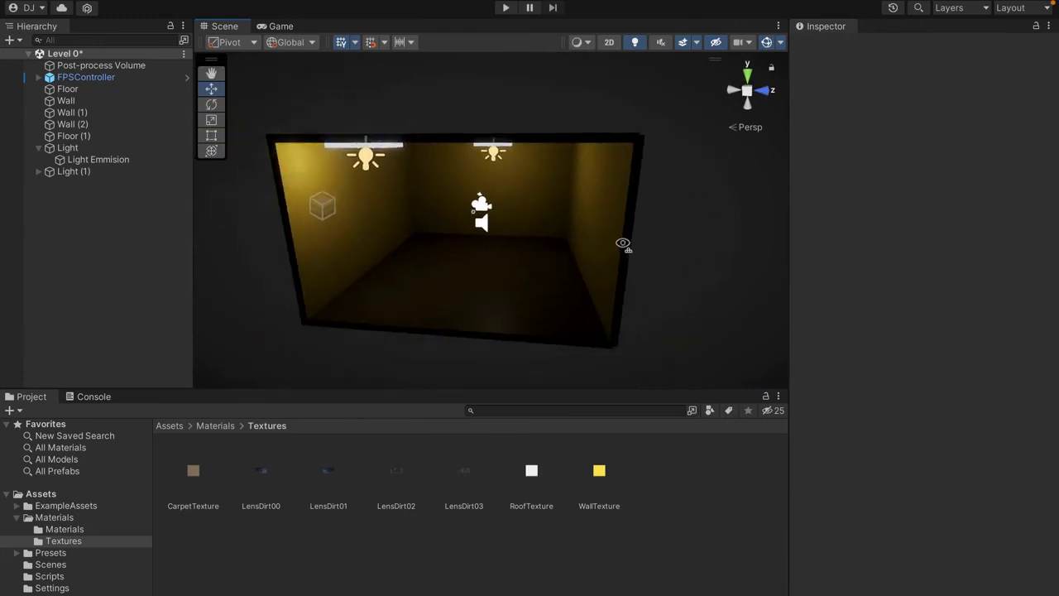
click(605, 201)
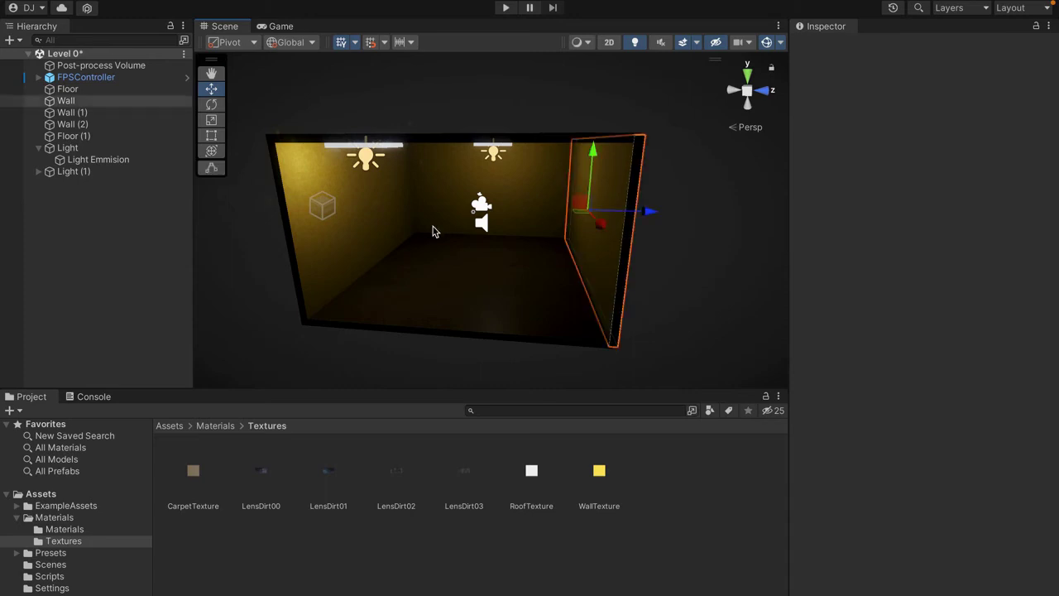
shift+click(362, 212)
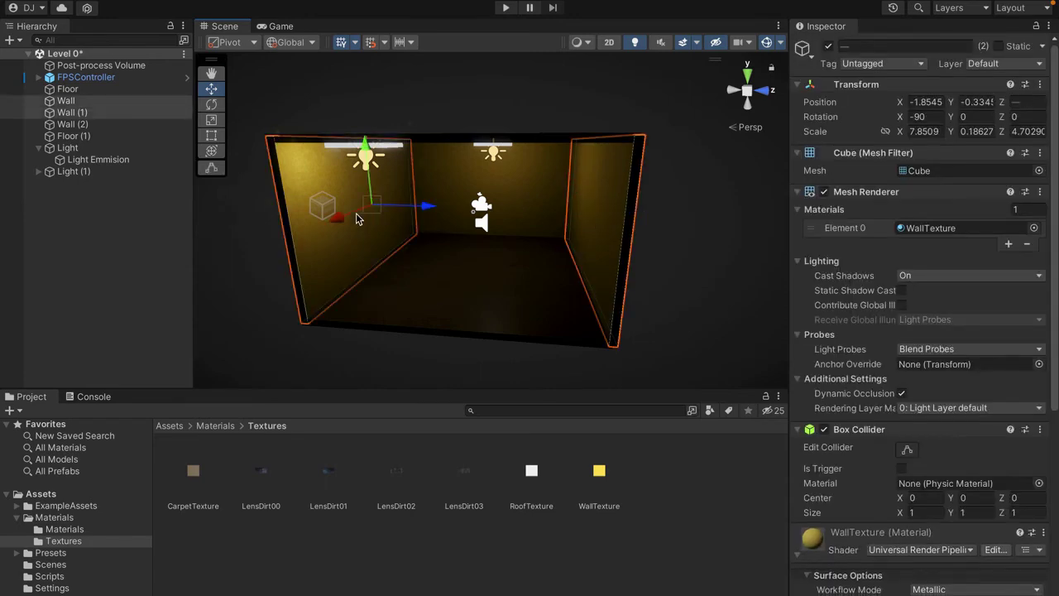
right_click(72, 114)
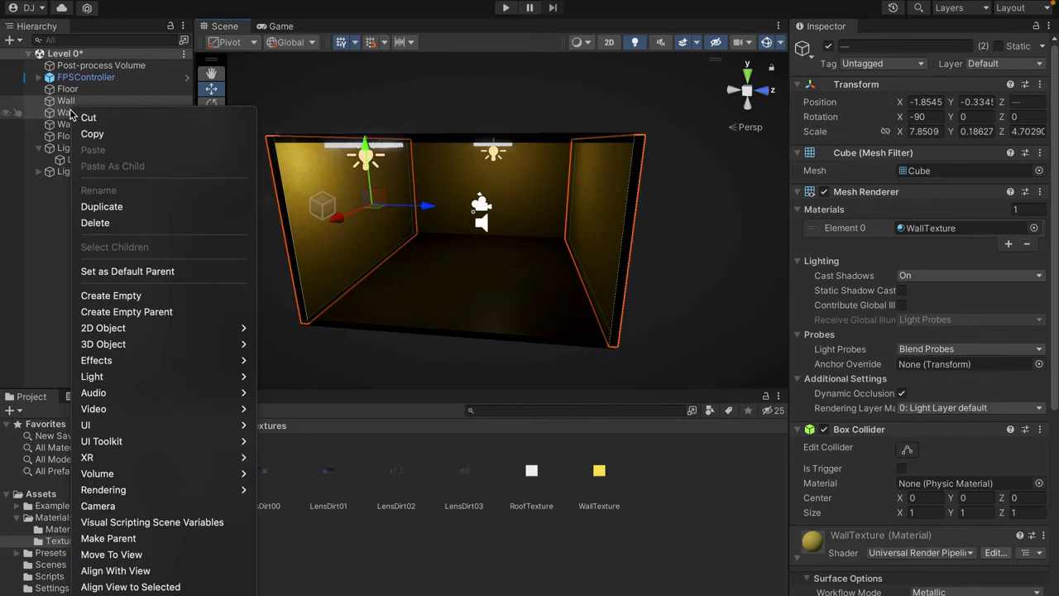
click(104, 225)
- Rename the remaining back wall object as Wall
right_drag(481, 234, 454, 239)
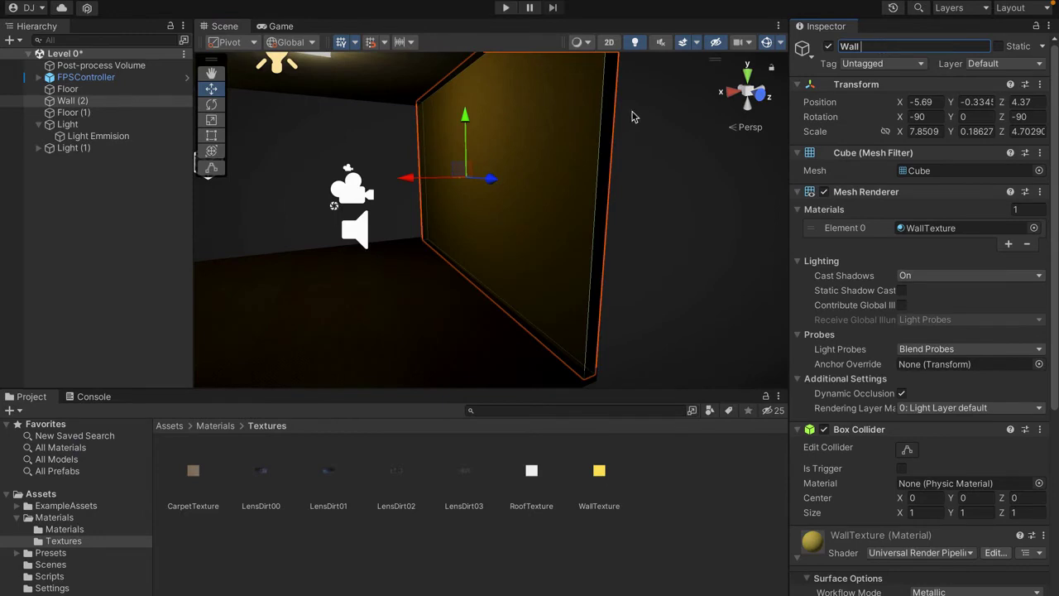
right_drag(639, 143, 875, 57)
click(877, 47)
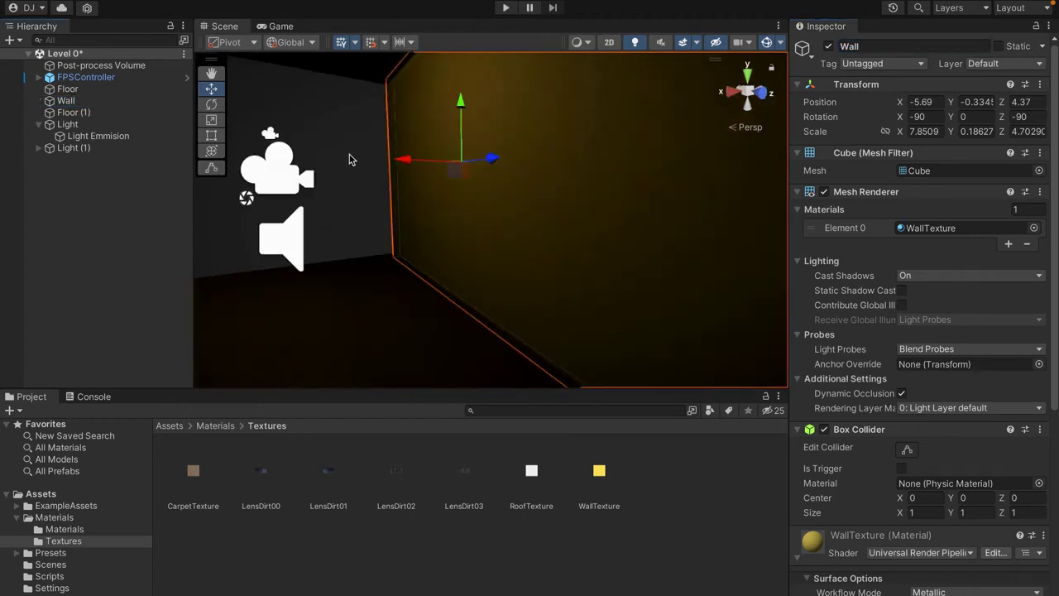
- Duplicate the back wall, name the copy Base, and make it a child of Wall
key(ctrl+d)
click(875, 46)
text(Base)
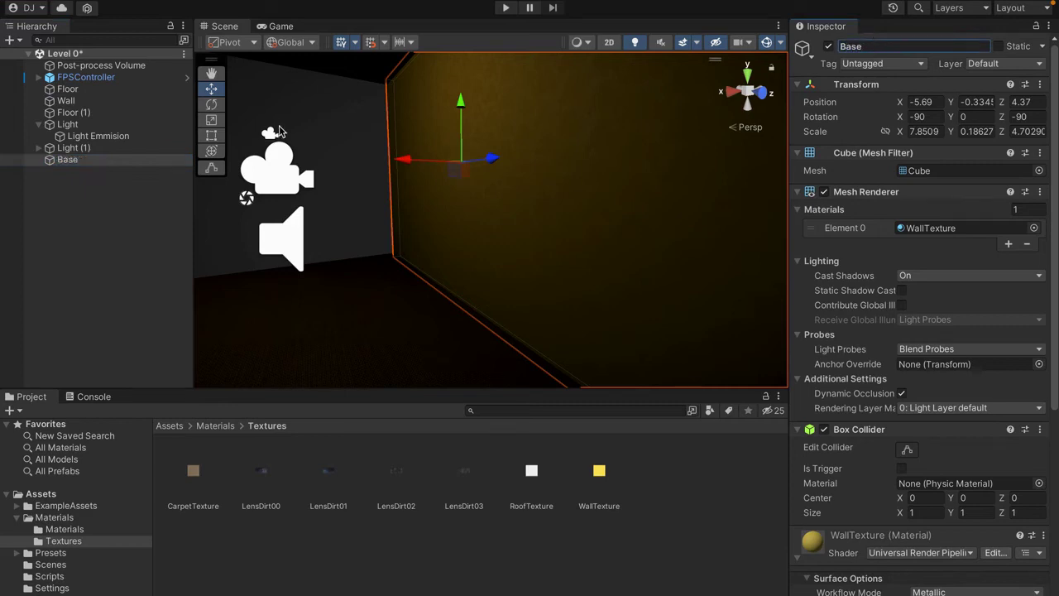
drag(74, 162, 67, 102)
- Offset Base from the wall face to local Y 0.35 and lower it to local Z -0.914 as a skirting strip
right_drag(393, 161, 425, 161)
alt+drag(425, 163, 351, 159)
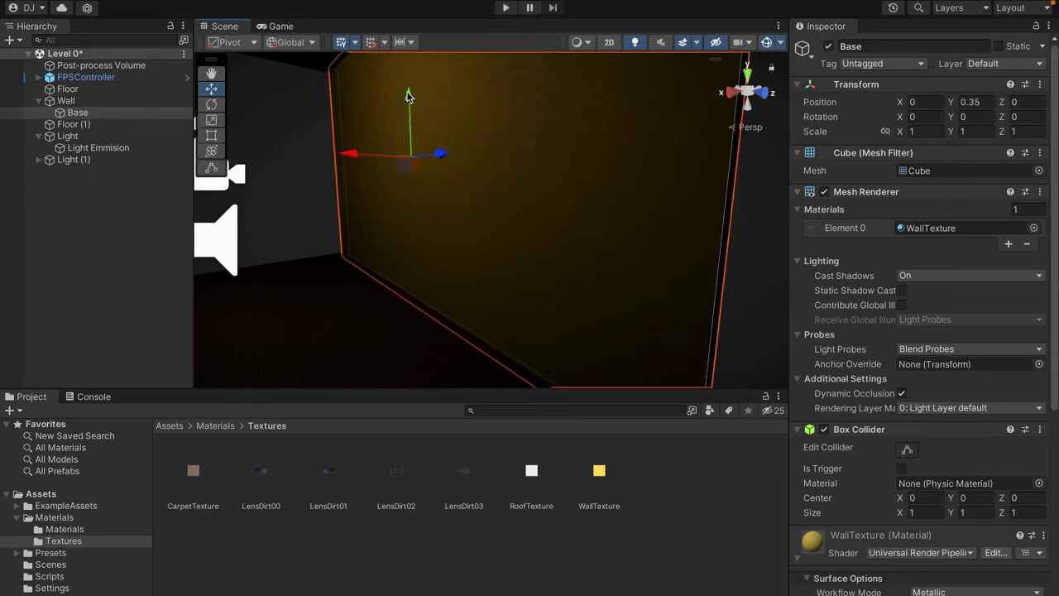
drag(414, 123, 423, 359)
click(288, 183)
right_drag(297, 210, 305, 236)
key(w)
click(344, 245)
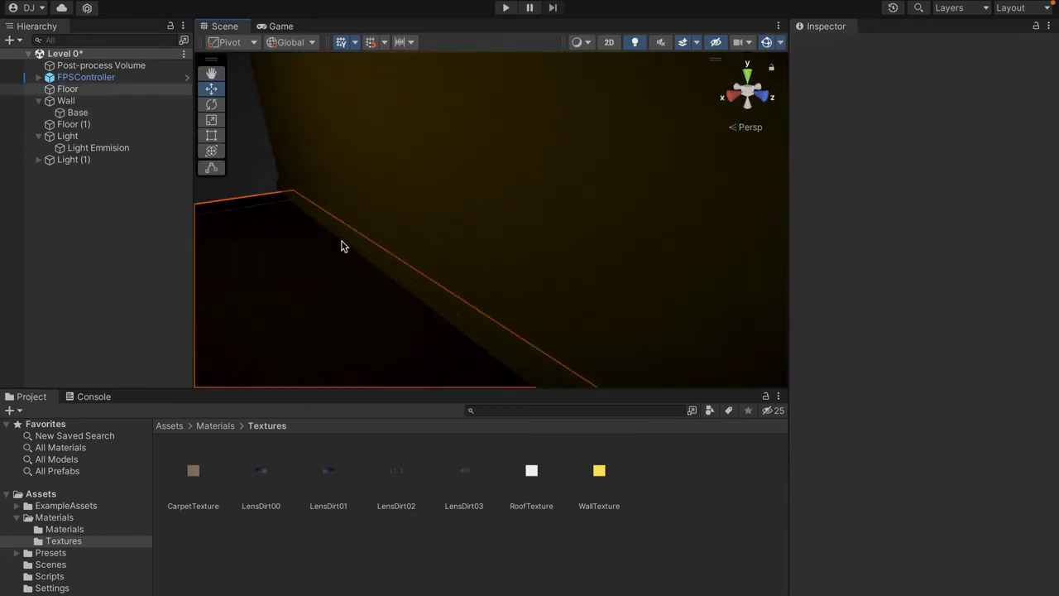
click(360, 232)
right_drag(361, 233, 468, 230)
- Raise Base slightly to a local Z position of -0.899
click(353, 282)
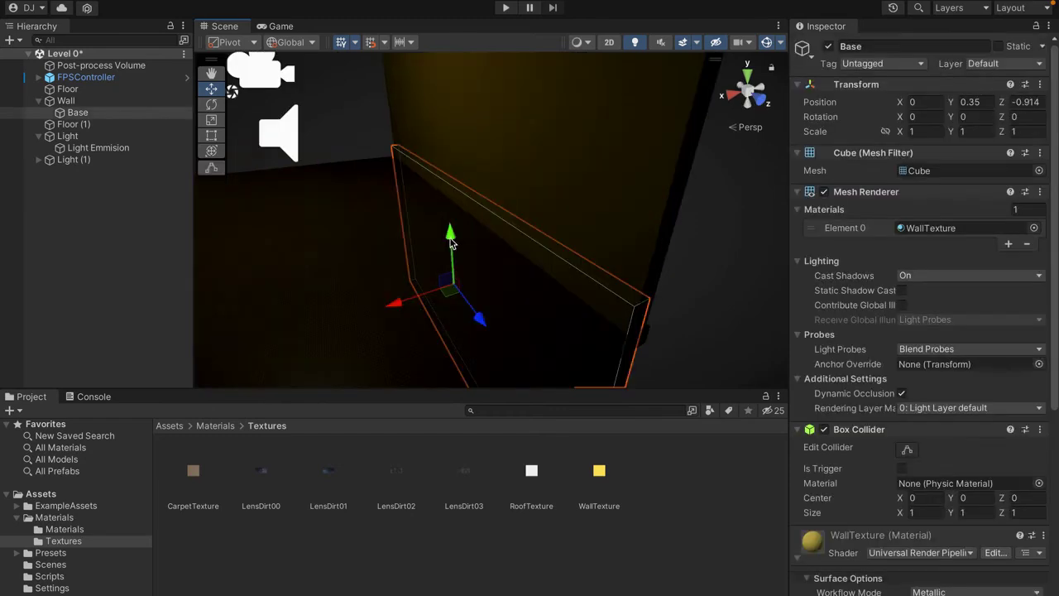
drag(451, 240, 451, 236)
click(709, 286)
right_drag(710, 286, 736, 276)
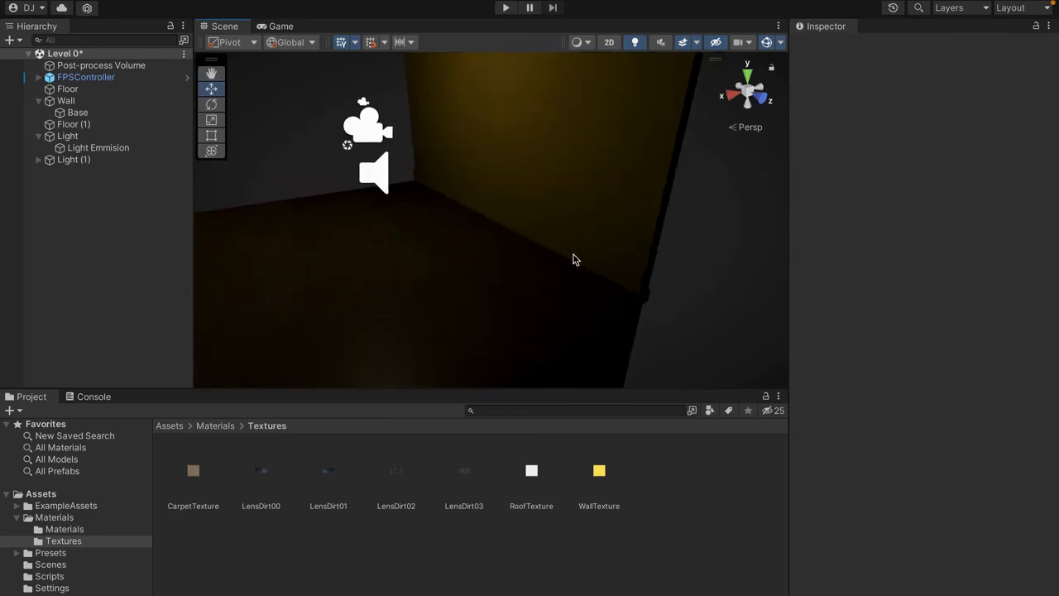
- Duplicate Base and raise the copy to about local Z 0.157, leaving a thin groove above the skirting
click(555, 253)
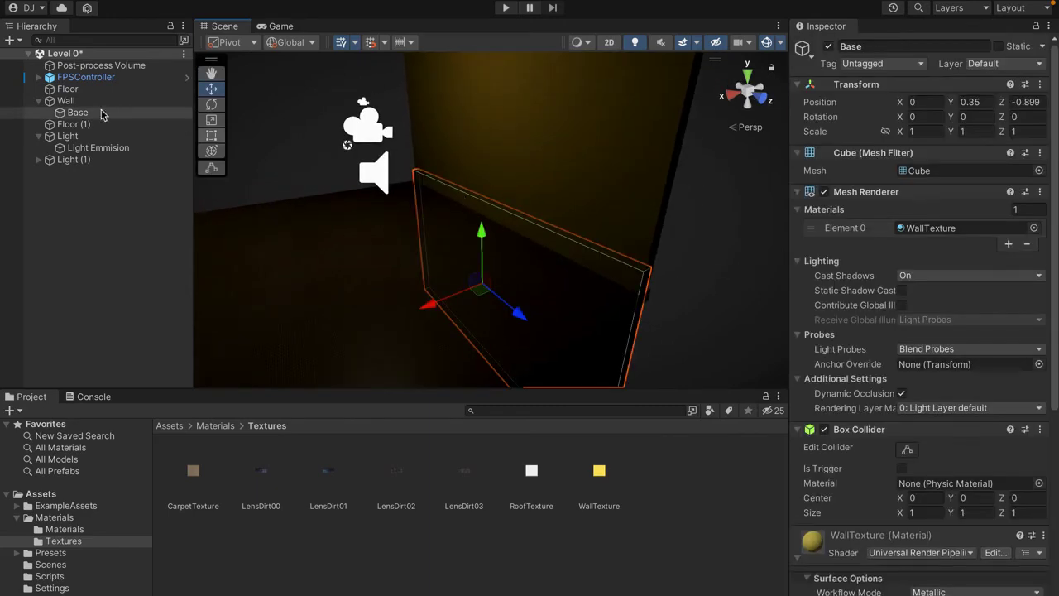
key(ctrl+d)
drag(483, 233, 523, 78)
key(f)
drag(453, 189, 480, 138)
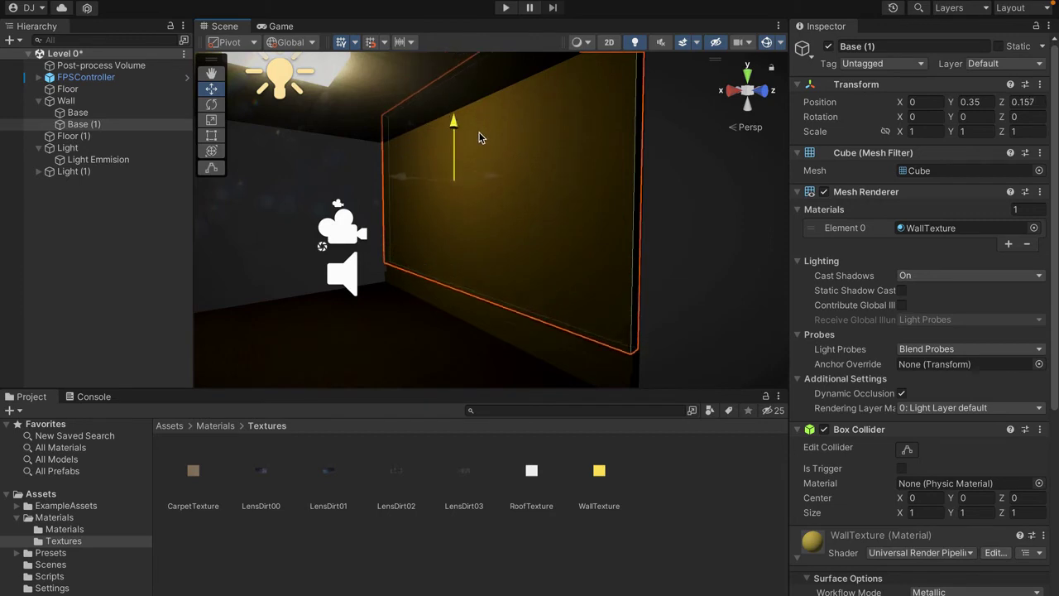
click(687, 207)
right_drag(686, 207, 596, 240)
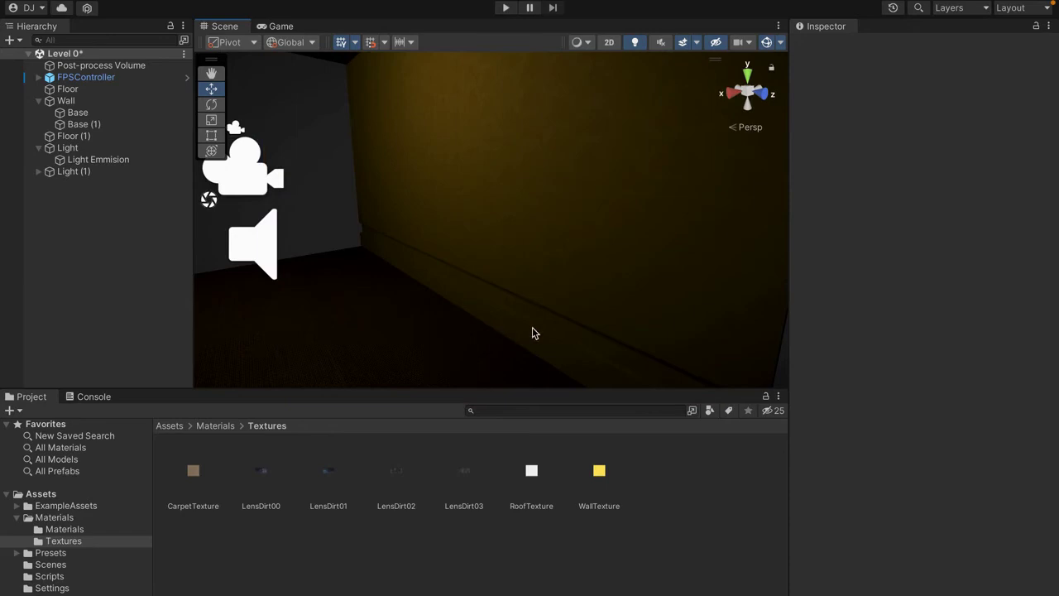
- Select both Base pieces and shift them together slightly along the global X axis relative to the wall
right_drag(535, 331, 611, 352)
middle_drag(305, 270, 466, 282)
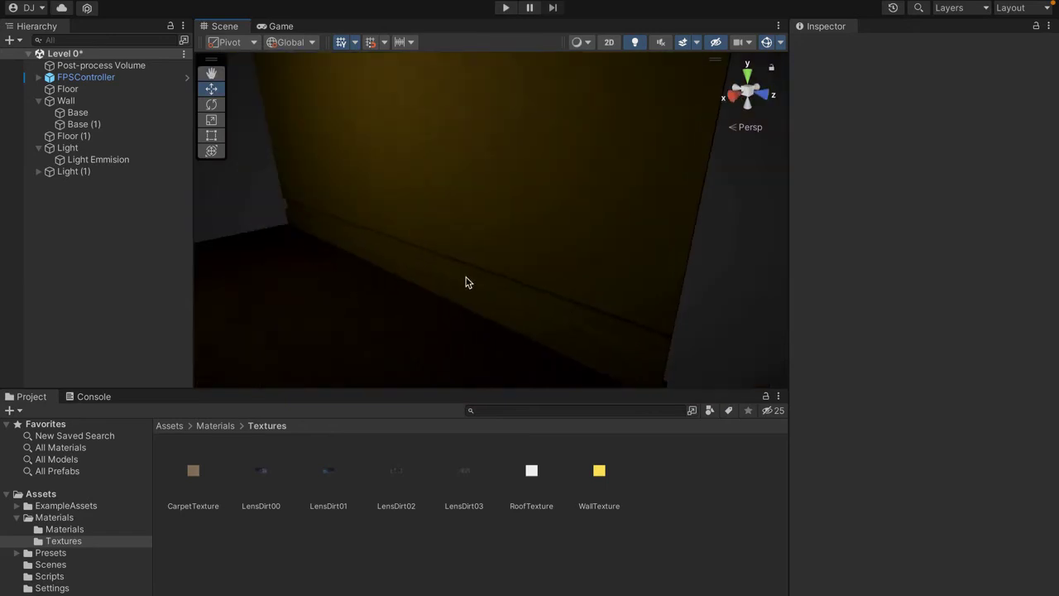
click(483, 188)
shift+click(425, 207)
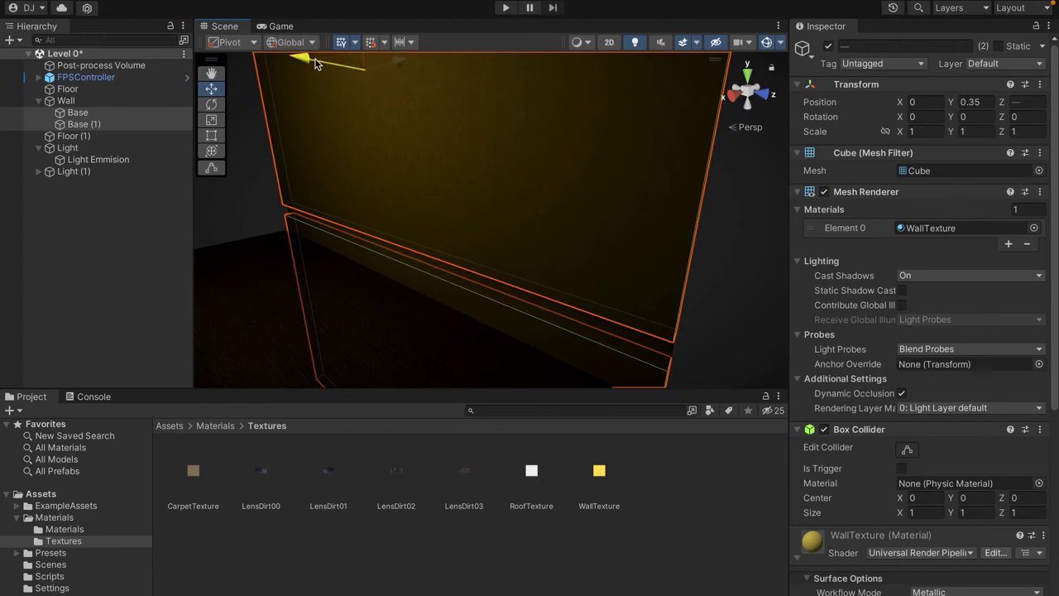
click(708, 296)
key(s)
right_drag(707, 296, 702, 296)
key(s)
key(w)
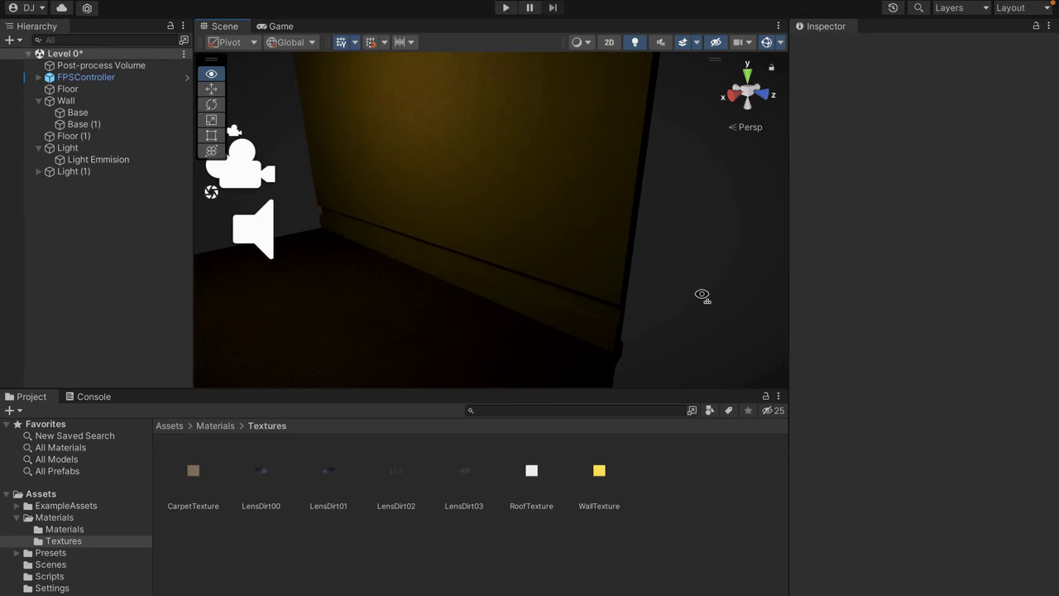
right_drag(702, 295, 702, 295)
- Duplicate Wall with its Base pieces and set the copy's Z rotation to 0
click(428, 152)
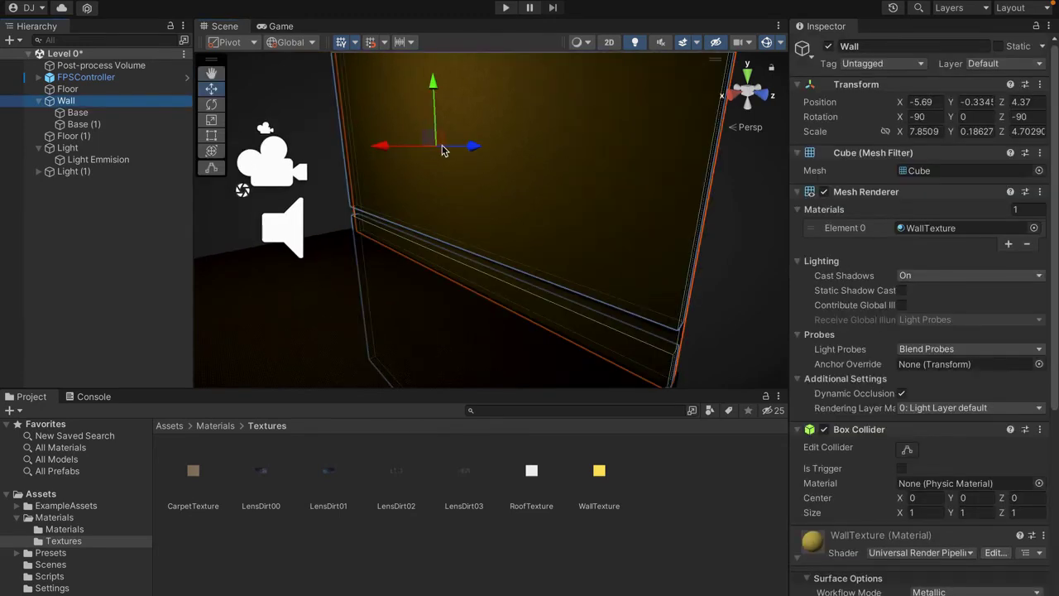
key(ctrl+d)
key(e)
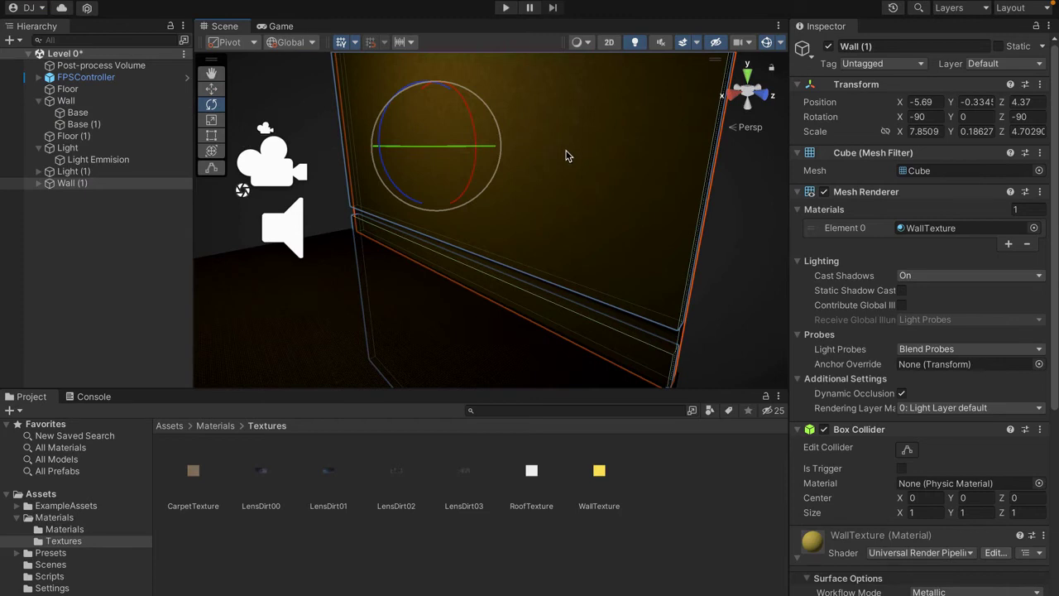
click(1026, 118)
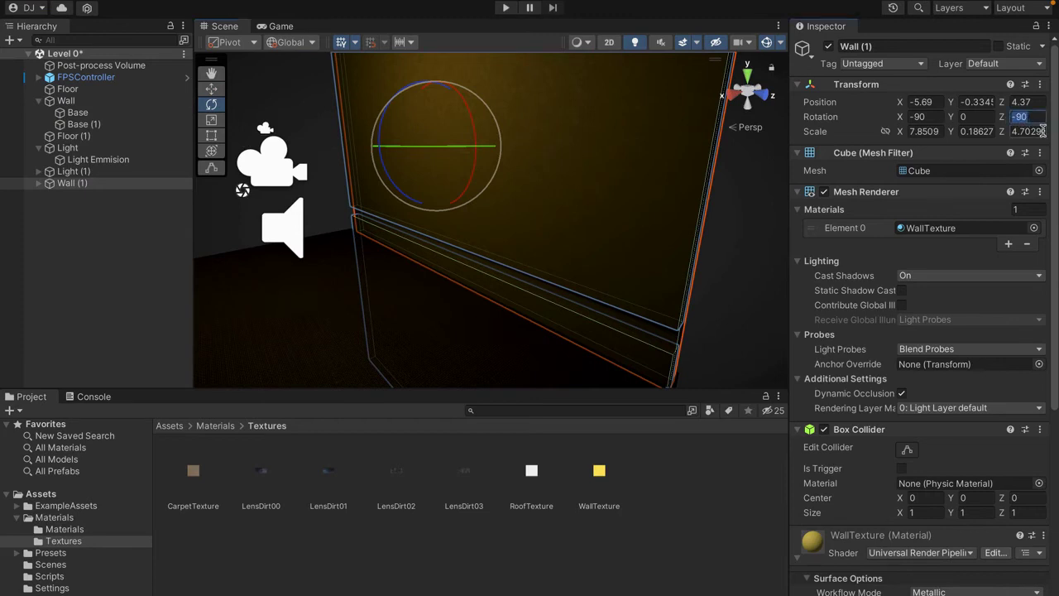
key(BackSpace)
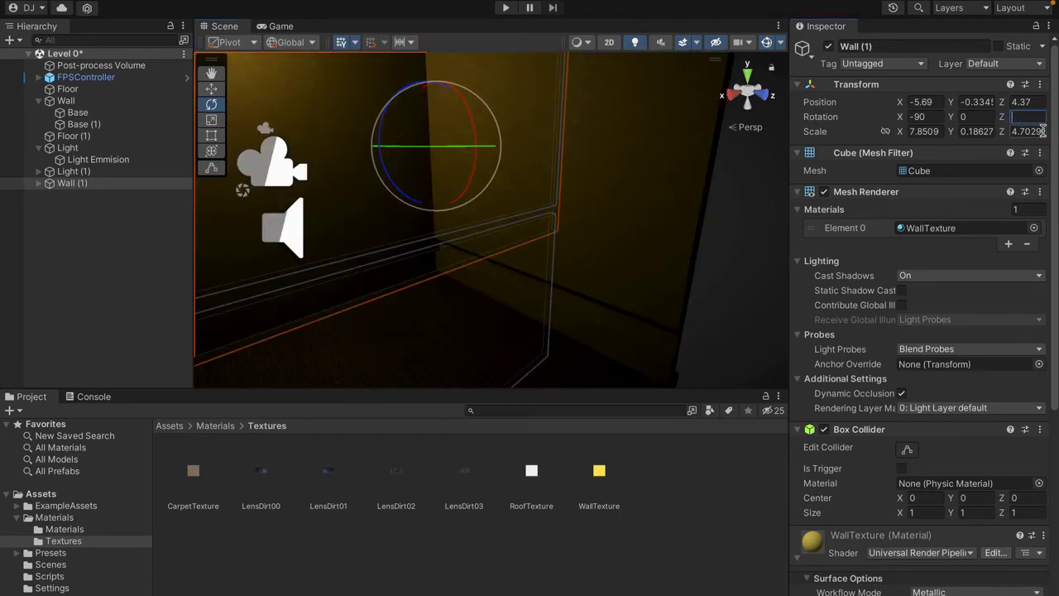
- Move Wall (1) to the room's side edge at position X -2.1 and Z 1.06
key(s)
key(a)
right_drag(572, 164, 602, 198)
key(a)
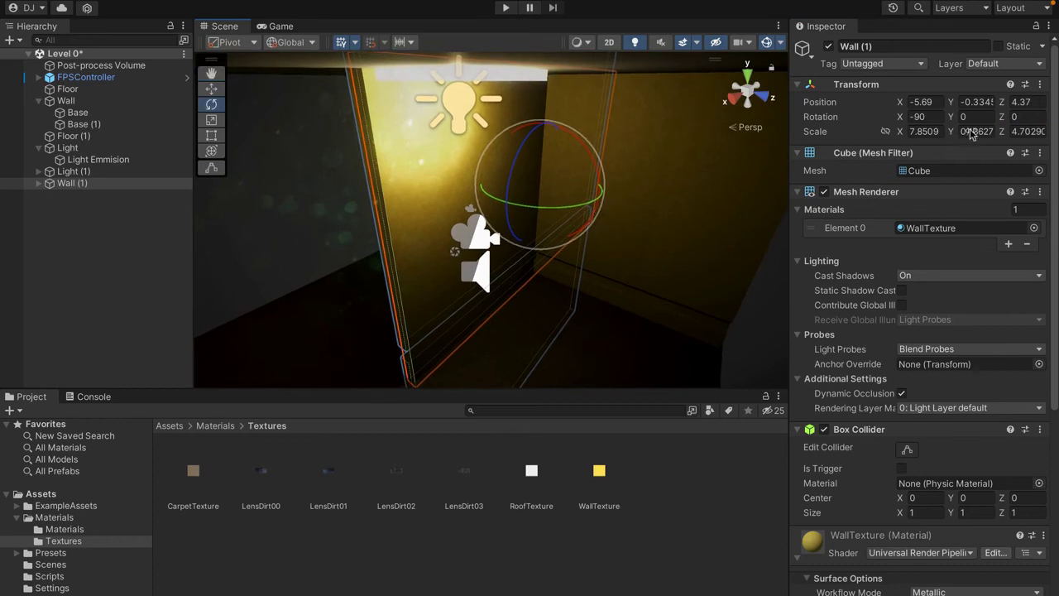
key(w)
drag(611, 201, 482, 206)
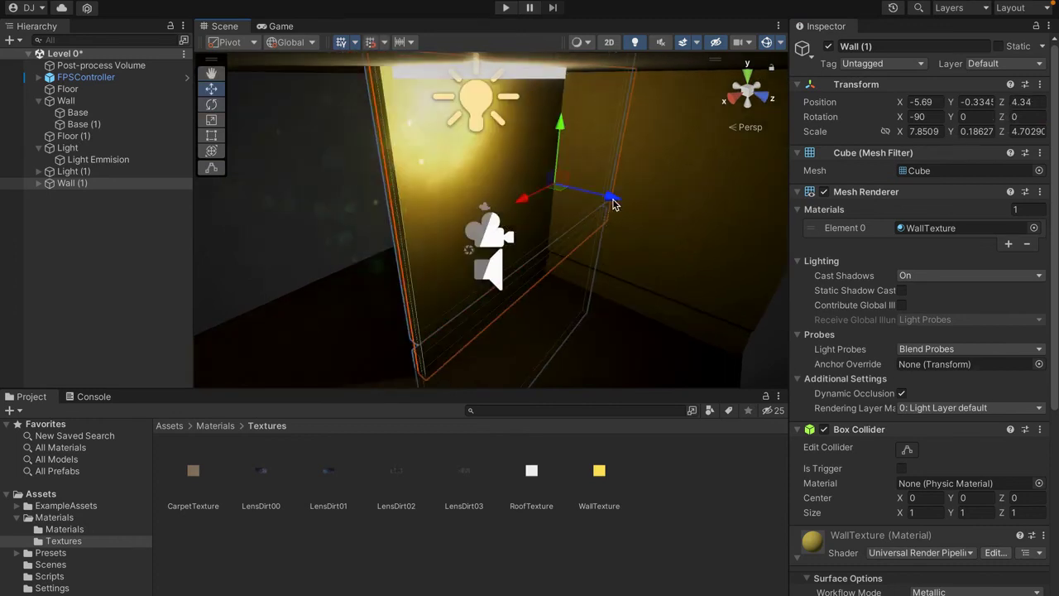
right_drag(377, 207, 484, 163)
drag(514, 165, 409, 235)
drag(472, 193, 478, 197)
right_drag(630, 229, 683, 172)
key(shift+d)
right_drag(608, 192, 541, 185)
click(556, 189)
key(d)
- Rotate Wall (1) to a Z rotation of -180 so its skirting faces into the room
key(e)
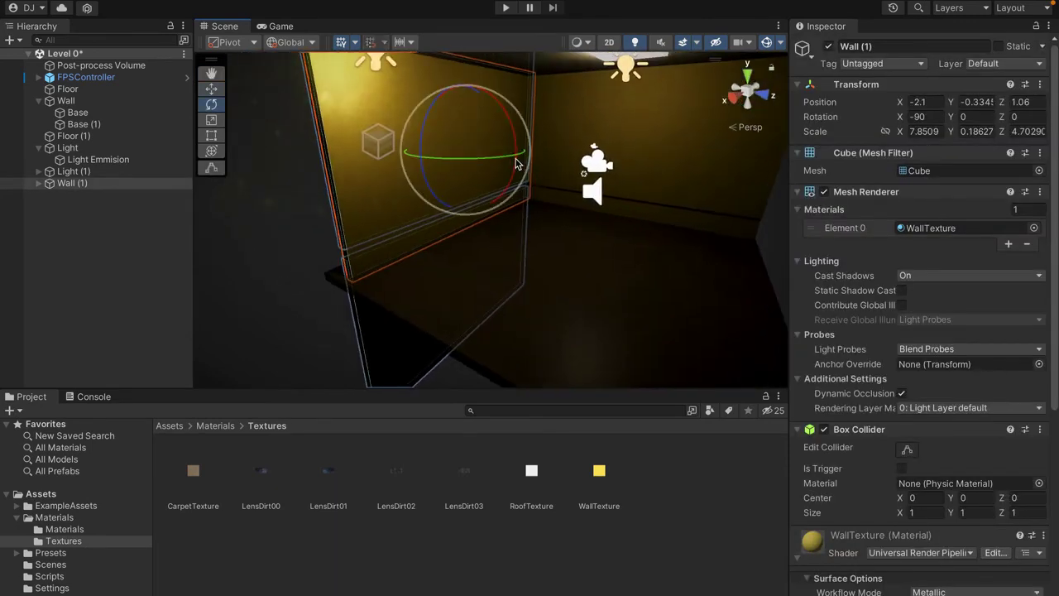
drag(461, 163, 492, 167)
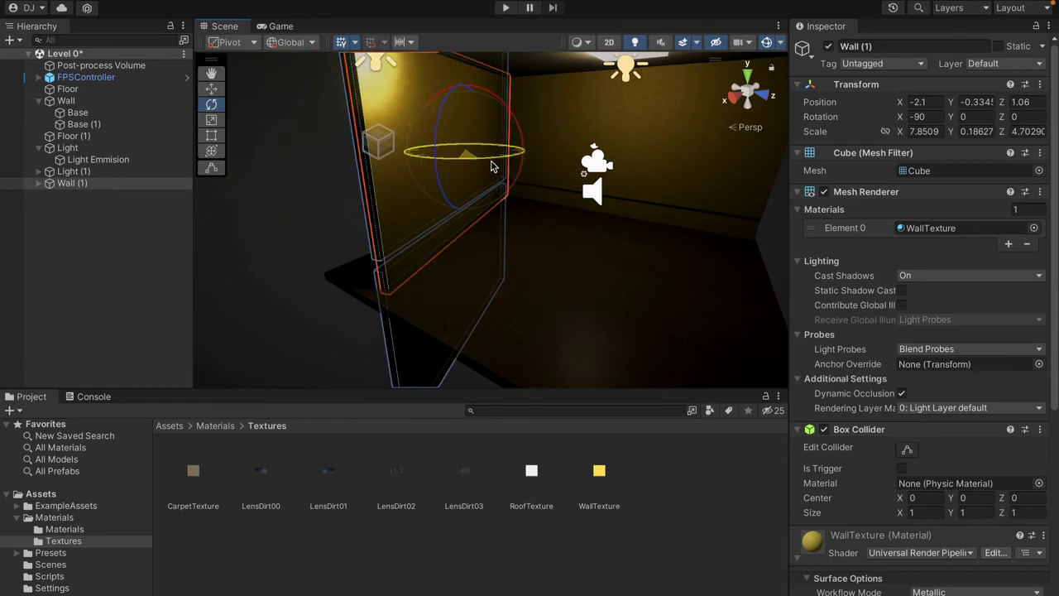
drag(605, 173, 747, 154)
drag(479, 156, 604, 155)
right_drag(603, 156, 562, 145)
click(314, 234)
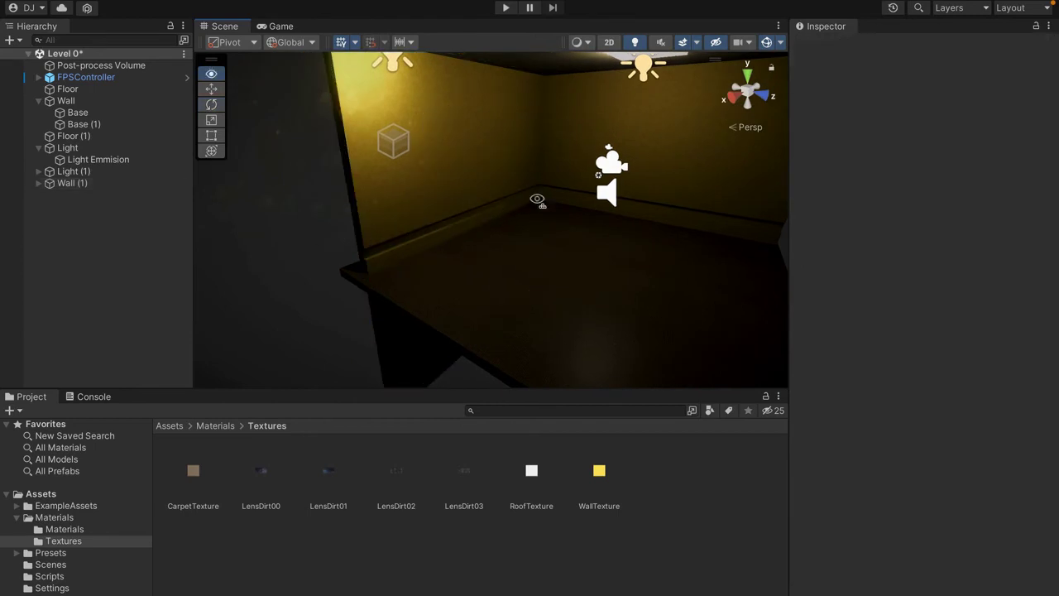
scroll(555, 203, down, 5)
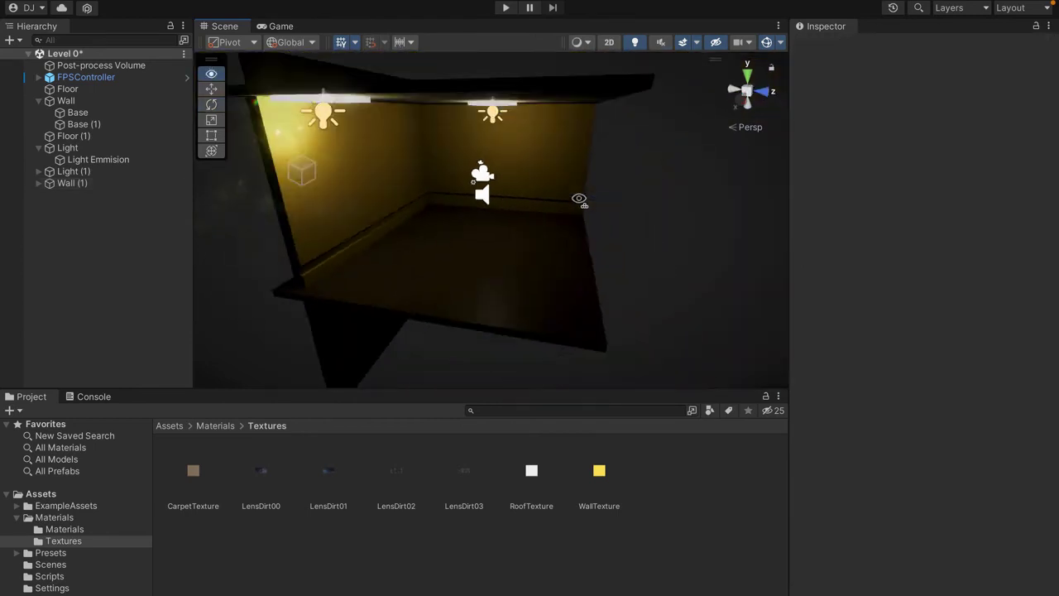
- Duplicate Wall (1), move the copy to the opposite side at Z 7.72, and rotate it to a Z rotation of 0
click(76, 183)
key(ctrl+d)
key(w)
drag(439, 179, 676, 334)
key(e)
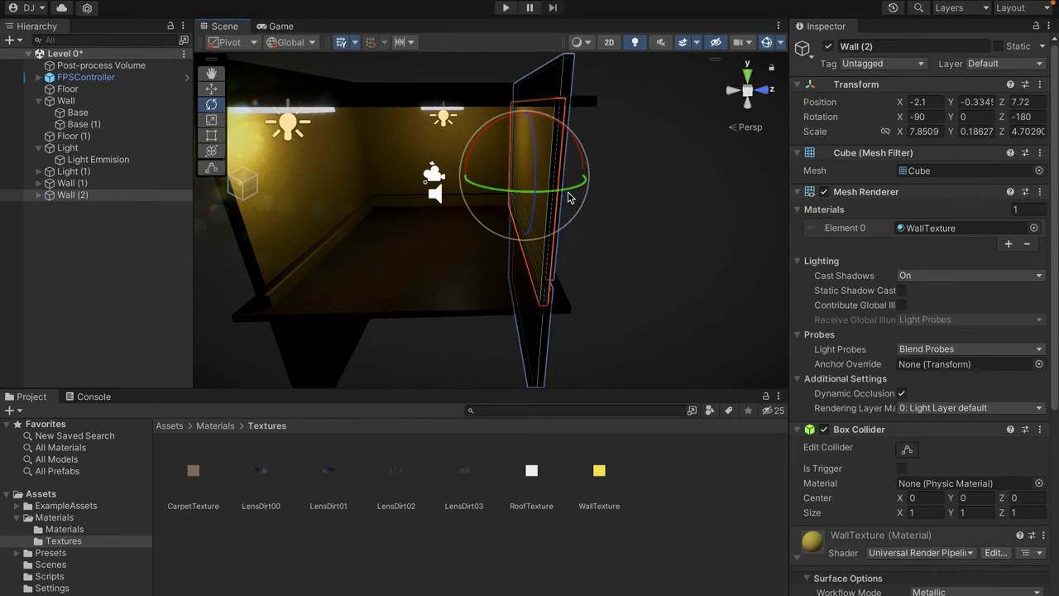
drag(570, 194, 298, 240)
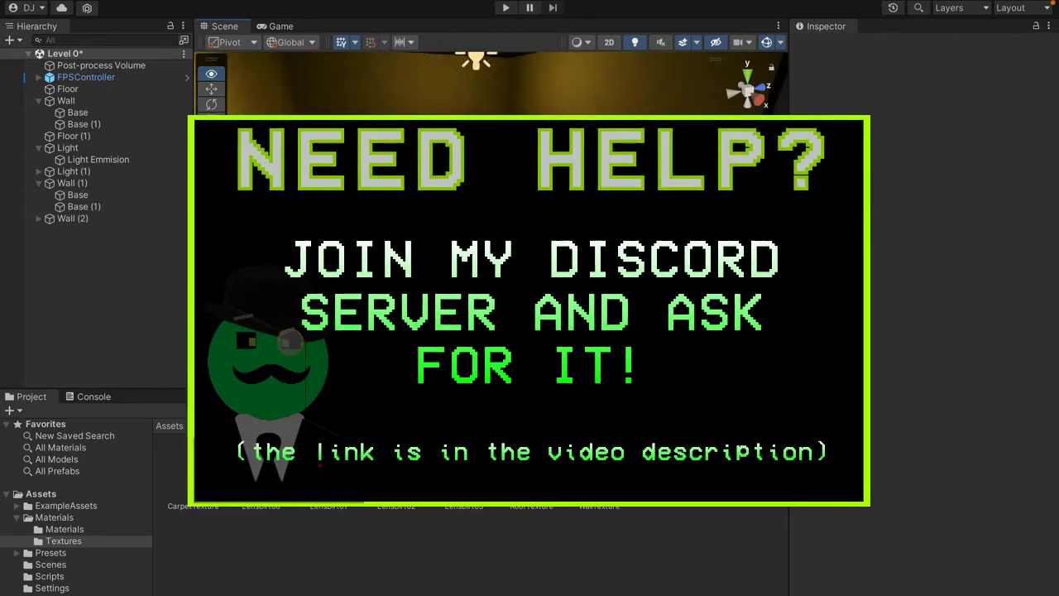
- Duplicate the back Wall, move the copy across to the room's open side, and rotate it to a Z rotation of 90
right_drag(496, 261, 670, 260)
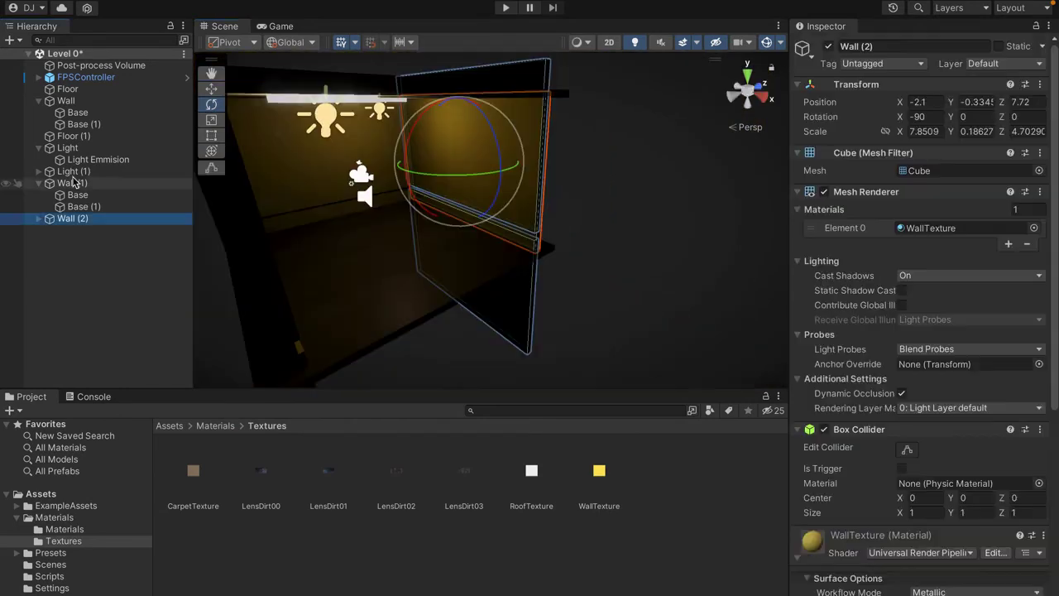
click(73, 186)
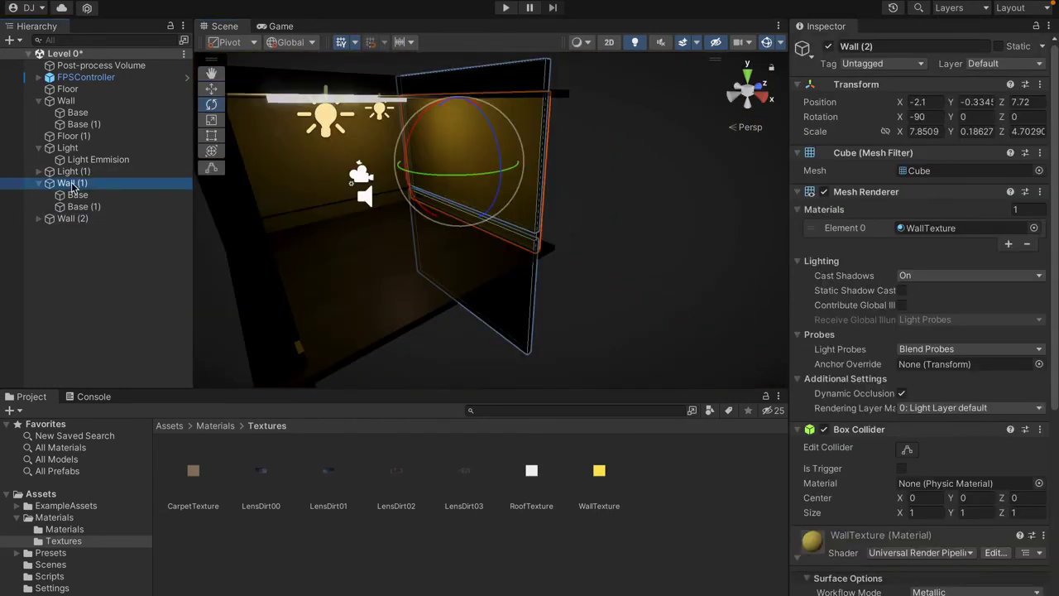
click(332, 190)
click(80, 103)
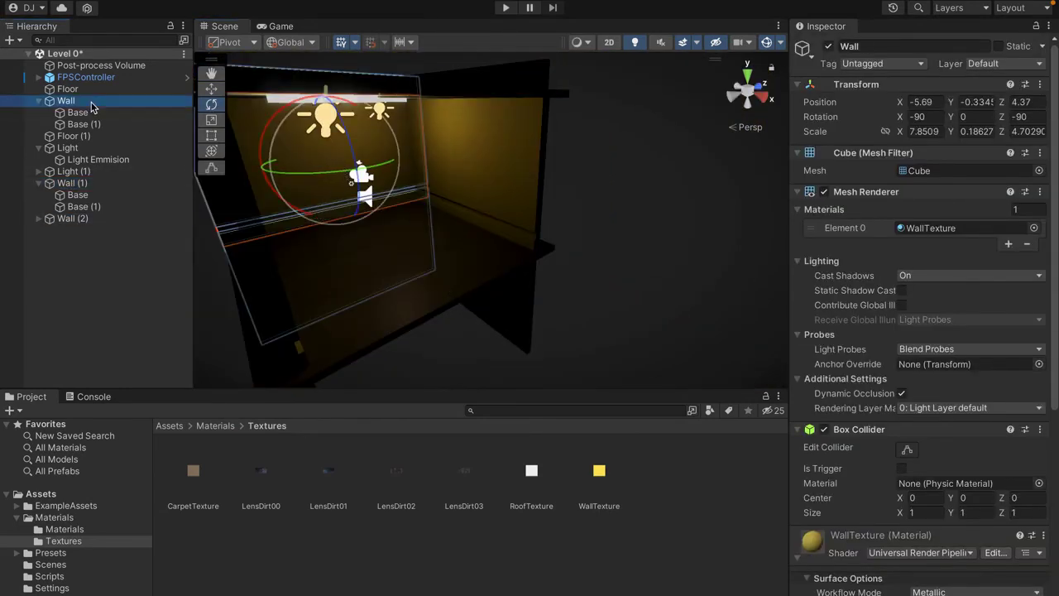
key(w)
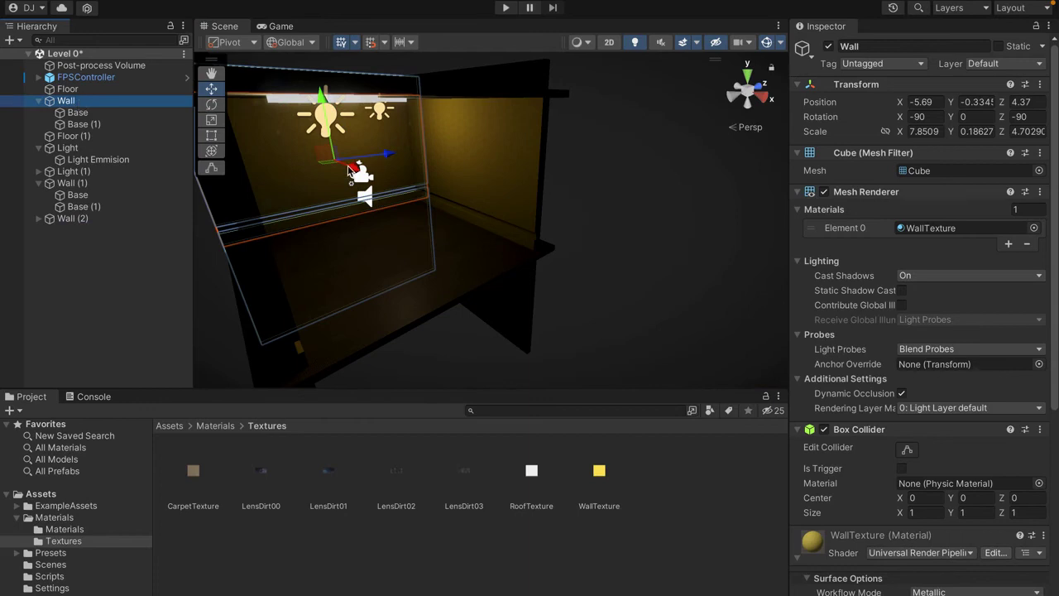
key(ctrl+d)
drag(351, 170, 96, 280)
key(e)
right_drag(403, 246, 626, 207)
- Move Wall (3) along the room's open side to about X 1.85 and Z 1.29
key(w)
mouse_move(617, 172)
mouse_down()
mouse_move(634, 172)
mouse_move(626, 181)
mouse_up()
click(666, 516)
right_drag(779, 218, 839, 212)
click(532, 148)
drag(520, 150, 715, 181)
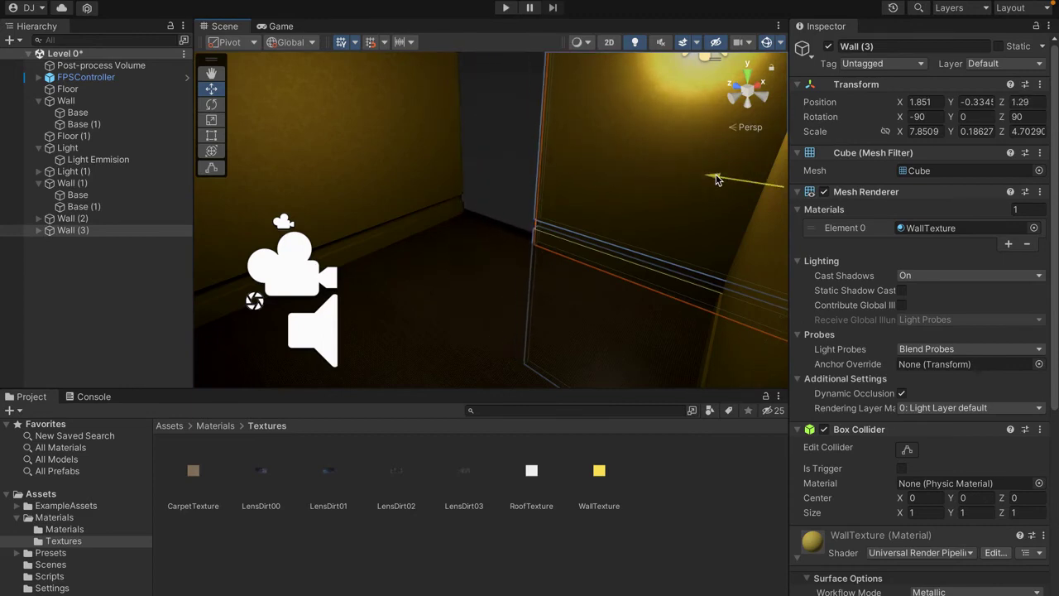
click(525, 160)
right_drag(525, 160, 595, 147)
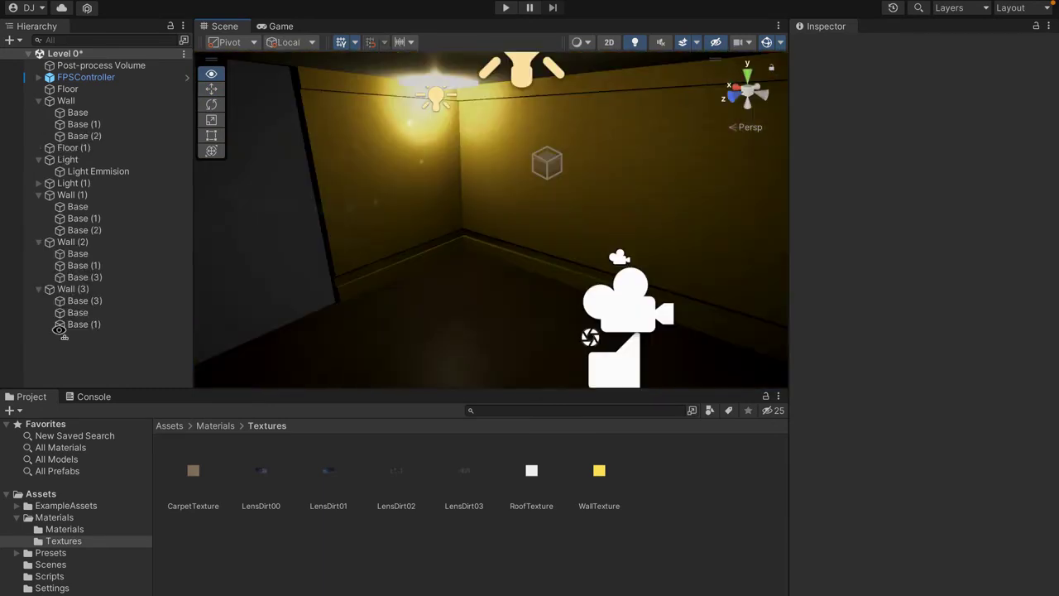
right_drag(58, 330, 60, 333)
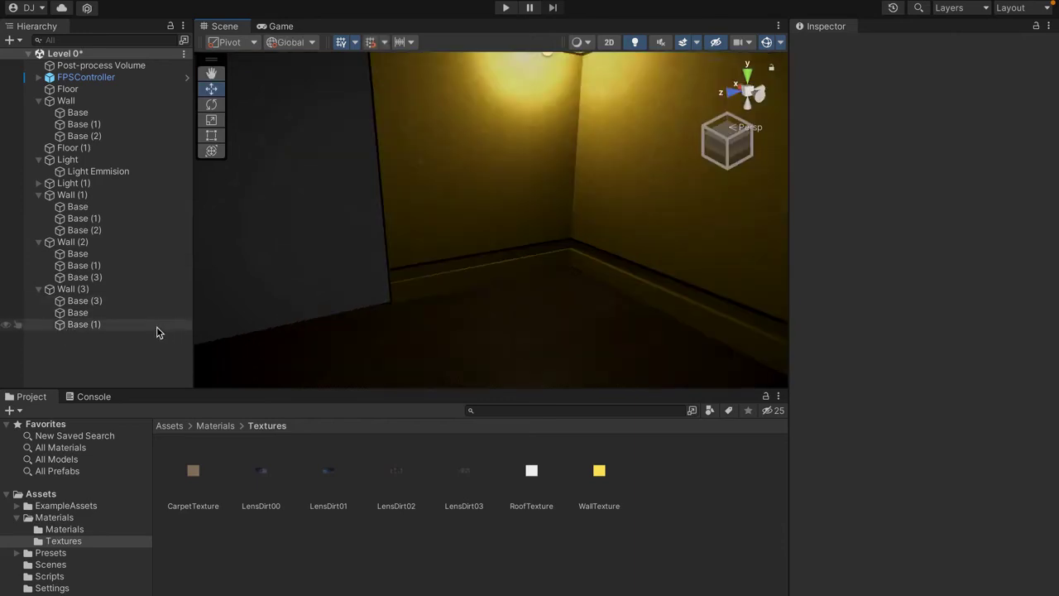
- Duplicate Wall (3) and delete the copy's three Base children
click(114, 290)
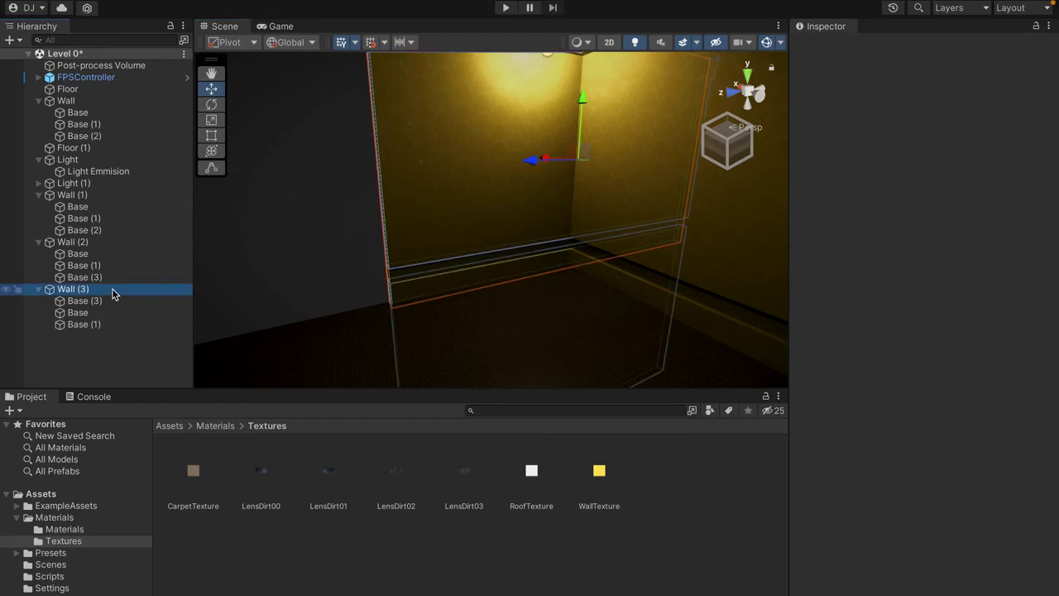
key(ctrl+d)
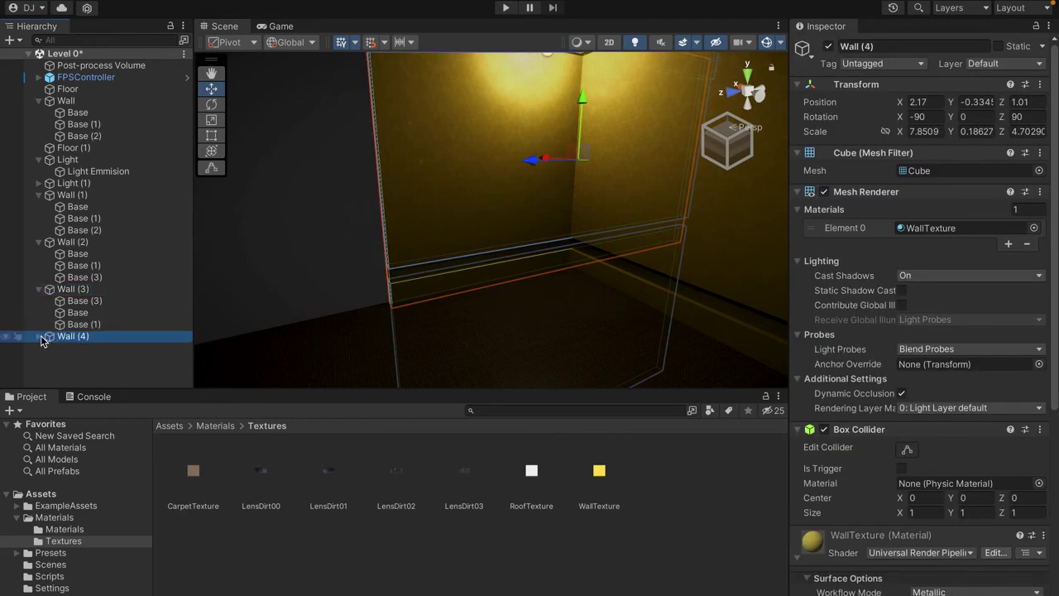
click(39, 337)
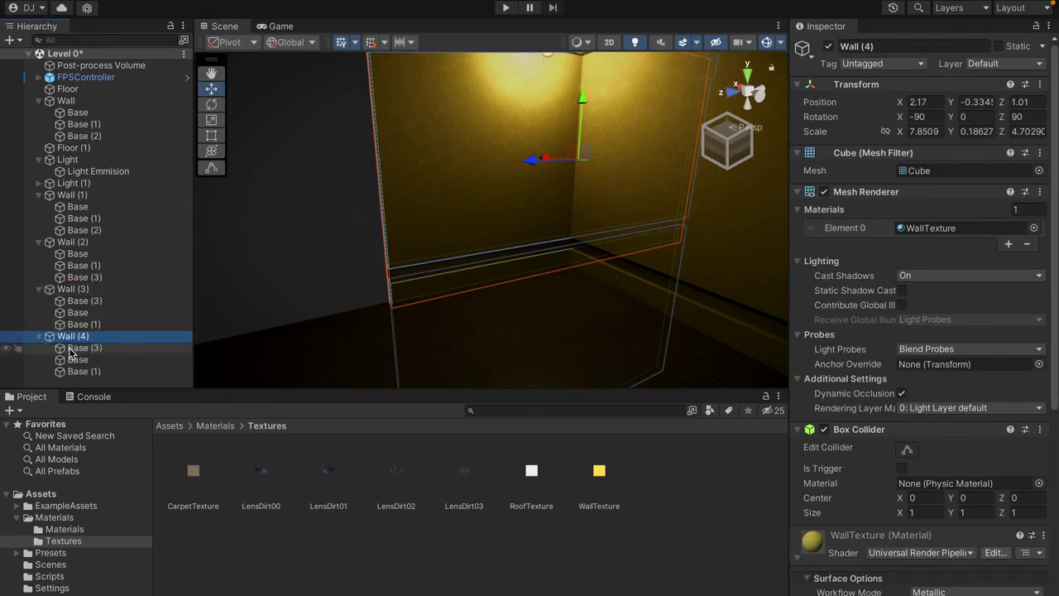
click(70, 349)
shift+click(70, 372)
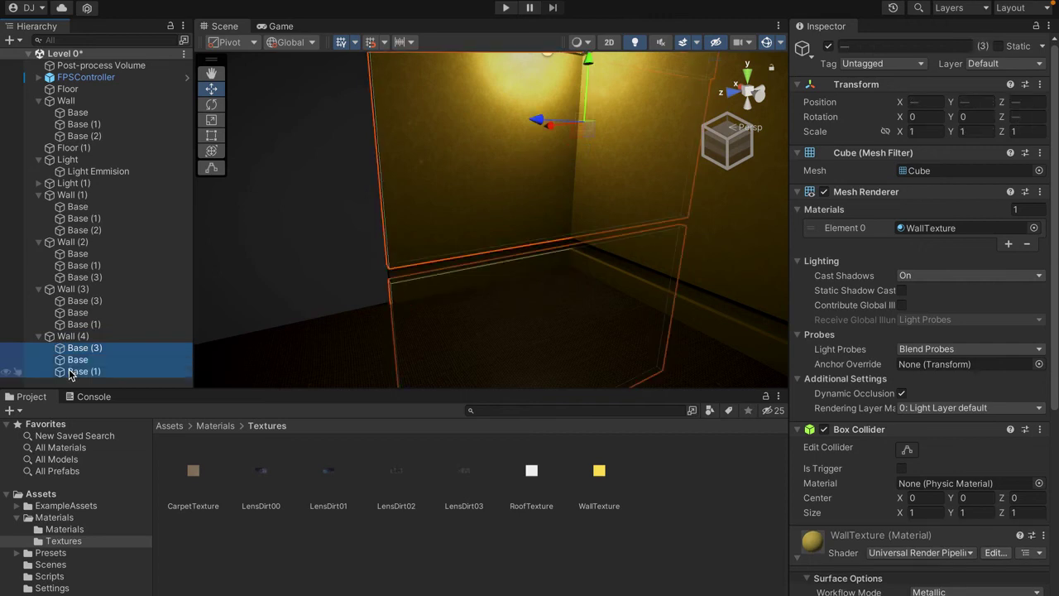
key(Delete)
- Move Wall (4) into the middle of the room at about X -0.09 and Z 3.78
click(544, 159)
drag(544, 159, 476, 221)
right_drag(460, 217, 464, 221)
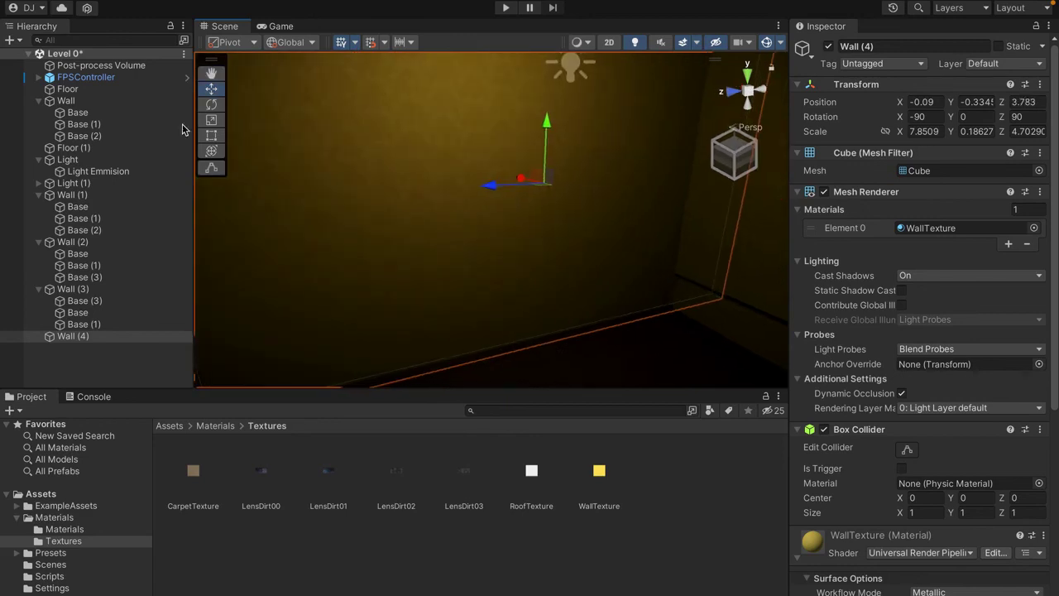
- Shrink Wall (4) into a narrow square pillar with X and Y scale set to 0.4
click(212, 121)
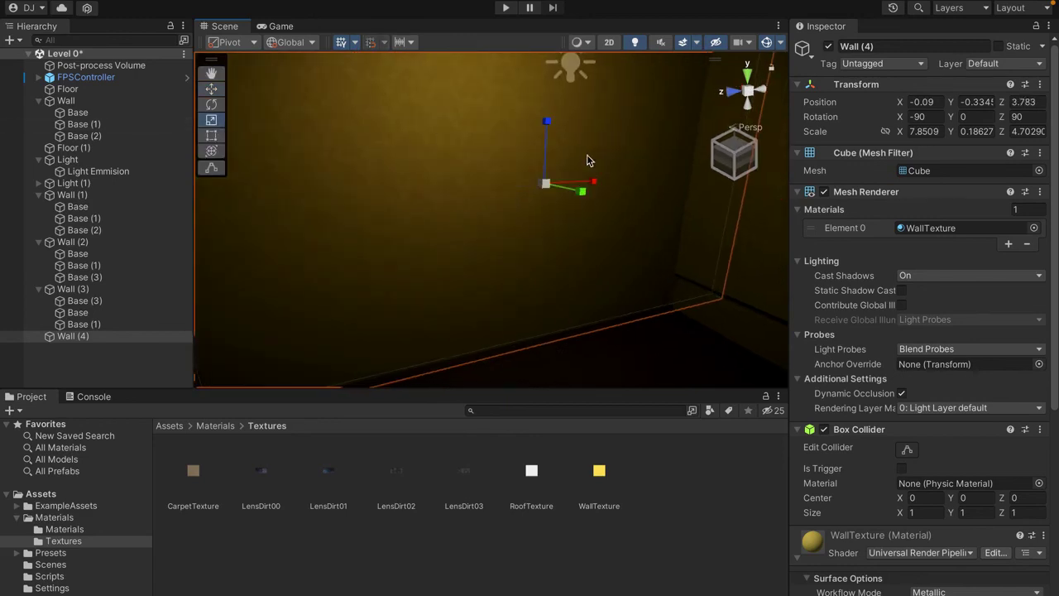
mouse_move(592, 183)
mouse_down()
mouse_move(539, 192)
mouse_move(600, 200)
mouse_up()
key(w)
right_drag(680, 192, 749, 180)
key(a)
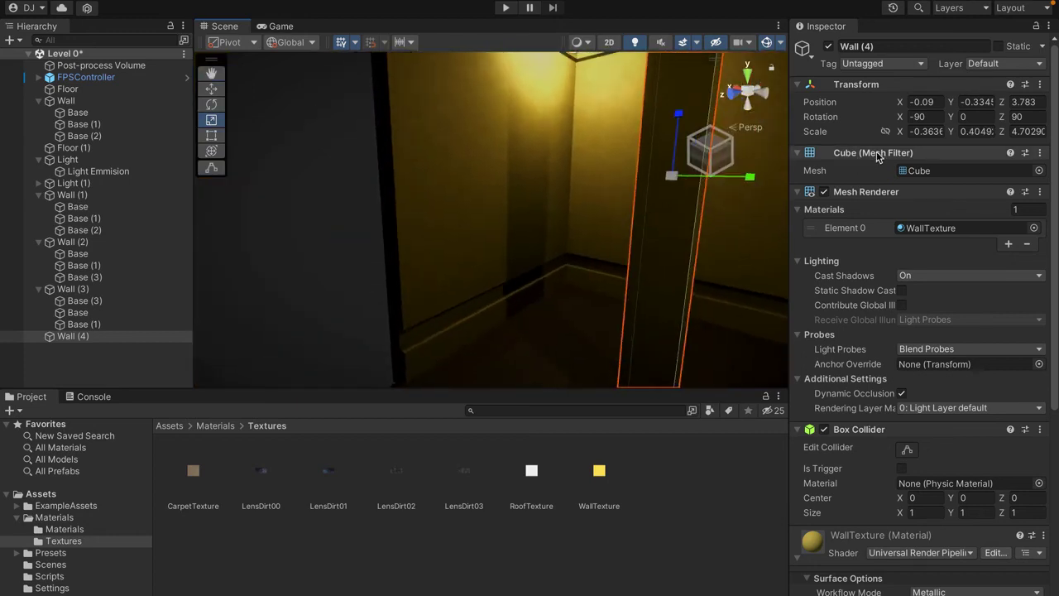
click(974, 140)
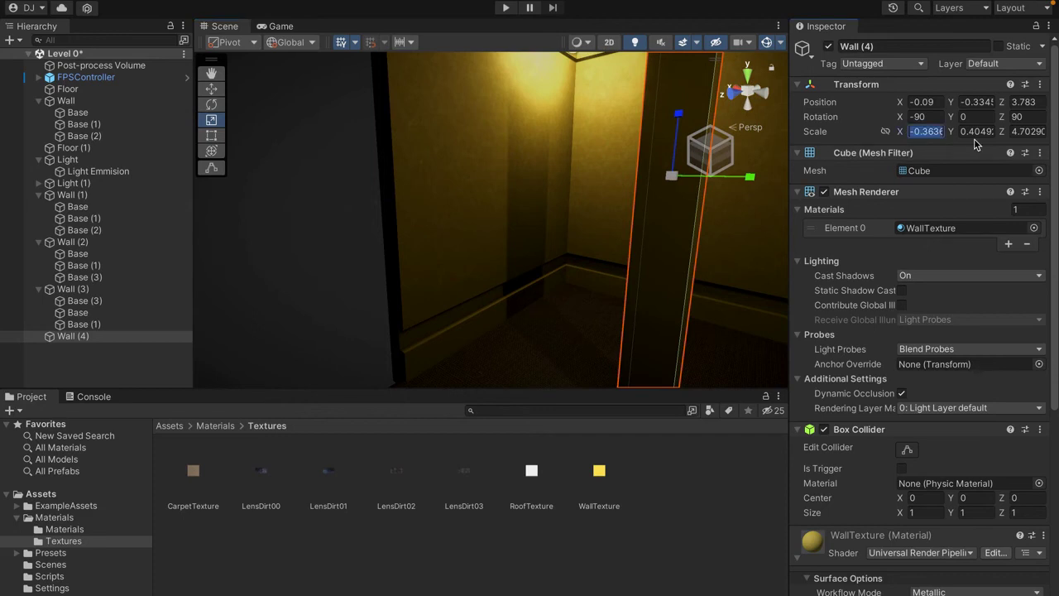
text(0.4)
key(Tab)
key(BackSpace)
text(0.4)
right_drag(433, 340, 437, 368)
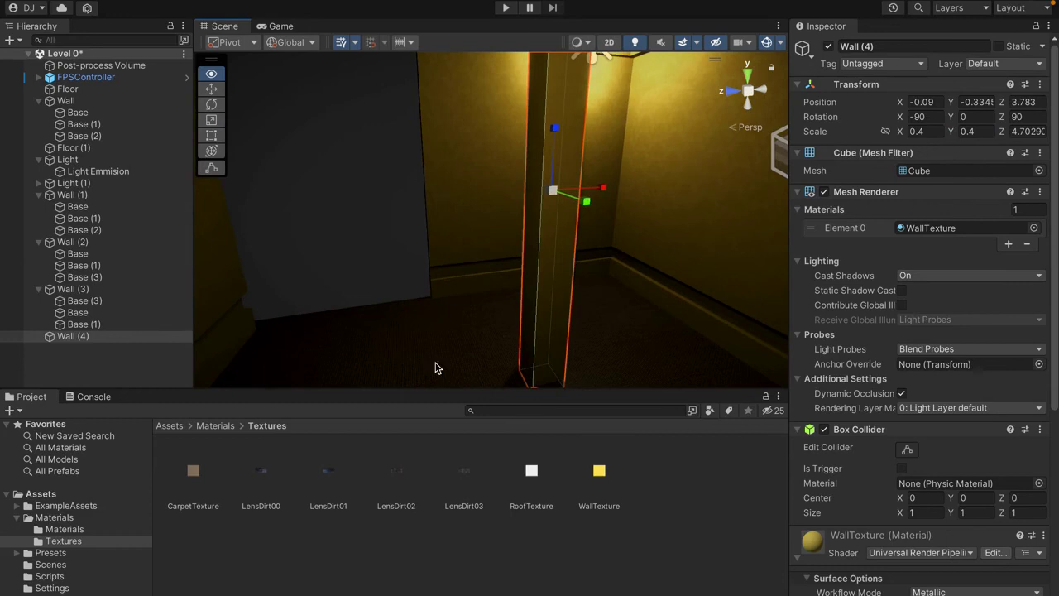
click(579, 443)
- Create a variant of the WallTexture material for the renderer of the pillar-shaped Wall (4)
right_drag(563, 214, 465, 214)
key(d)
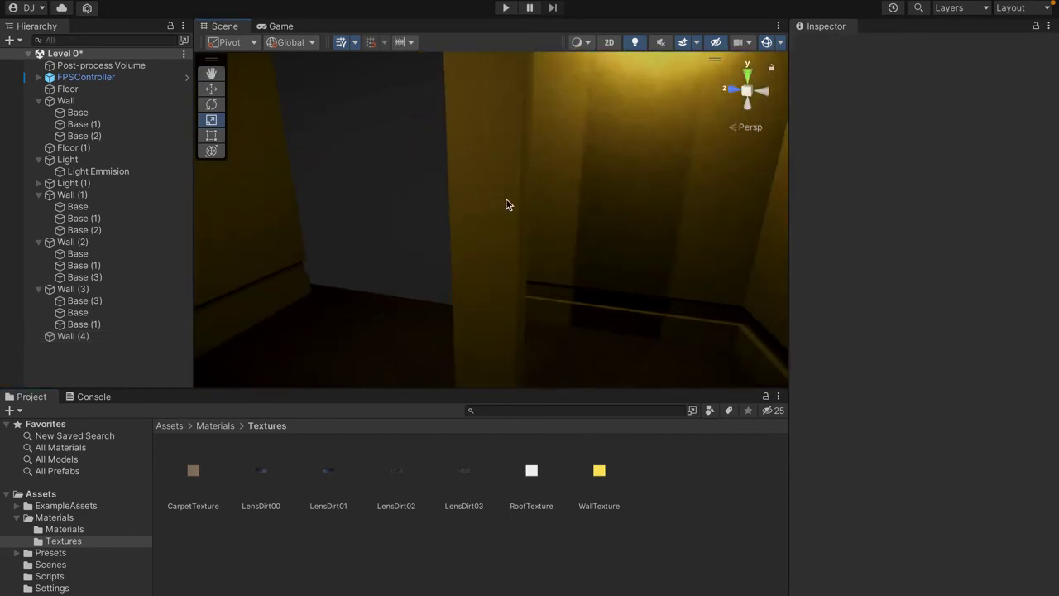
click(483, 213)
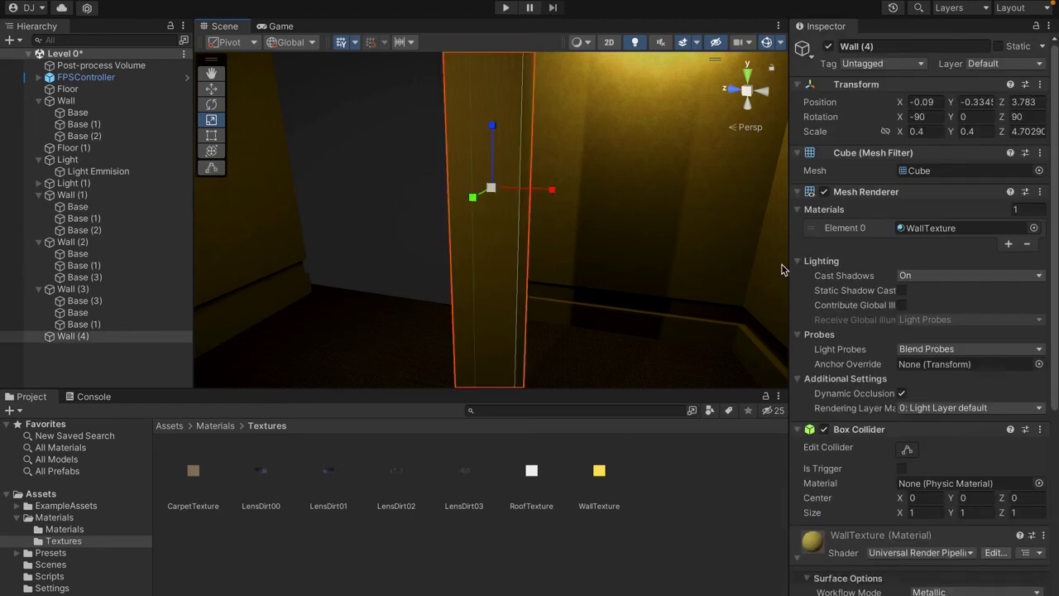
scroll(855, 406, down, 3)
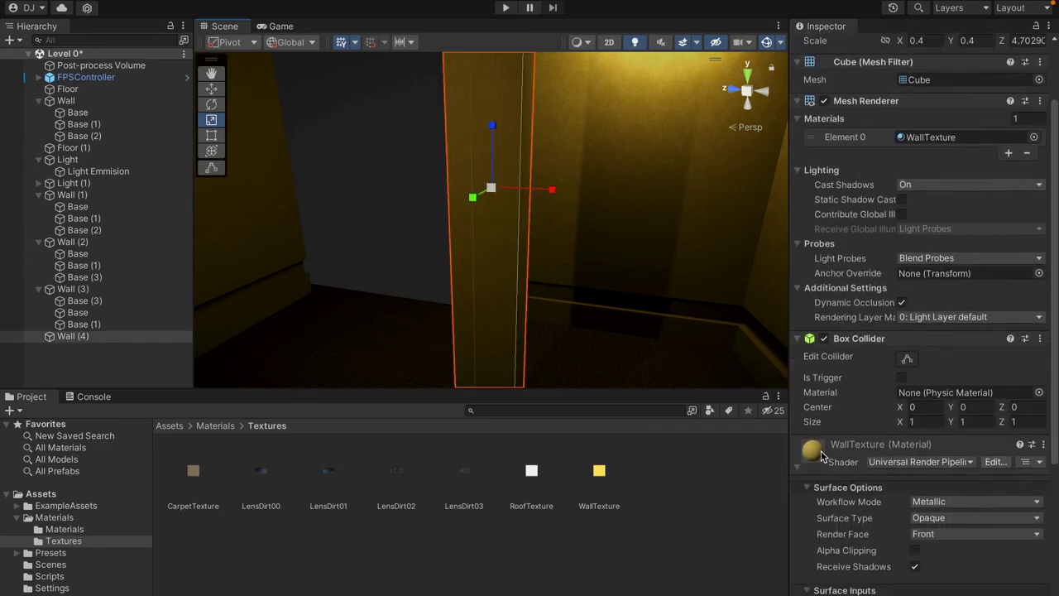
right_click(822, 456)
click(851, 482)
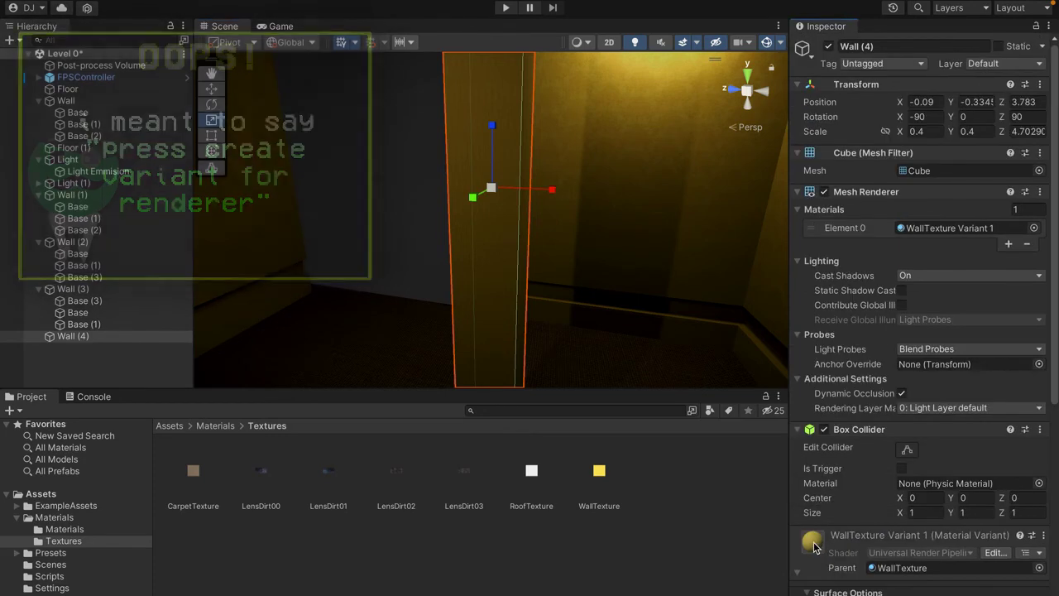
- Set the X tiling of the pillar's WallTexture Variant 1 material to 25
scroll(815, 547, down, 12)
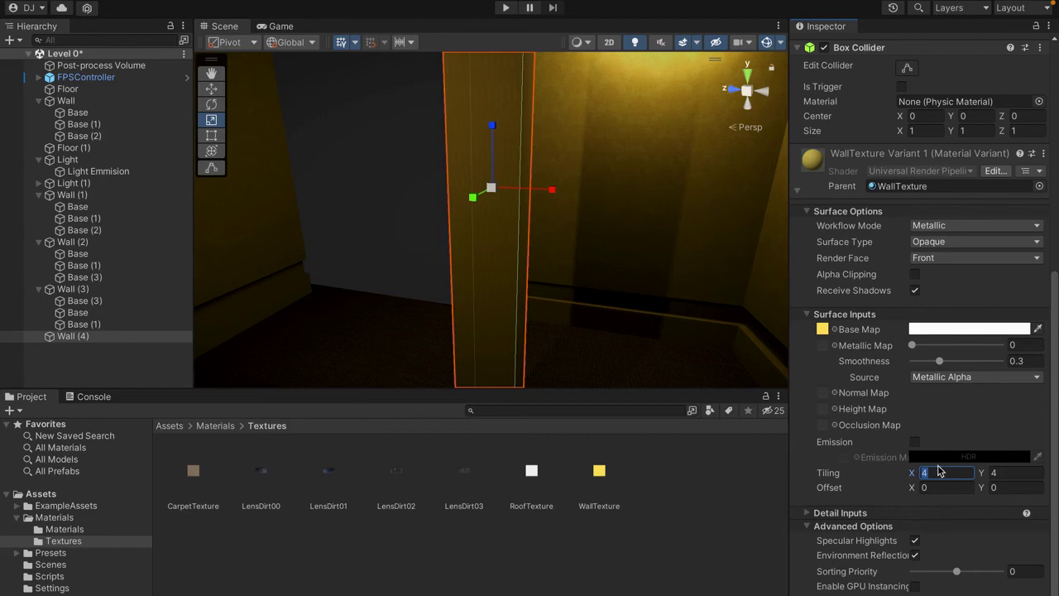
text(25)
drag(670, 386, 806, 398)
right_drag(579, 160, 553, 220)
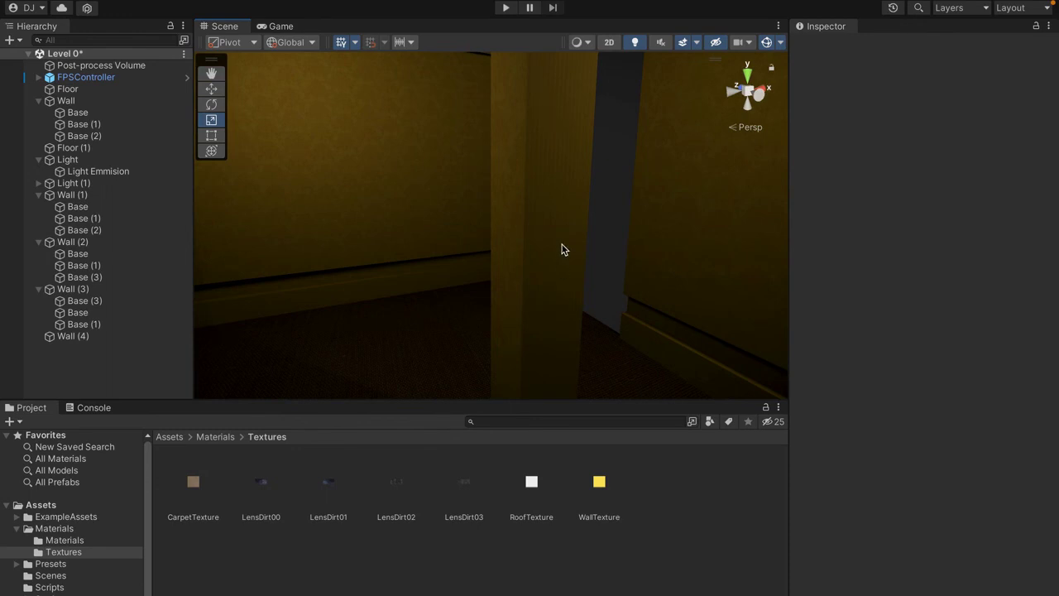
- Rename Wall (4) as Pillar
click(72, 336)
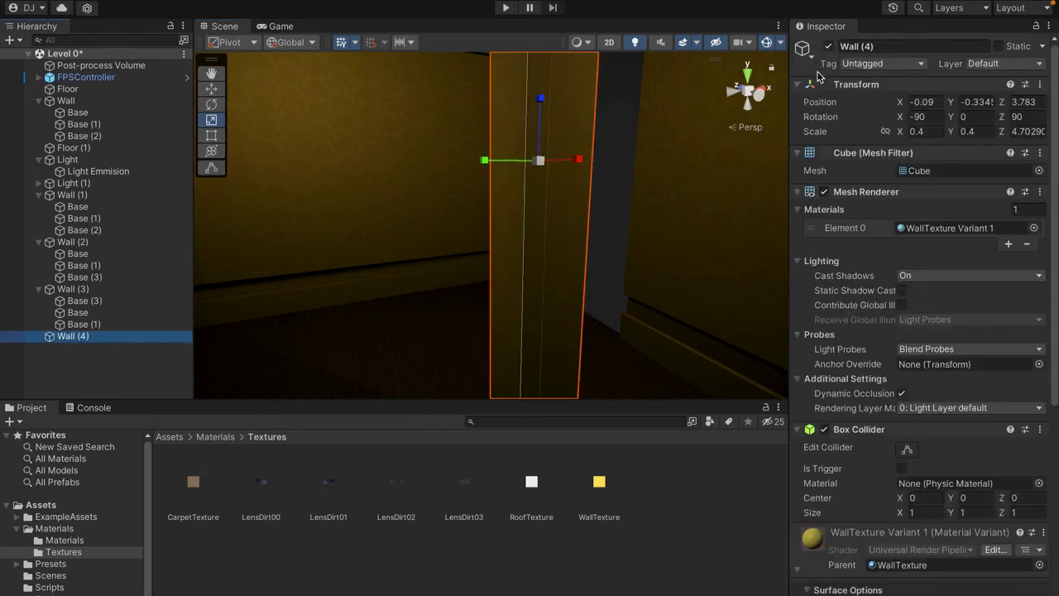
click(868, 46)
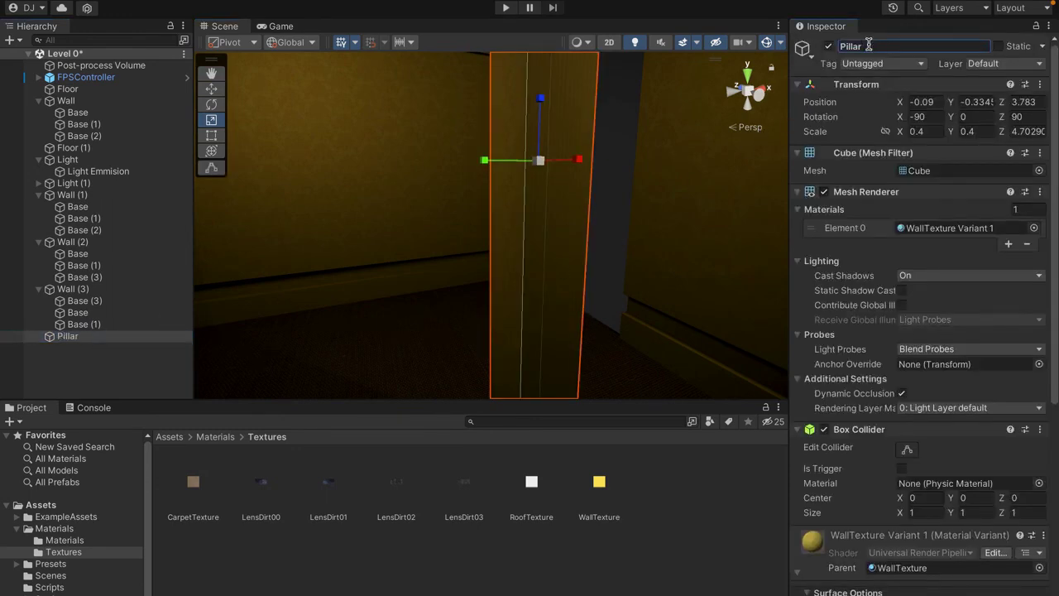
click(91, 336)
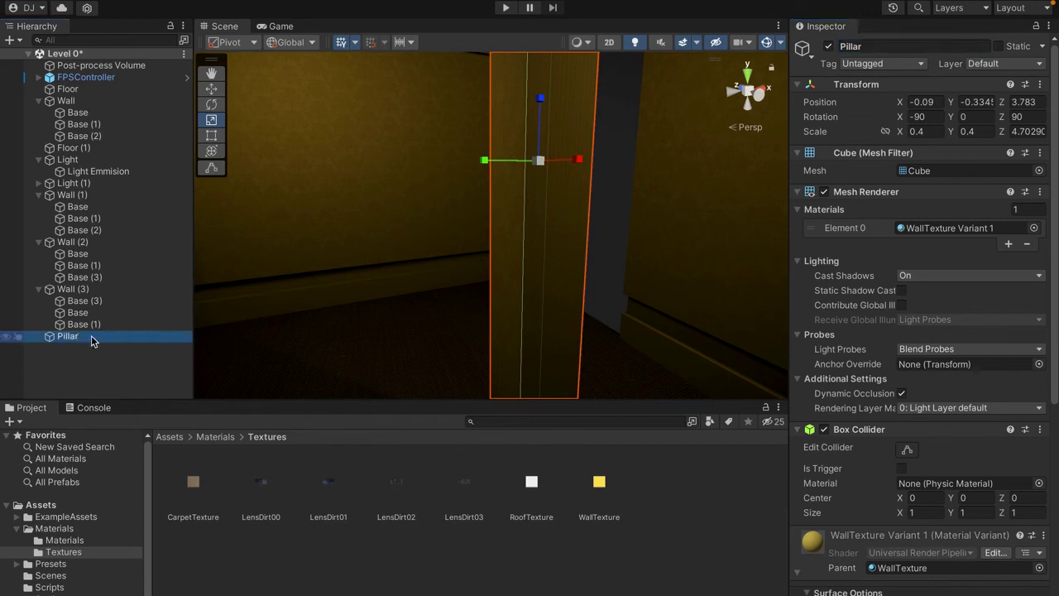
- Duplicate Pillar and rotate the copy to a Z rotation of 0
key(ctrl+d)
key(e)
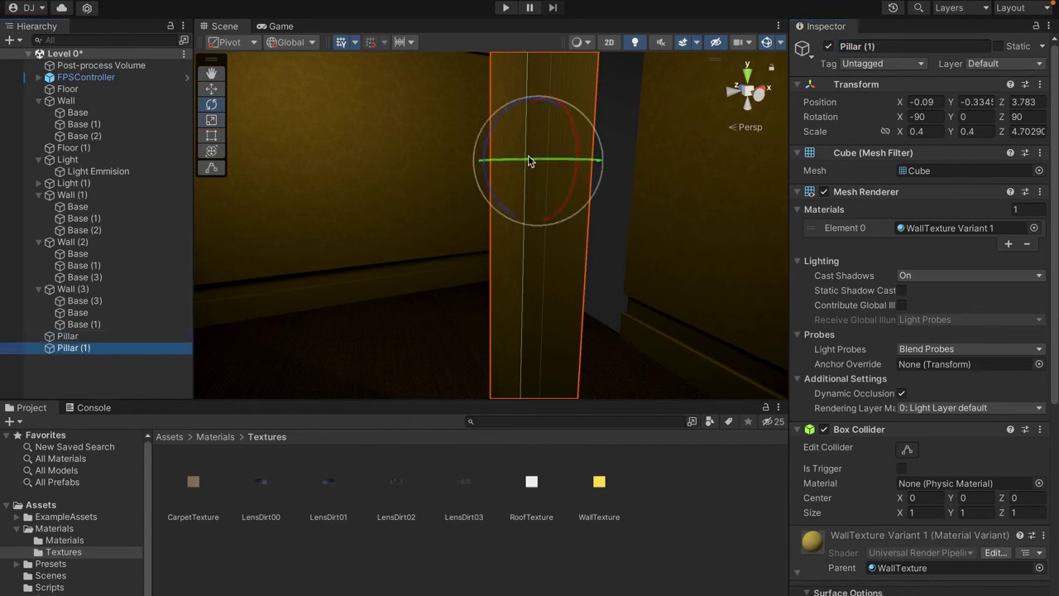
drag(527, 161, 692, 149)
mouse_move(619, 163)
alt+mouse_down()
mouse_move(714, 171)
mouse_move(681, 154)
mouse_move(536, 145)
mouse_move(600, 163)
alt+mouse_up()
- Scale Pillar (1) slightly off the original's size, to about 0.394 in X and 0.414 in Y
key(r)
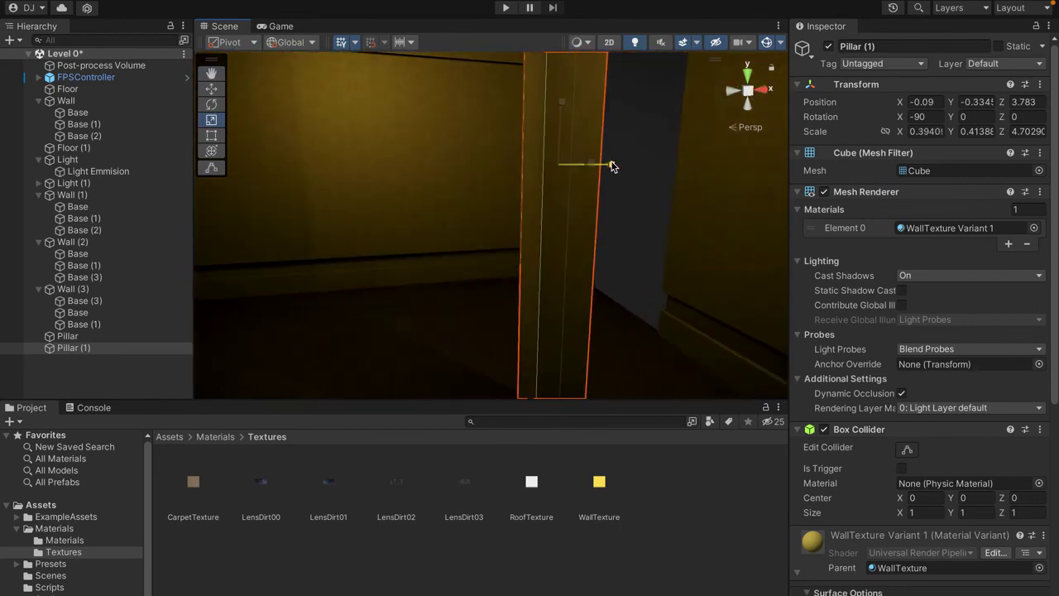
click(609, 319)
alt+drag(724, 310, 745, 288)
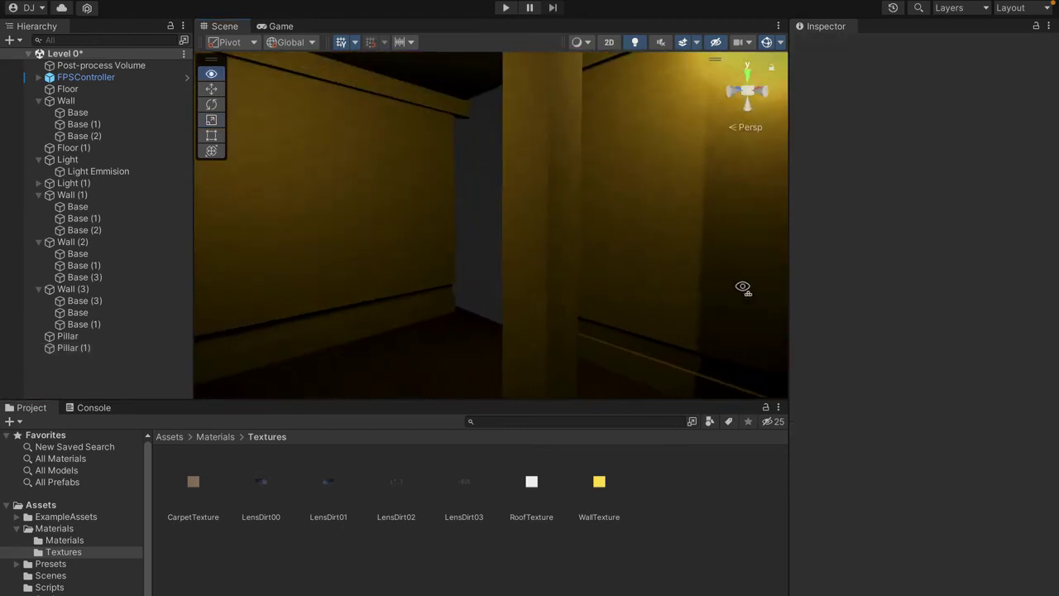
- Make Pillar (1) a child of Pillar in the scene hierarchy
click(83, 349)
drag(76, 339, 58, 339)
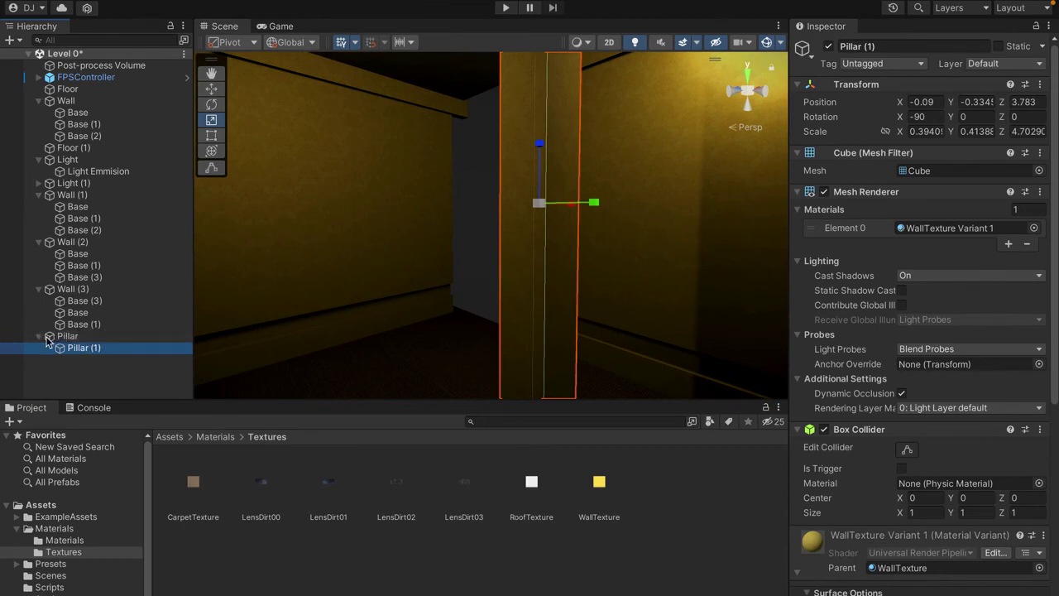
click(39, 337)
click(39, 338)
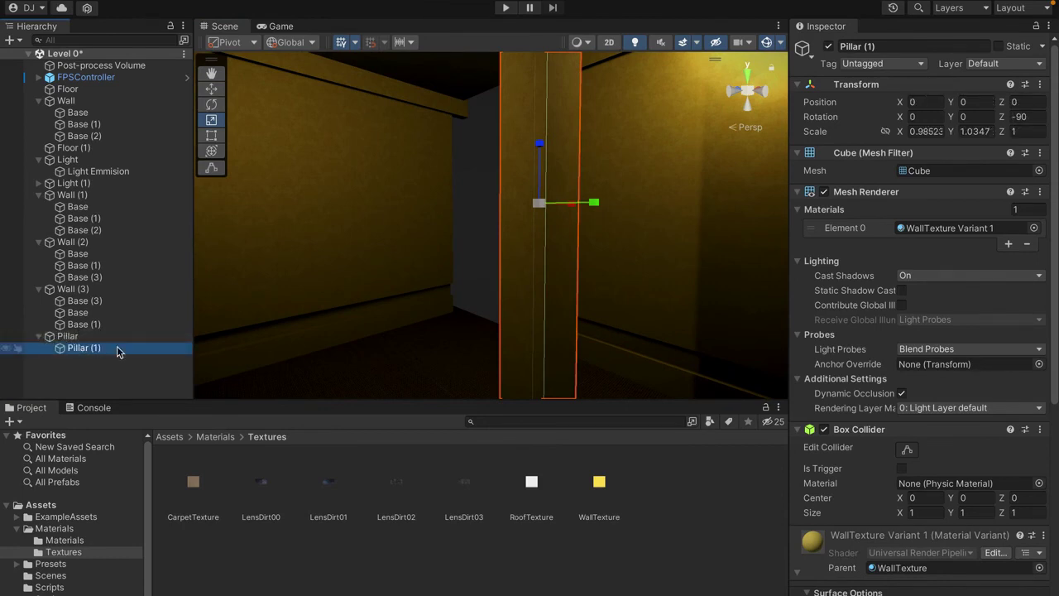
- Duplicate the parent Pillar with its child and scale the copy up uniformly to about 0.42 × 0.42 × 4.95
click(90, 344)
double_click(68, 336)
key(e)
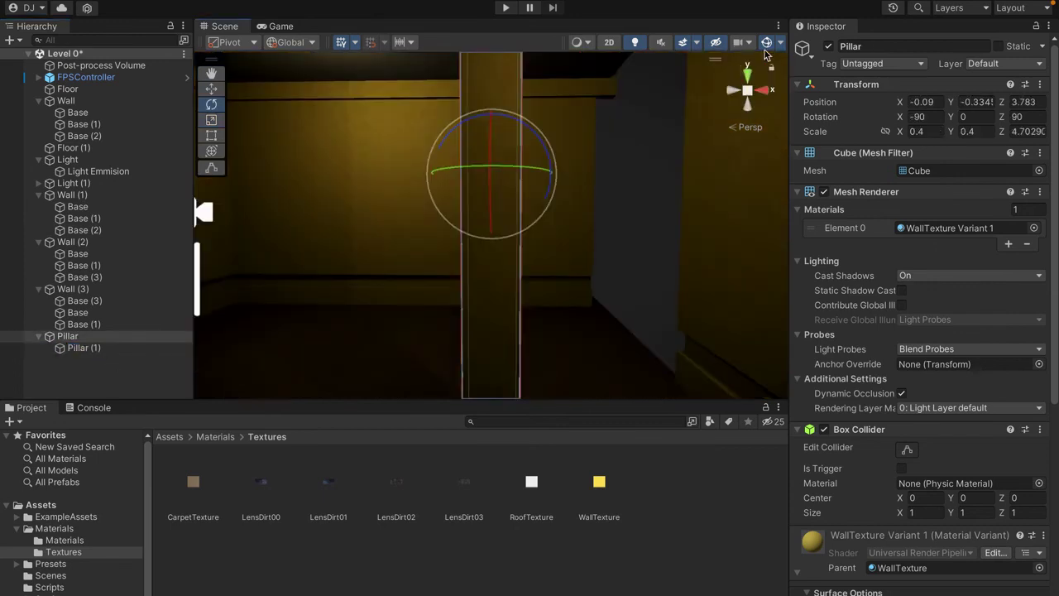
mouse_move(510, 173)
mouse_down()
mouse_move(298, 185)
mouse_move(497, 185)
mouse_move(492, 168)
mouse_move(427, 172)
mouse_up()
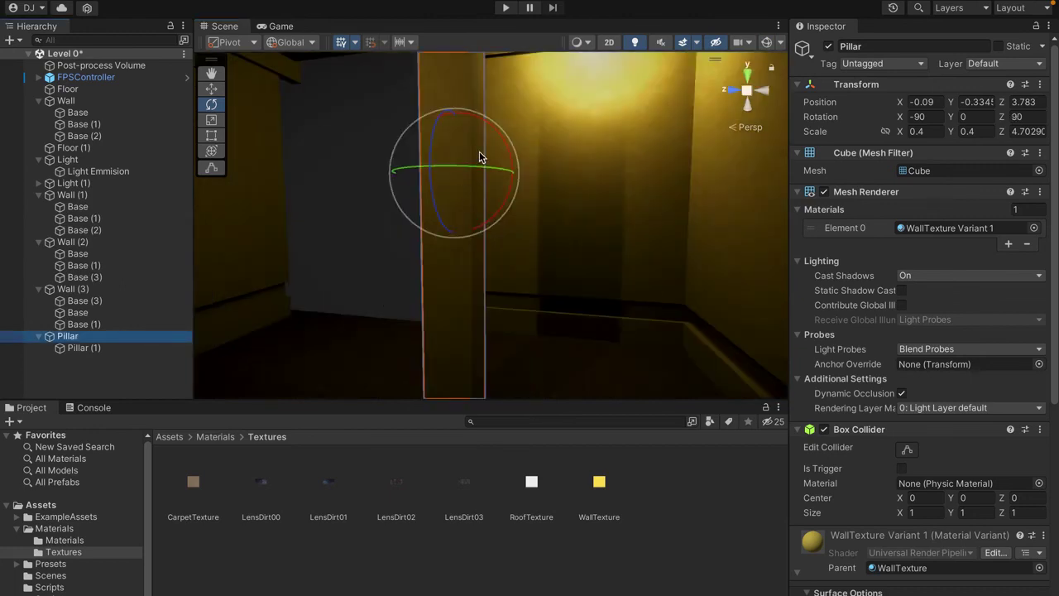
key(ctrl+d)
key(r)
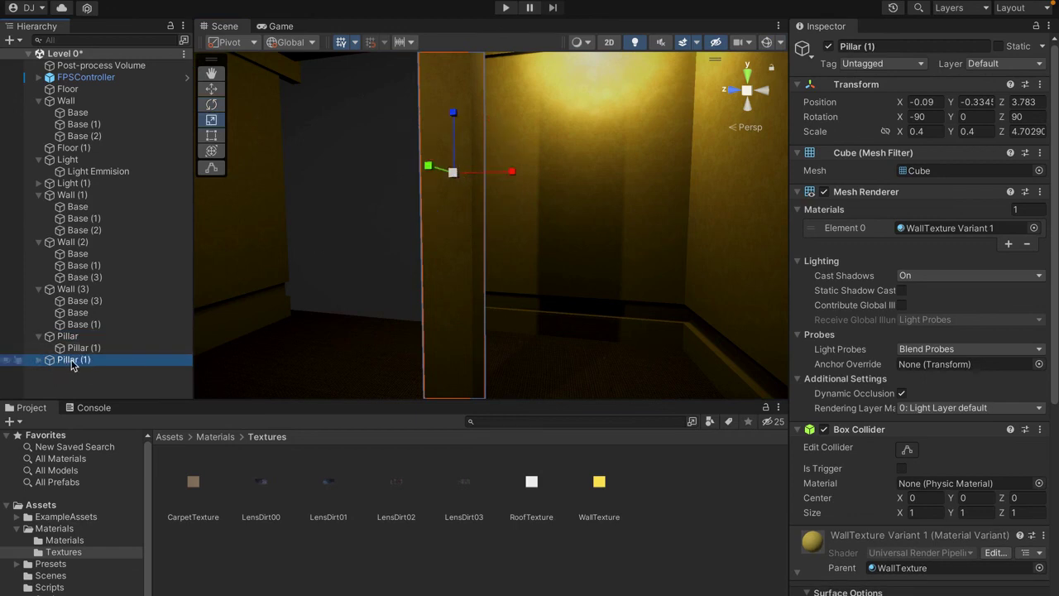
drag(453, 174, 456, 177)
- Lower the enlarged pillar copy to Y -4.84 so only its upper end stands above the floor
key(w)
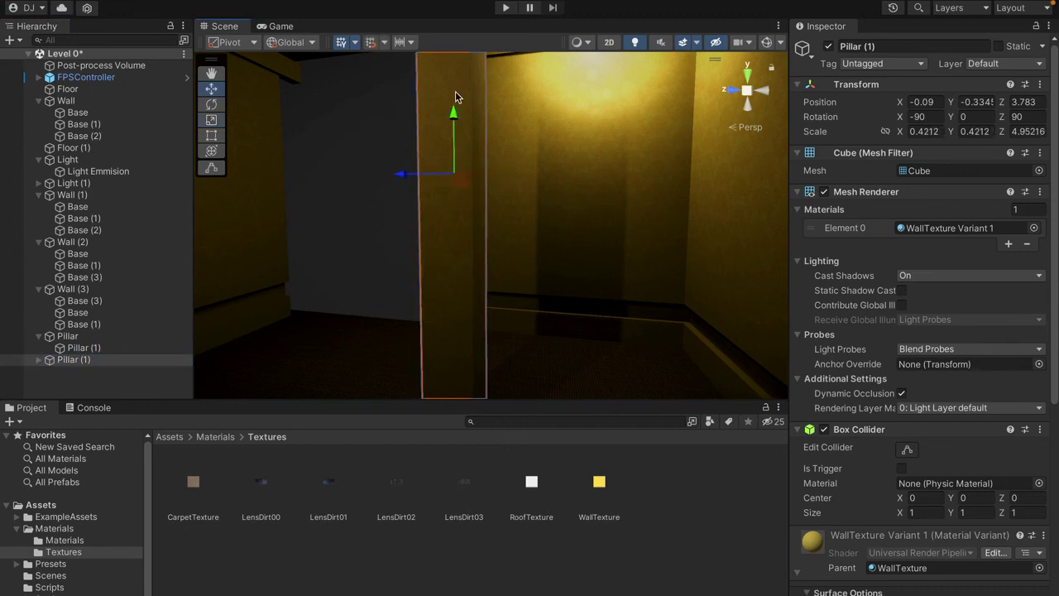
drag(452, 115, 468, 414)
right_drag(467, 227, 468, 319)
drag(462, 316, 466, 403)
click(390, 158)
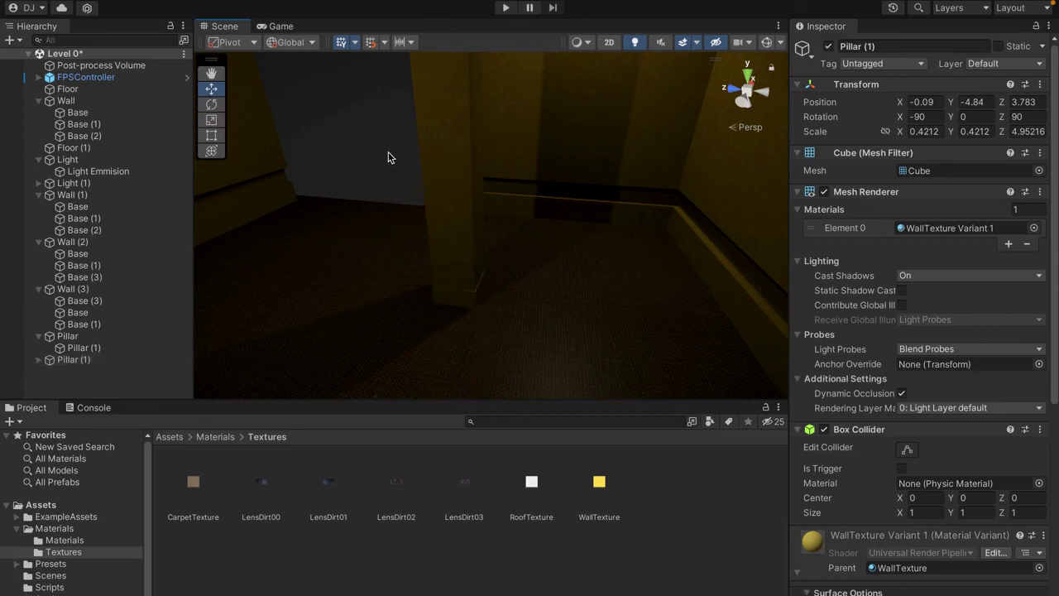
key(ctrl+z)
right_drag(440, 150, 481, 153)
alt+drag(481, 154, 483, 158)
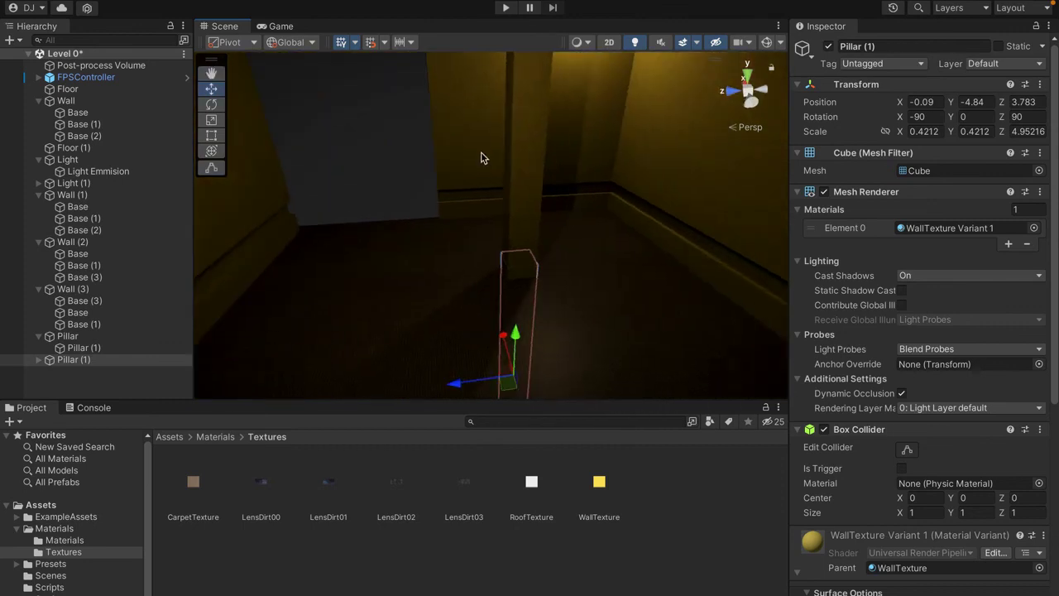
- Rename the lowered pillar copy as PillarBase
click(405, 325)
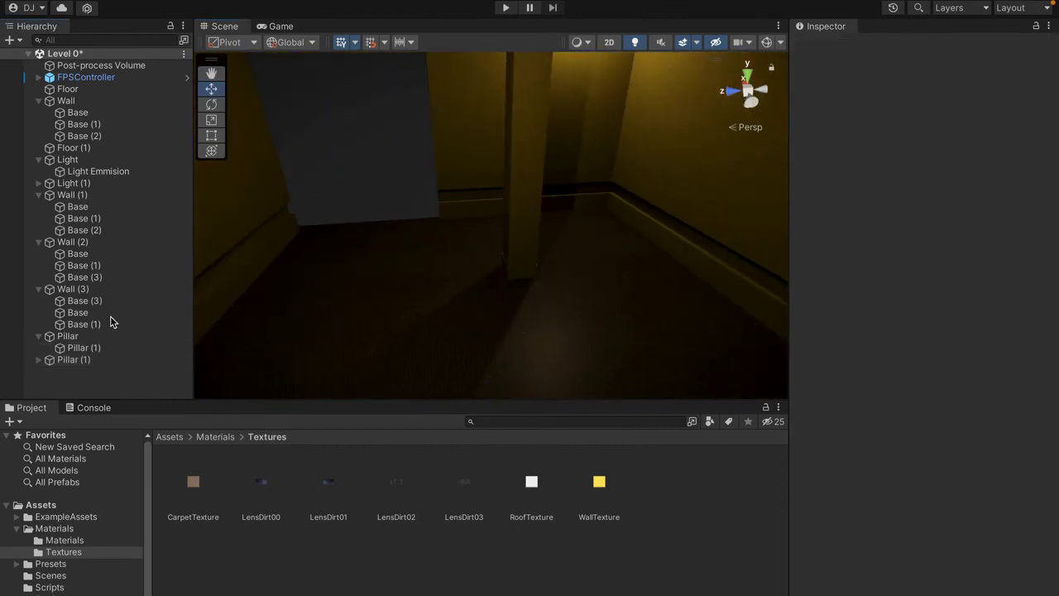
click(72, 360)
click(871, 48)
click(872, 48)
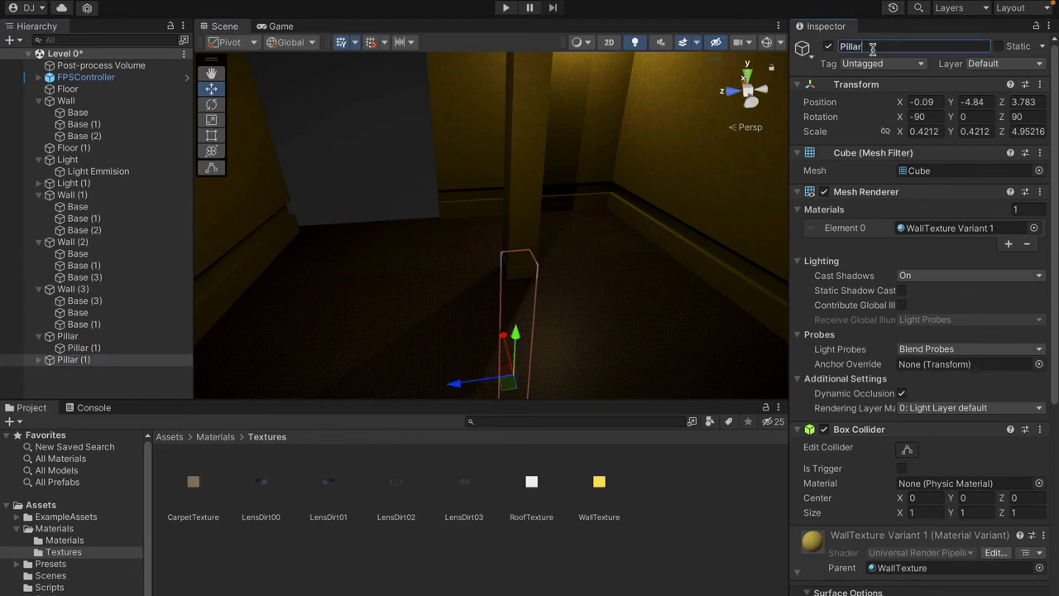
text(Base)
key(Return)
right_drag(708, 103, 710, 105)
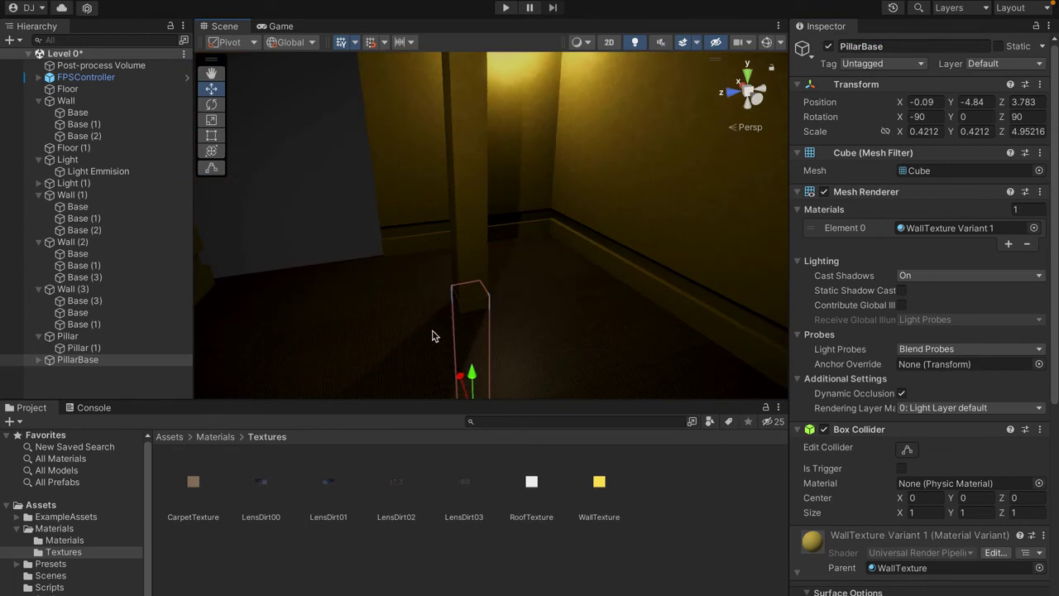
- Duplicate PillarBase and raise the copy to Y 4.17 so only its lower end shows below the ceiling
click(96, 364)
key(ctrl+d)
drag(472, 377, 519, 78)
right_drag(519, 78, 529, 21)
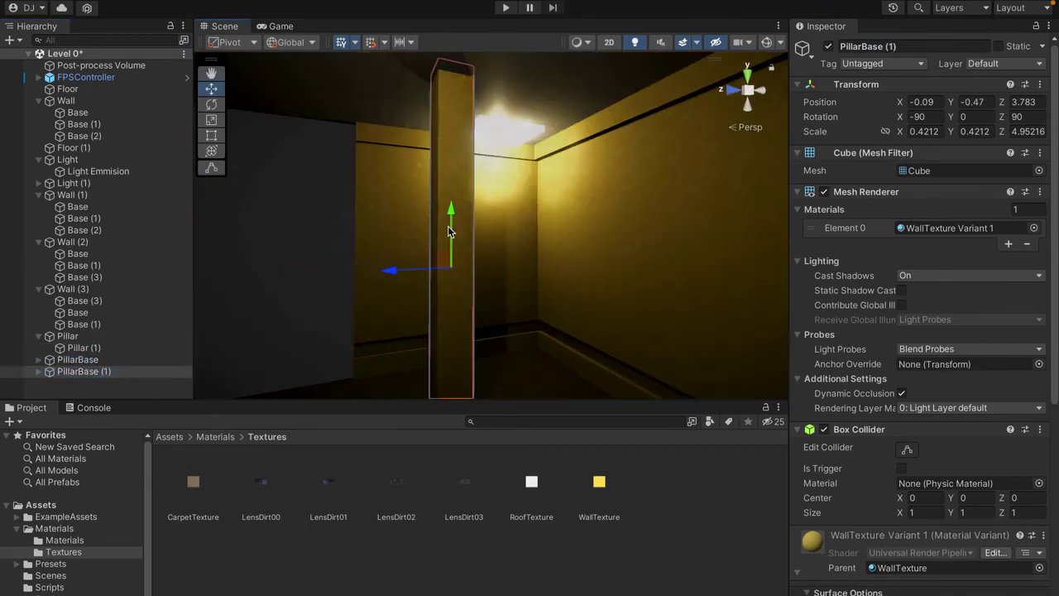
drag(458, 222, 453, 4)
right_drag(471, 149, 471, 109)
drag(455, 71, 455, 5)
right_drag(473, 115, 475, 78)
drag(455, 74, 467, 134)
right_drag(467, 128, 467, 80)
drag(467, 96, 467, 93)
right_drag(467, 93, 326, 263)
click(397, 258)
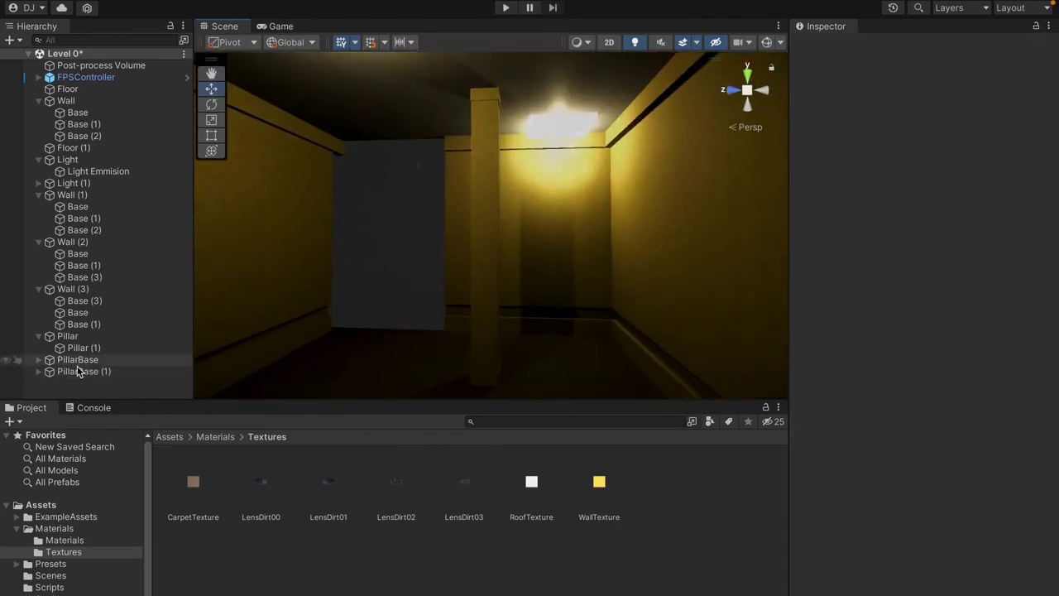
- Make PillarBase and PillarBase (1) children of Pillar in the scene hierarchy, and save the scene
click(78, 372)
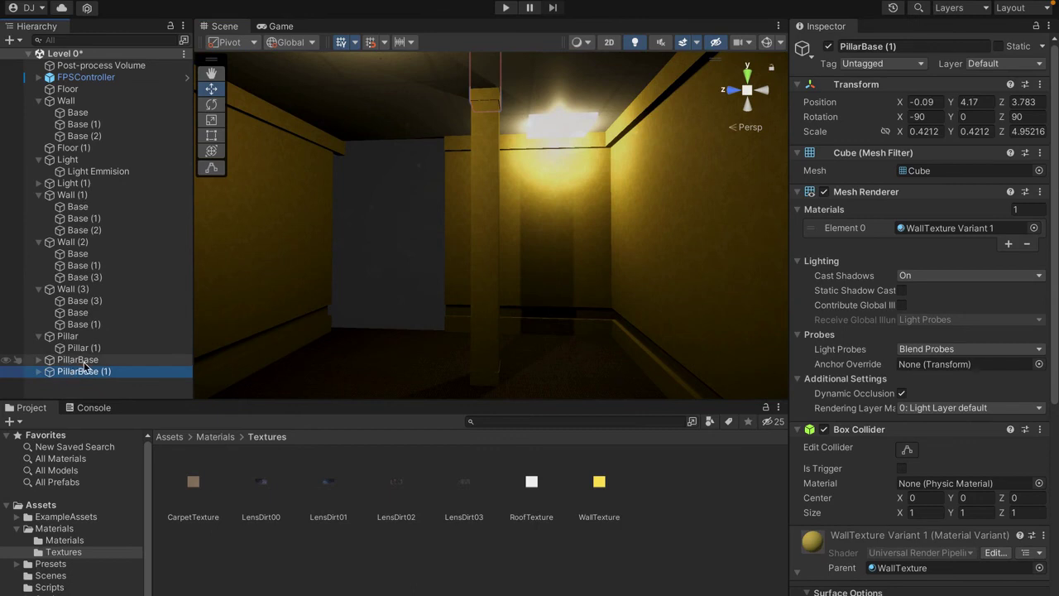
shift+click(81, 362)
drag(81, 362, 70, 336)
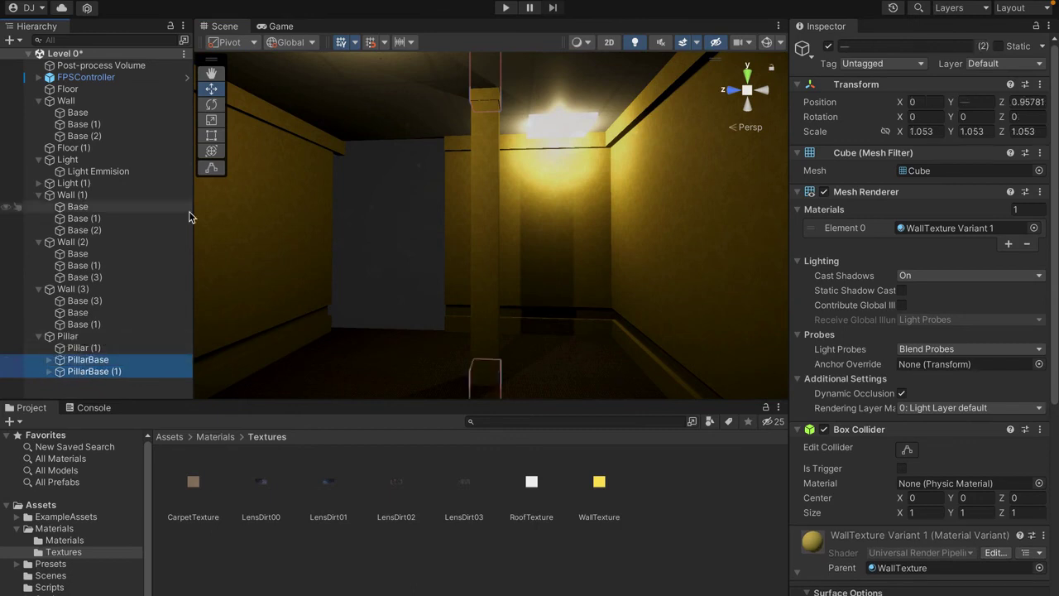
click(400, 228)
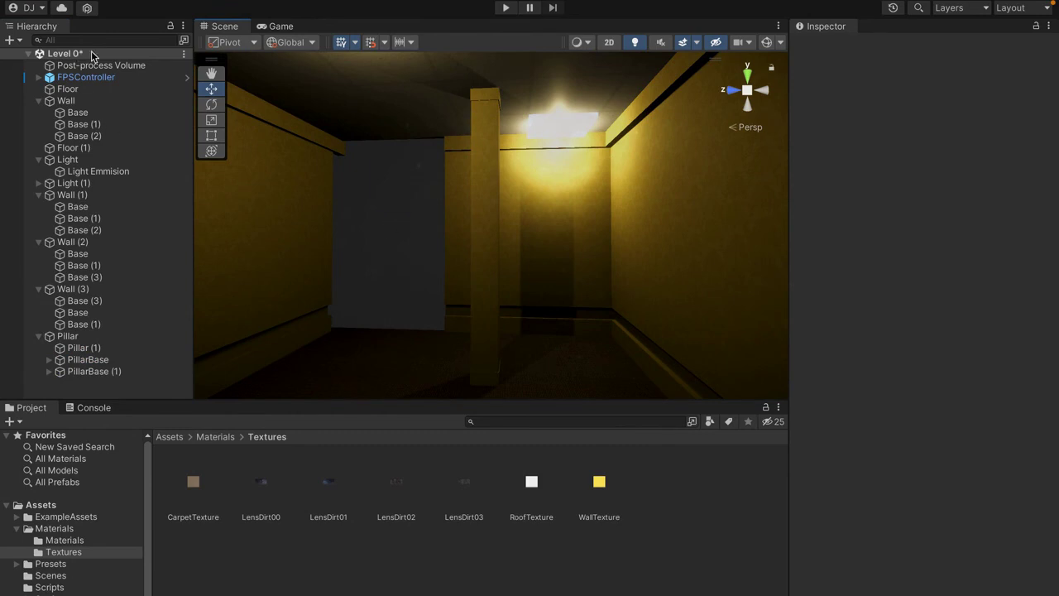
key(ctrl+s)
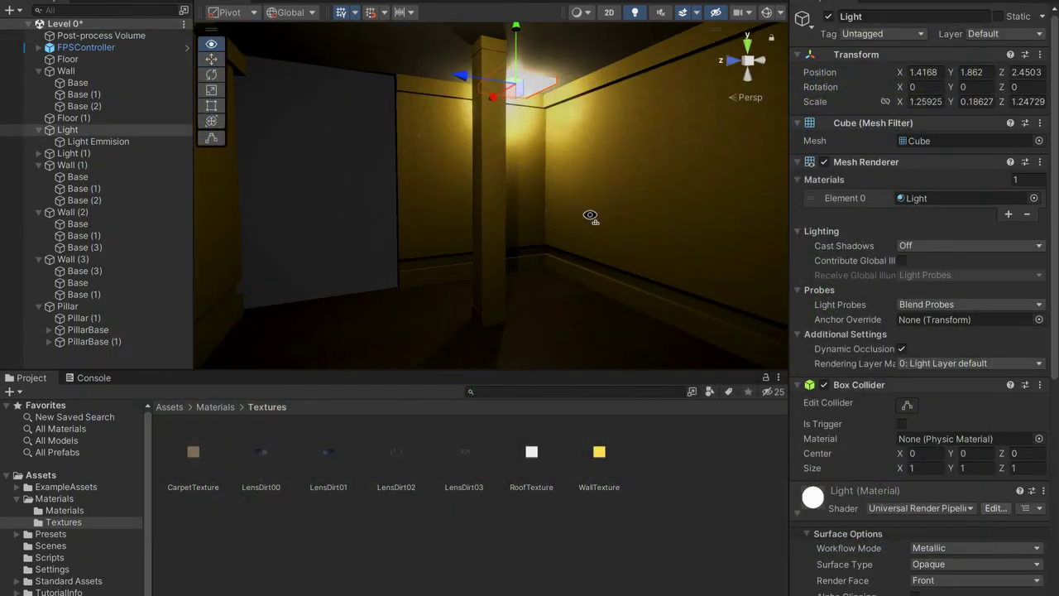
- Toggle the ceiling Light object off and on repeatedly to compare the room with and without it
right_drag(591, 217, 419, 188)
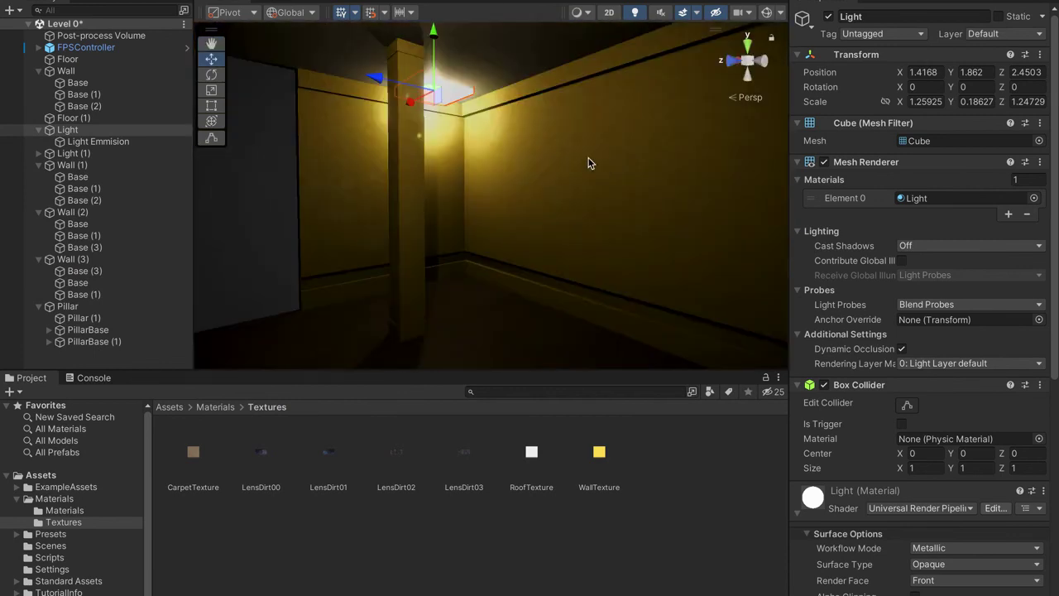
right_drag(589, 160, 511, 160)
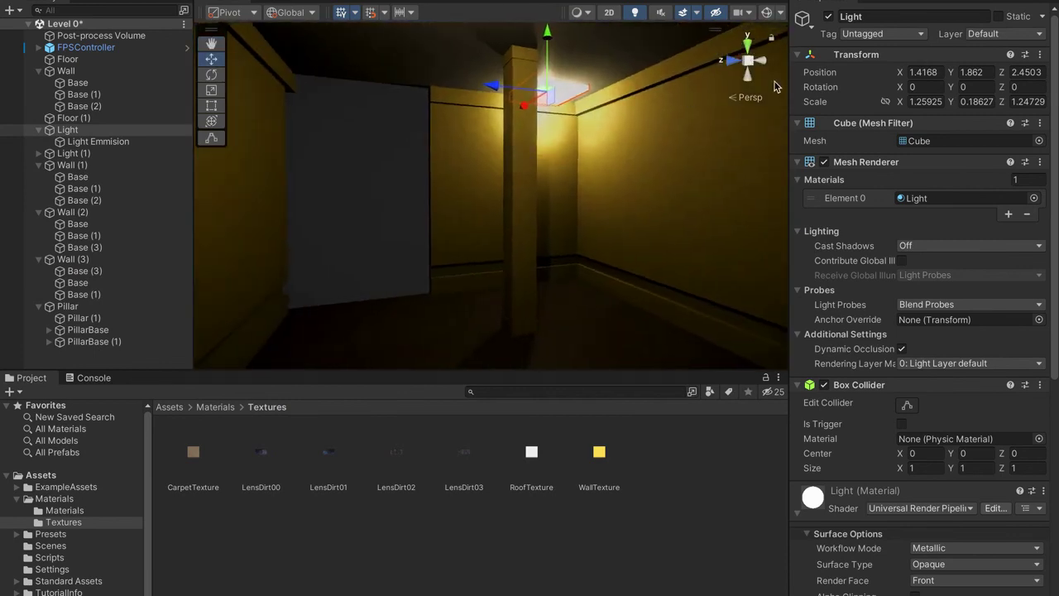
click(828, 17)
click(828, 17)
click(828, 16)
click(828, 17)
click(828, 16)
click(828, 16)
click(828, 16)
click(828, 17)
right_drag(472, 117, 458, 127)
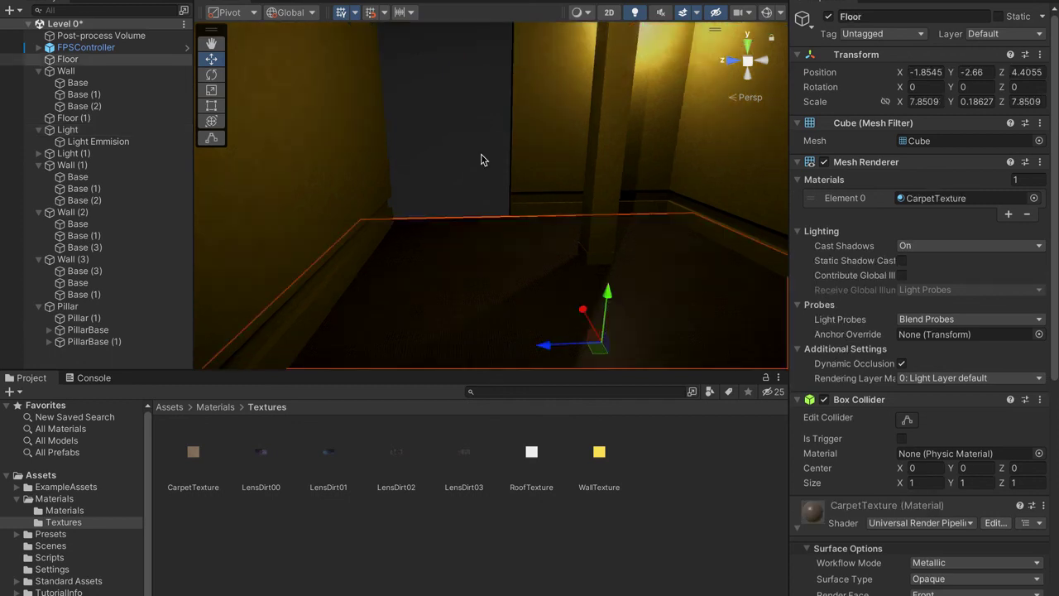
click(482, 158)
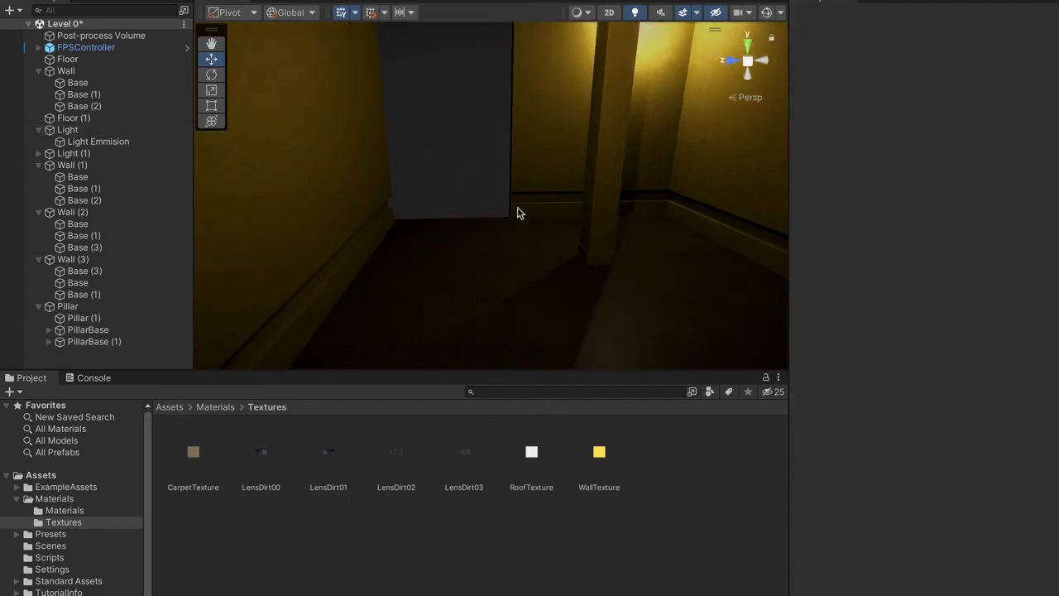
right_click(520, 225)
right_drag(557, 271, 563, 256)
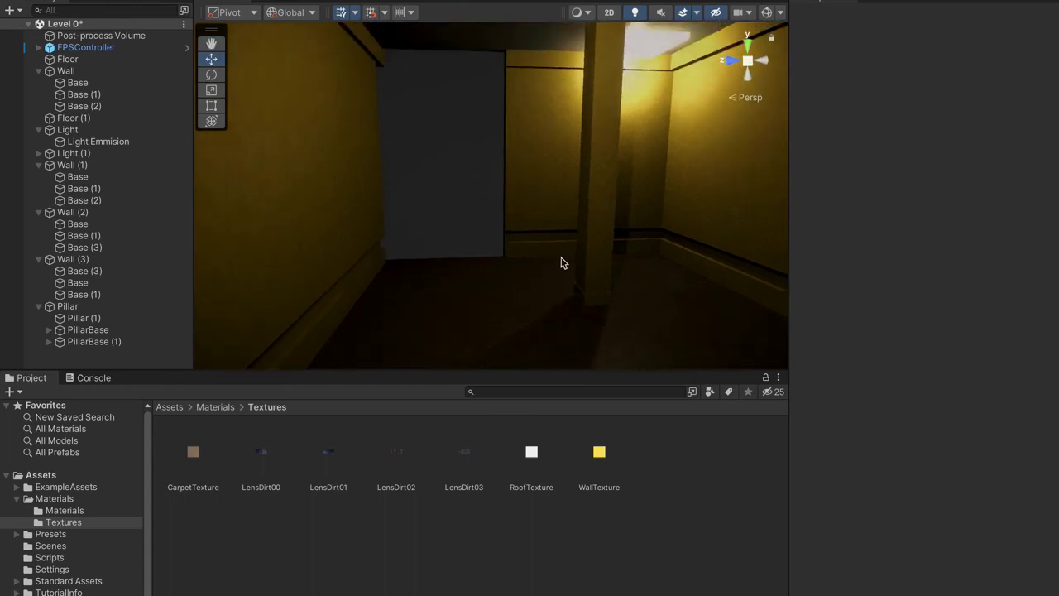
click(534, 287)
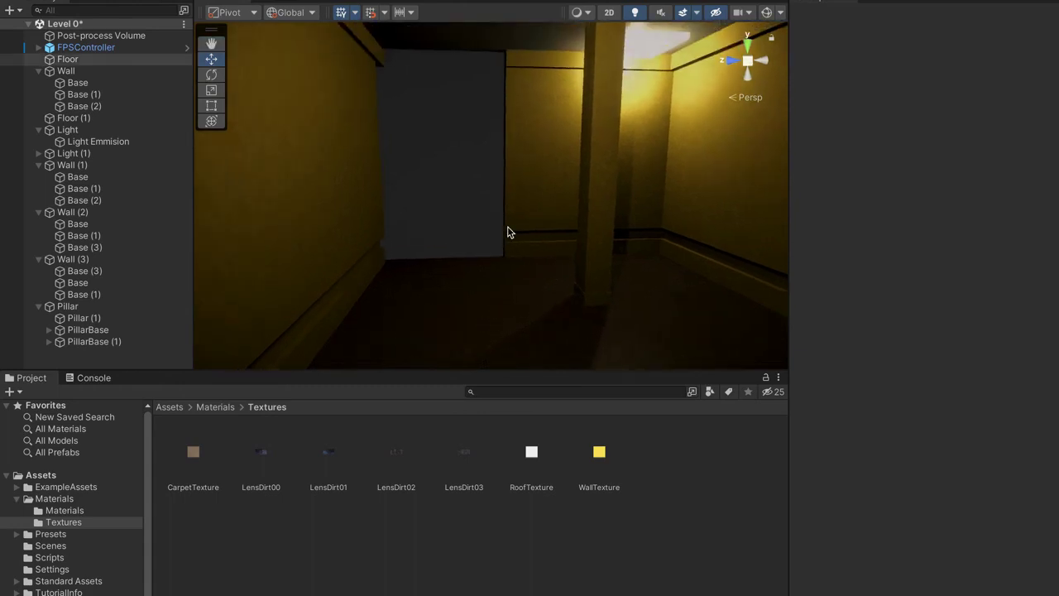
click(487, 173)
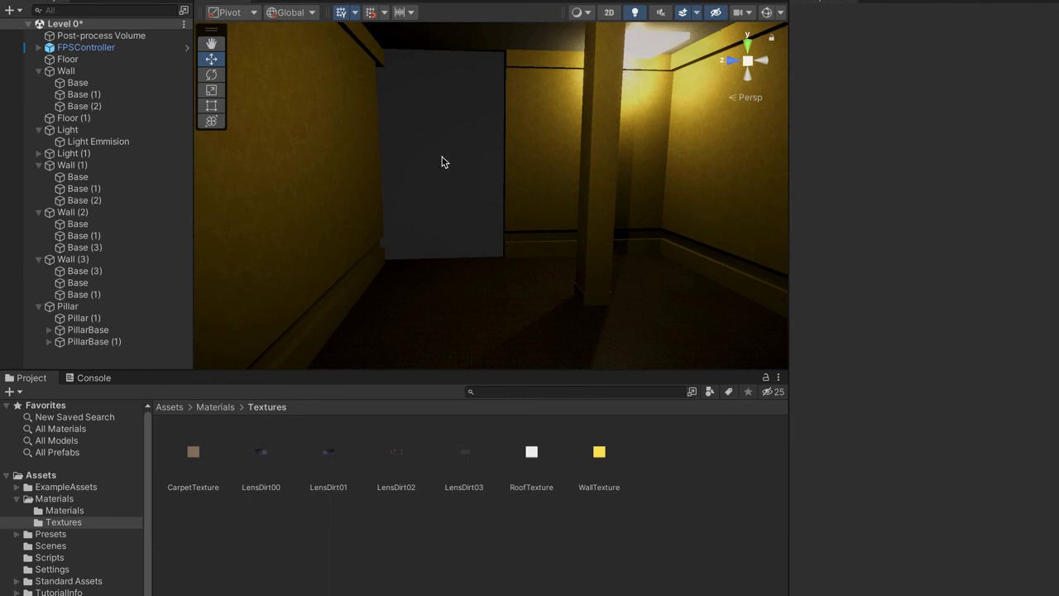